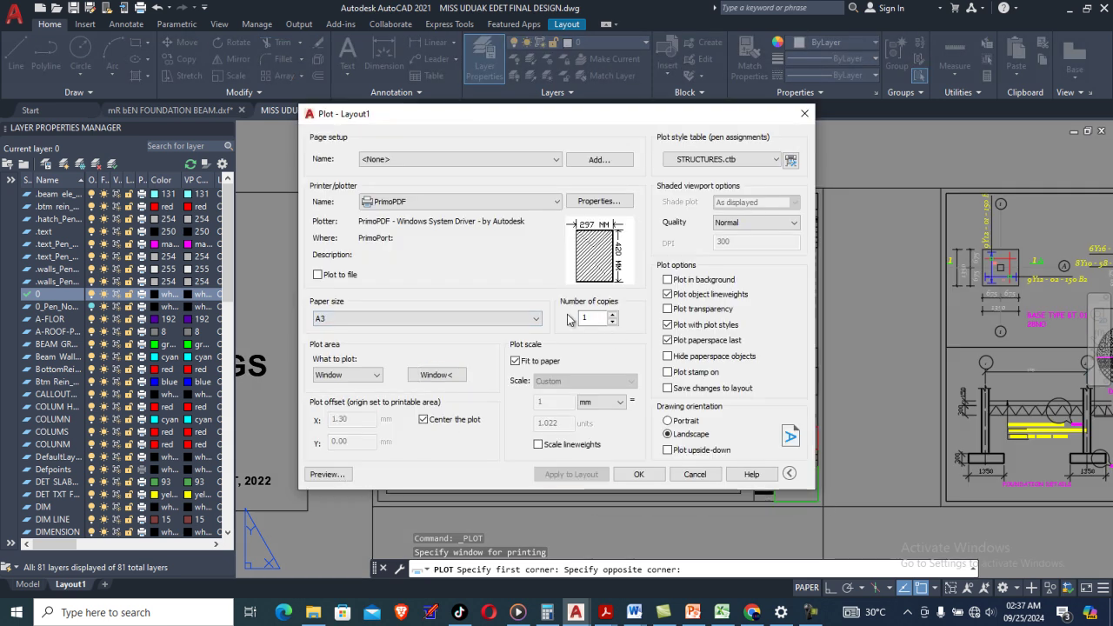
Preview the A3 landscape plot of the foundation layout sheet and inspect its lineweights, grid lines and column labels.
key("alt+p")
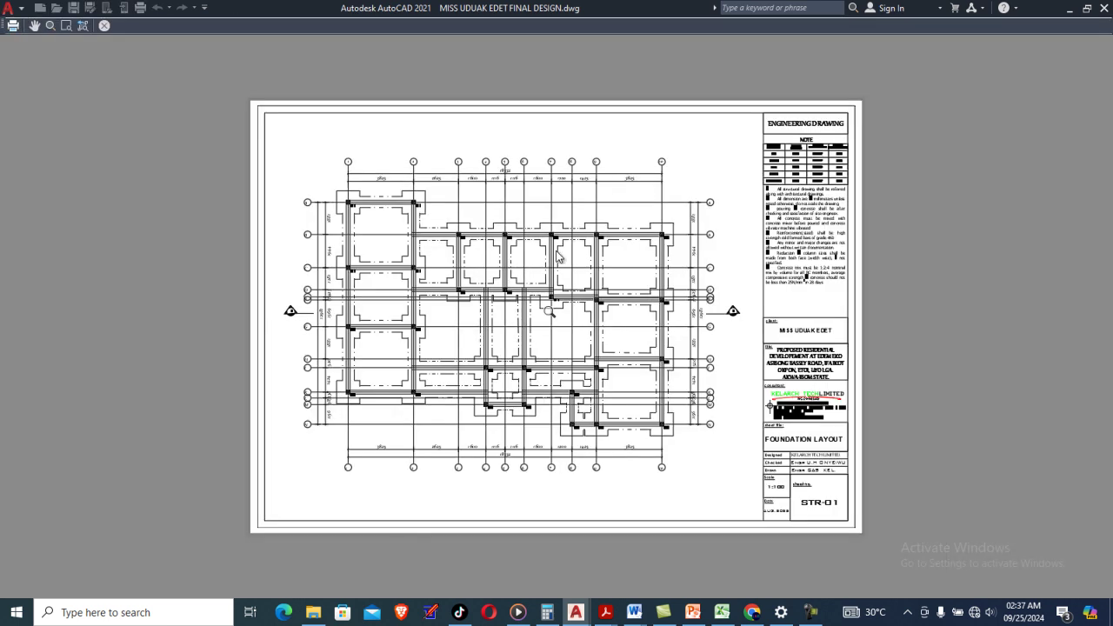
scroll(487, 301, "up", 5)
scroll(487, 302, "up", 4)
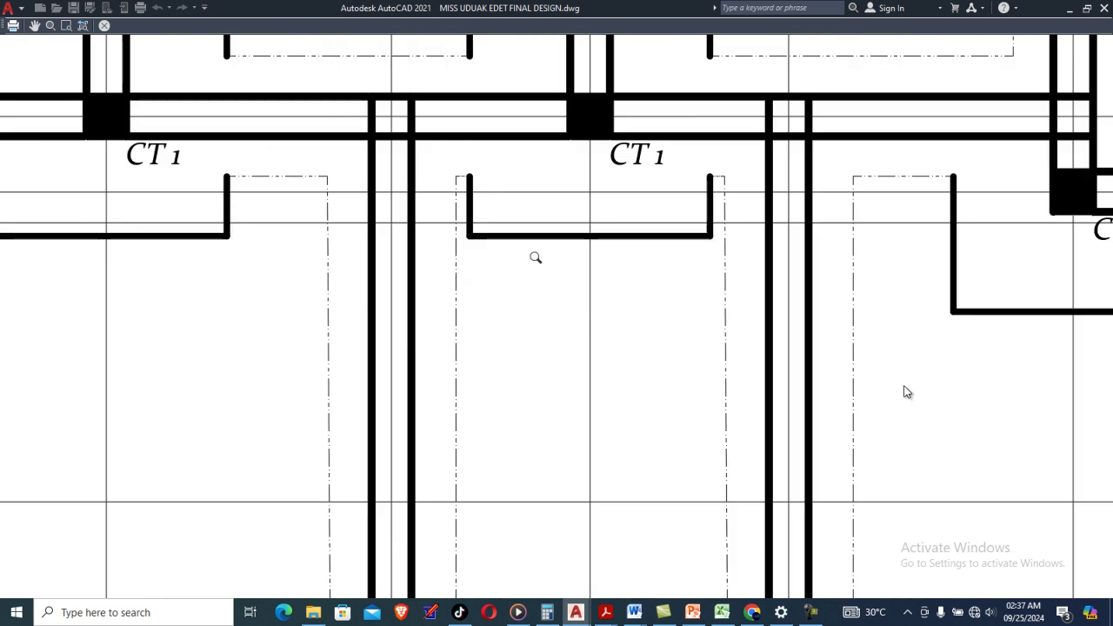
scroll(539, 261, "down", 4)
scroll(752, 341, "down", 4)
middle_click_drag(468, 262, 391, 257)
scroll(757, 343, "up", 6)
scroll(645, 318, "down", 7)
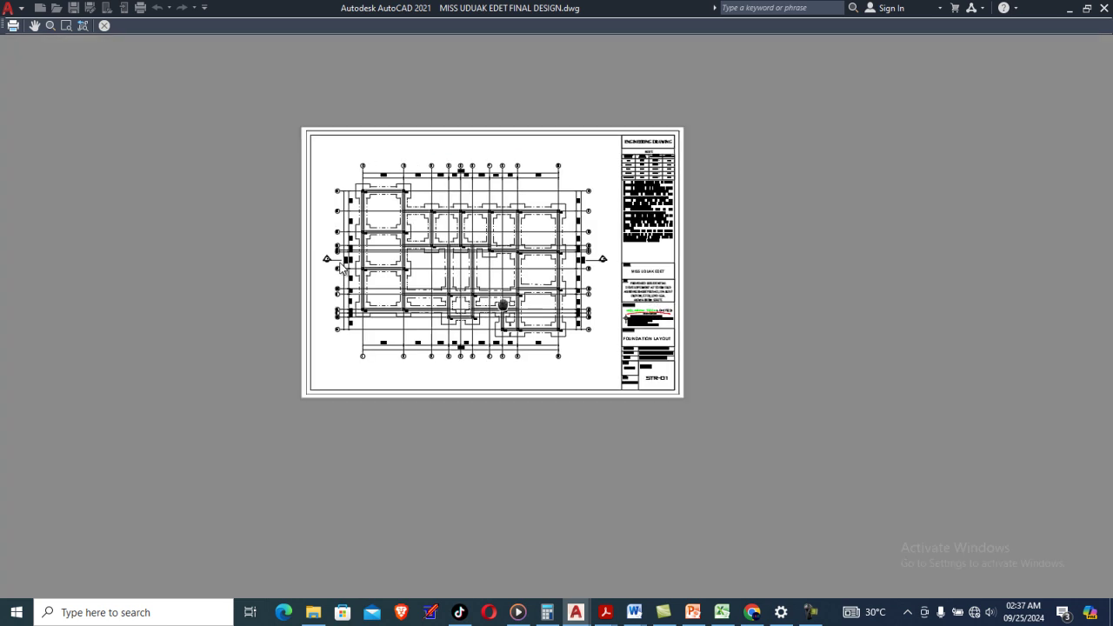
middle_click_drag(463, 283, 646, 283)
scroll(646, 282, "up", 6)
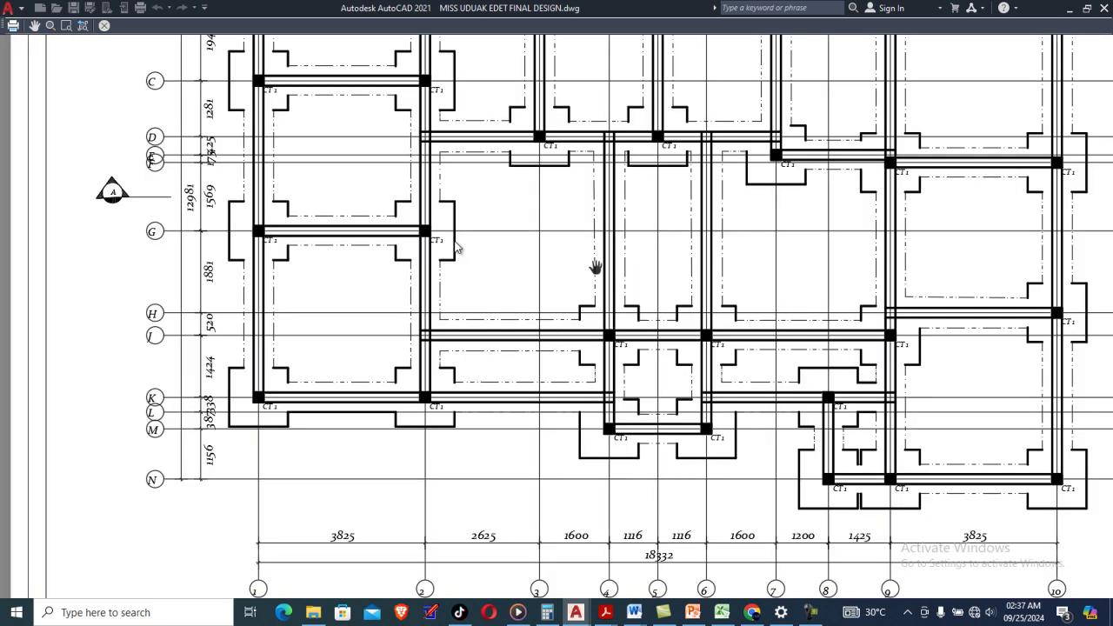
scroll(546, 254, "down", 3)
scroll(350, 281, "up", 2)
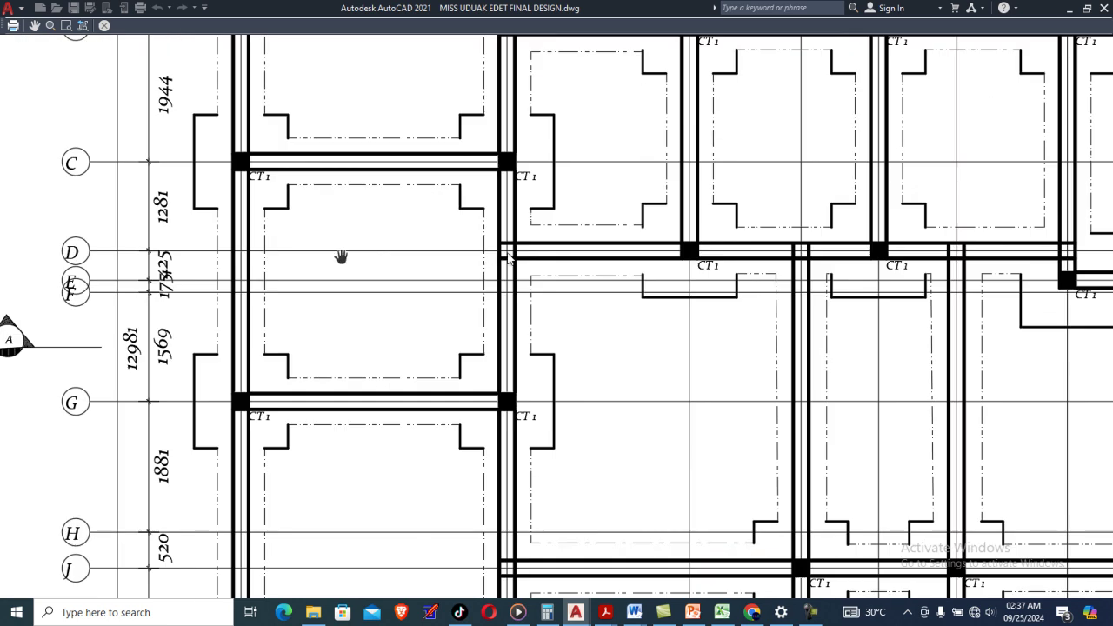
scroll(374, 252, "down", 5)
scroll(405, 252, "down", 2)
Exit the plot preview, view the available plot style tables and leave the plot settings without plotting.
left_click_drag(420, 252, 470, 248)
right_click(469, 241)
left_click(500, 249)
key("Escape")
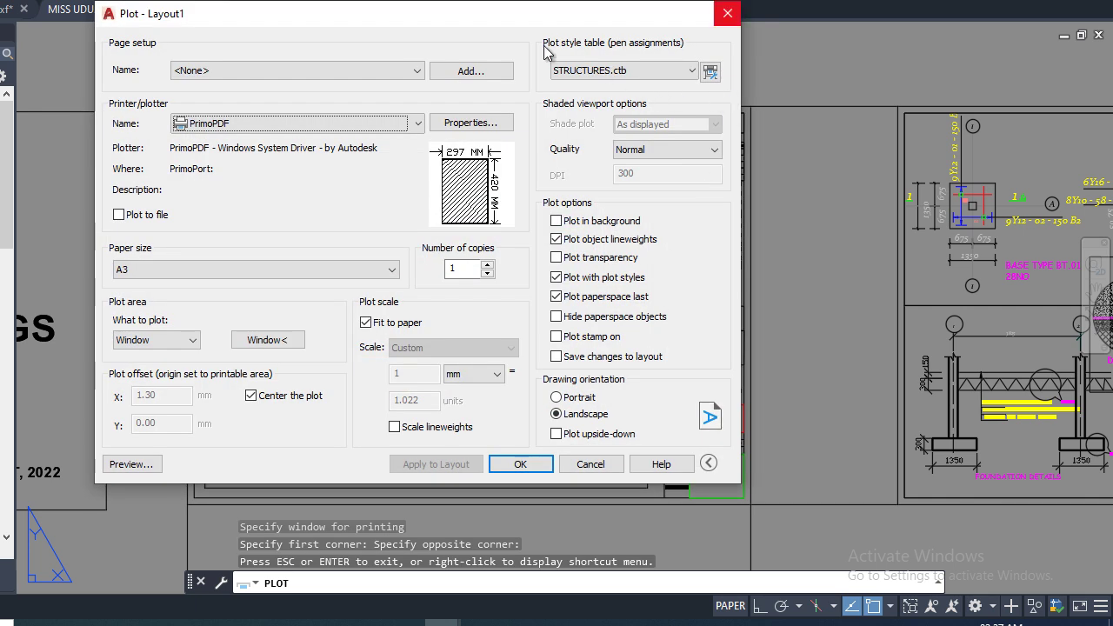
left_click(635, 69)
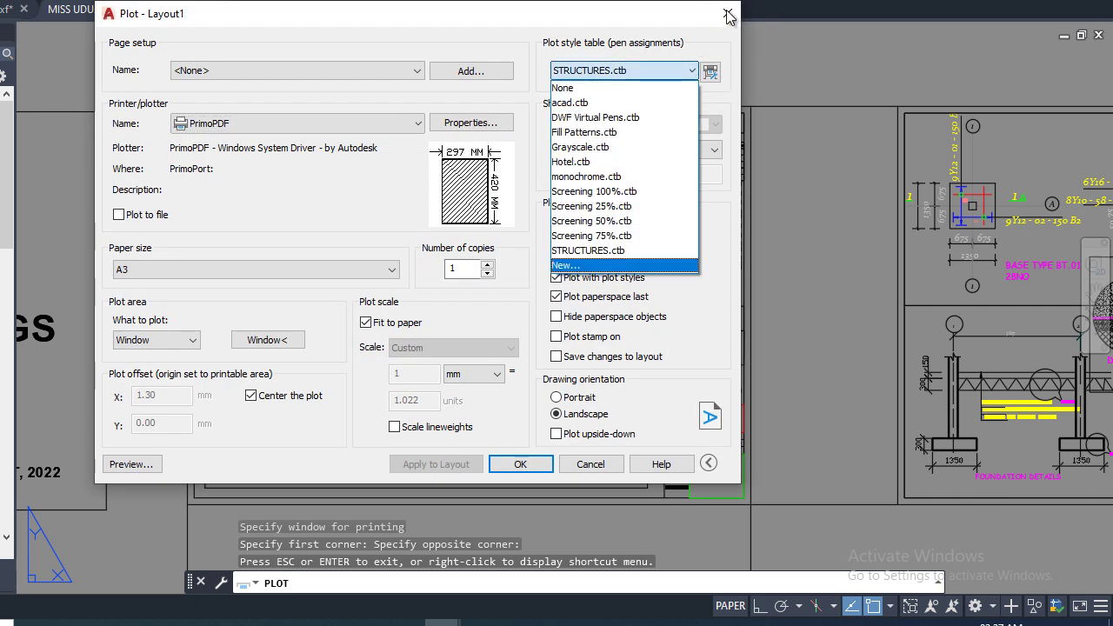
left_click(352, 139)
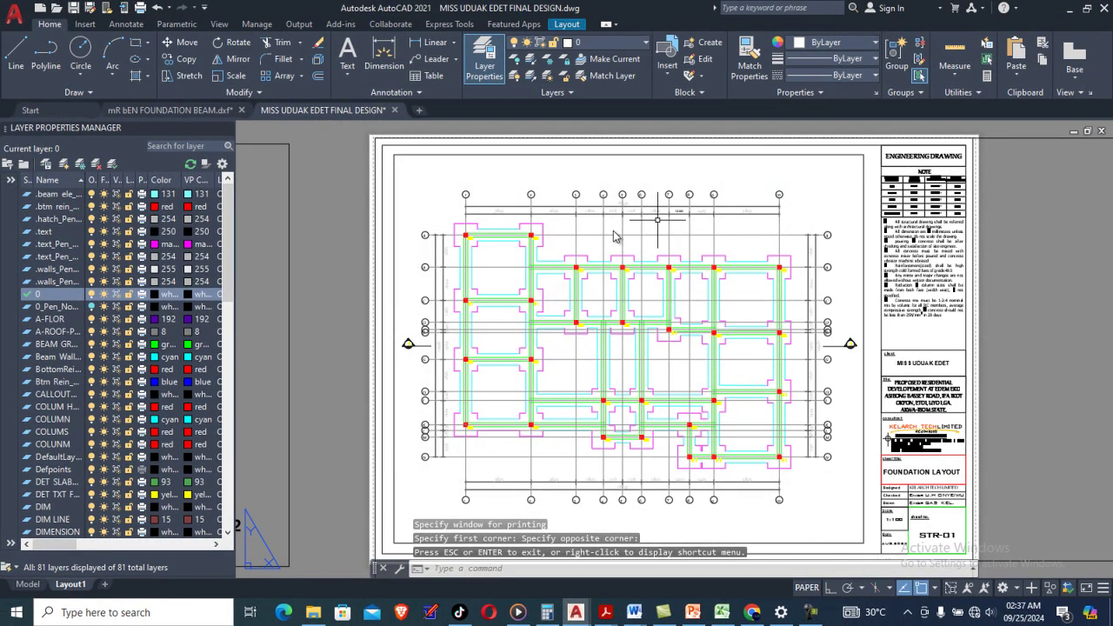
Examine the cover sheet, the foundation layout sheet and its title block in Layout1.
scroll(515, 209, "down", 3)
middle_click_drag(667, 230, 534, 209)
middle_click_drag(637, 241, 549, 319)
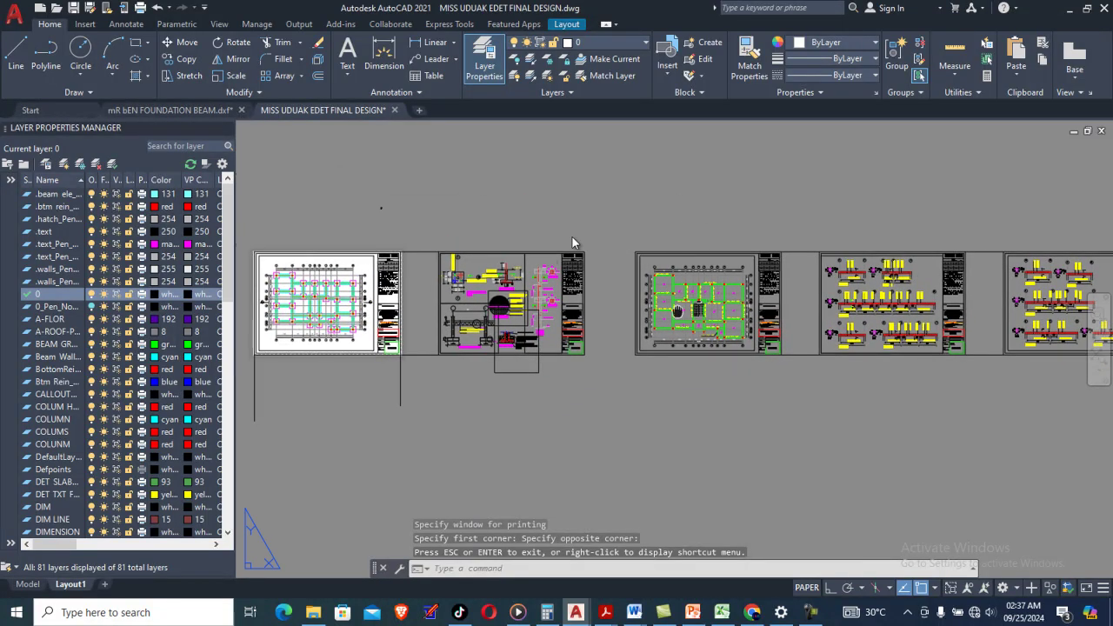
middle_click_drag(677, 312, 891, 248)
scroll(543, 235, "up", 6)
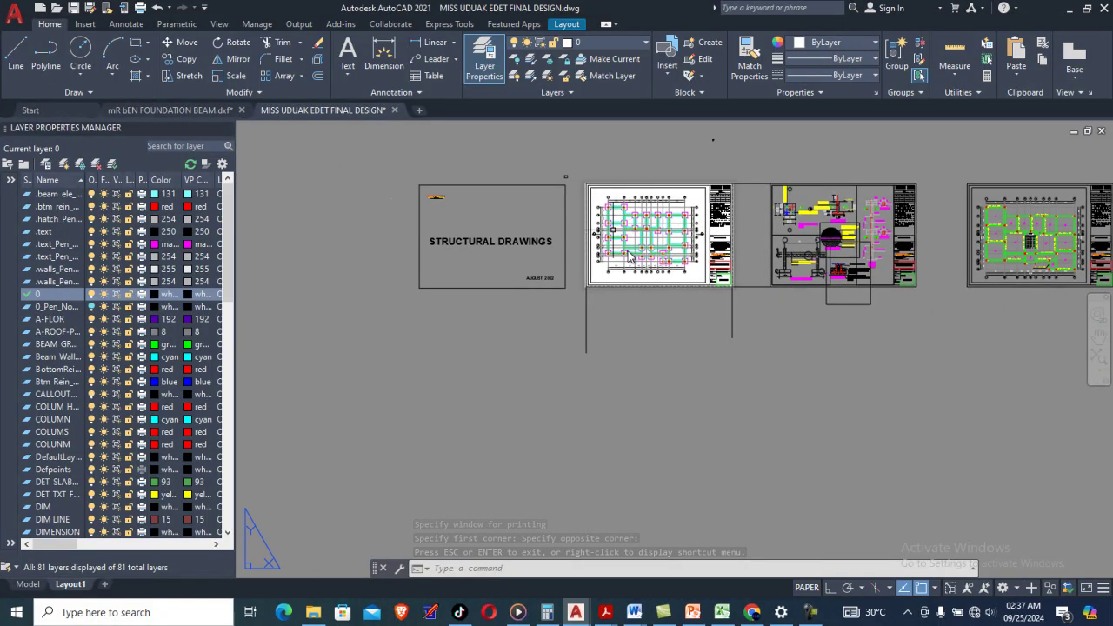
scroll(542, 213, "up", 3)
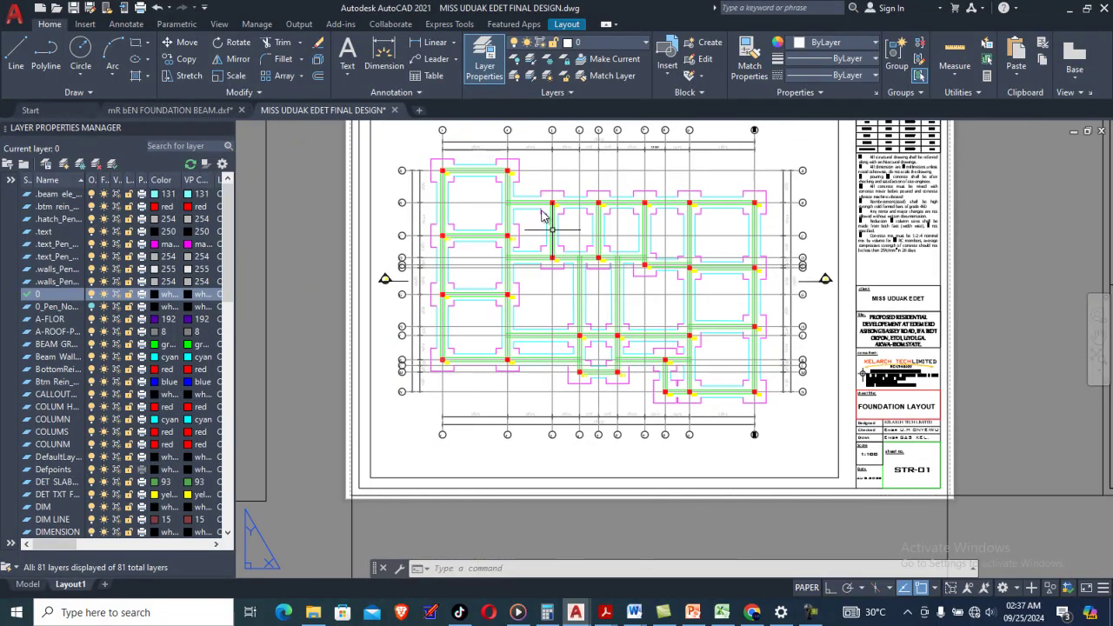
scroll(545, 216, "up", 2)
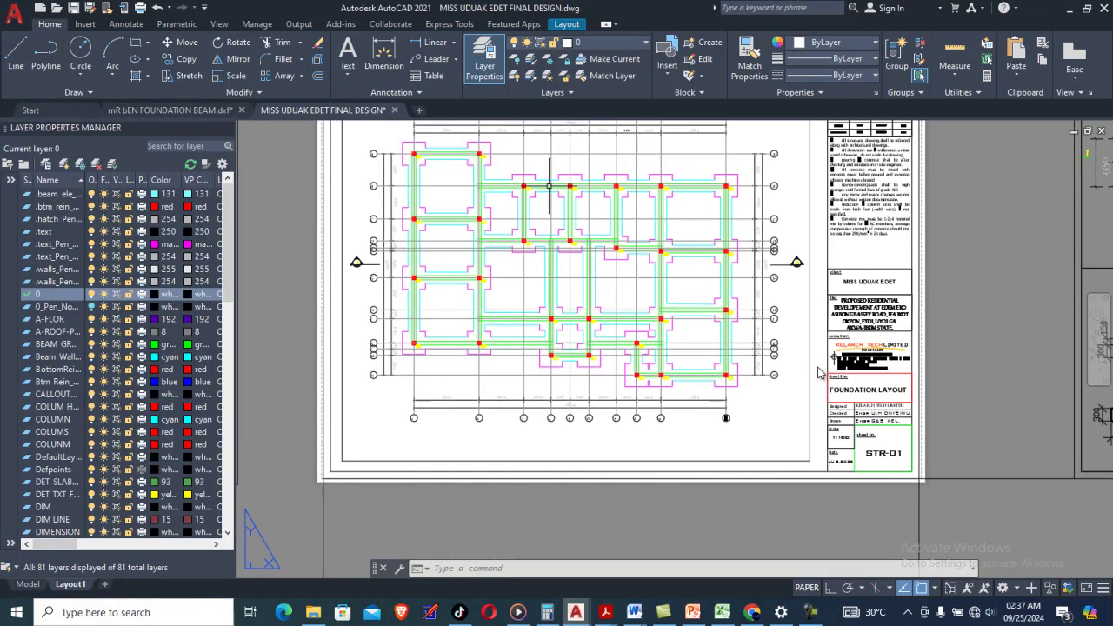
scroll(670, 298, "down", 2)
scroll(674, 291, "down", 2)
scroll(665, 274, "down", 2)
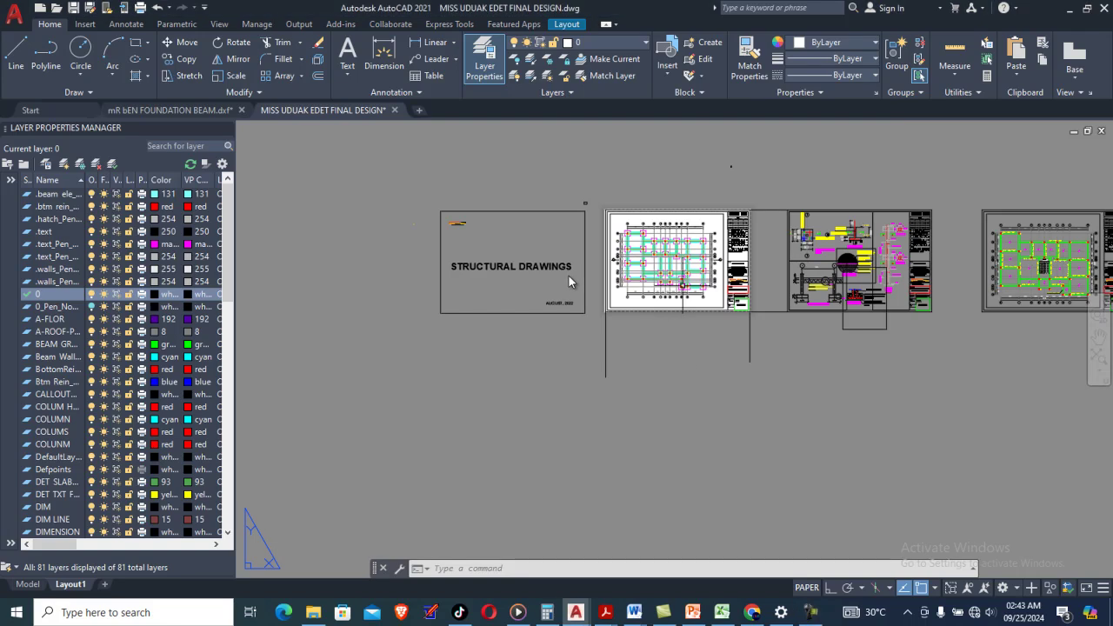
Examine the object colours of the foundation layout drawing and its position among the neighbouring sheets.
scroll(665, 265, "up", 6)
middle_click_drag(662, 267, 573, 348)
middle_click_drag(571, 296, 659, 317)
scroll(574, 291, "down", 6)
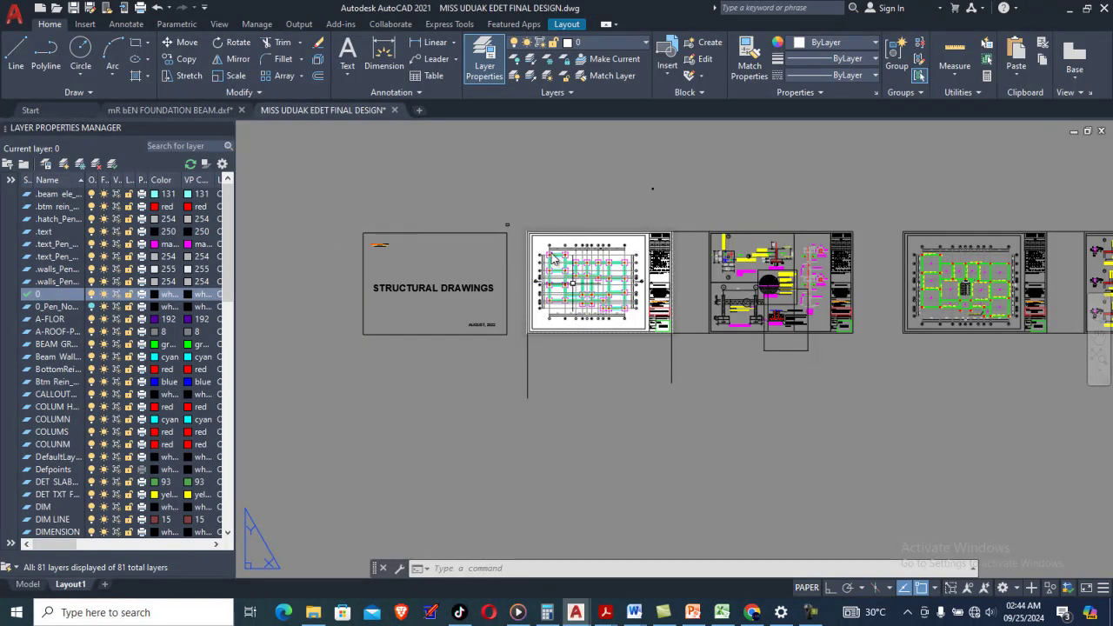
scroll(572, 284, "up", 4)
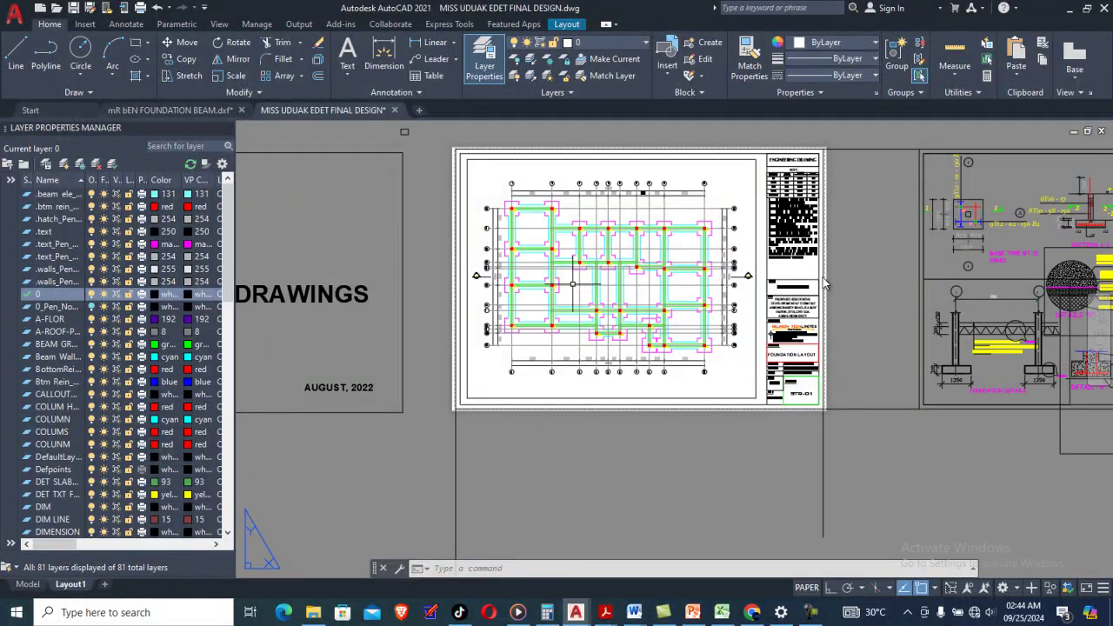
middle_click_drag(587, 227, 584, 260)
scroll(584, 260, "up", 3)
scroll(583, 260, "down", 10)
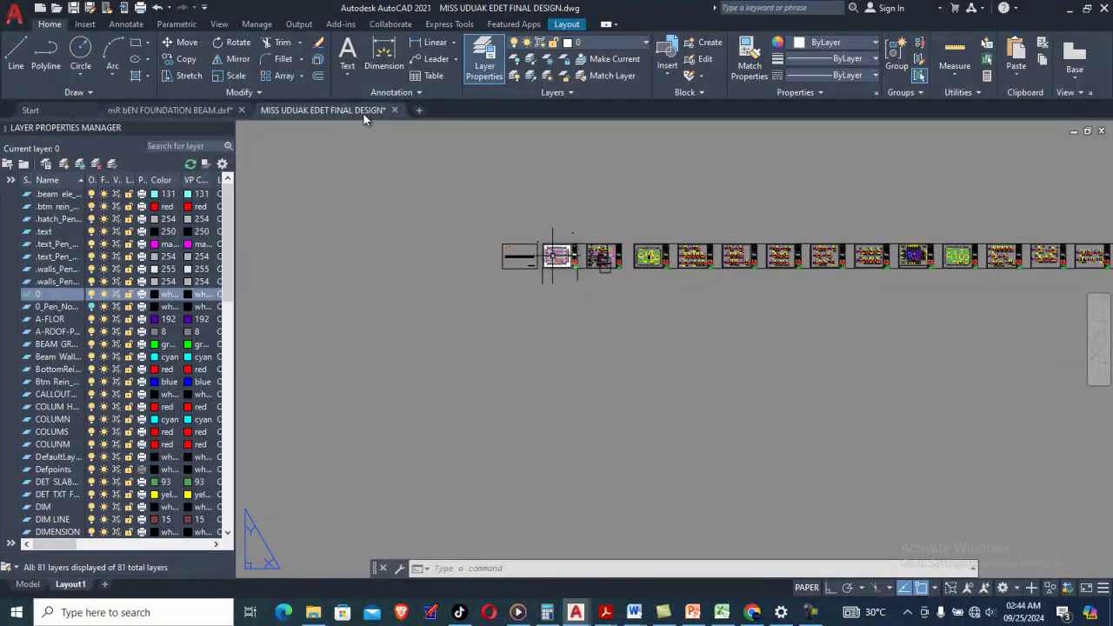
Survey the whole row of structural sheets in Layout1, from the foundation layout to the schedules and back.
middle_click_drag(842, 320, 601, 336)
middle_click_drag(742, 267, 496, 273)
middle_click_drag(826, 276, 697, 278)
scroll(717, 281, "up", 6)
middle_click_drag(904, 280, 852, 262)
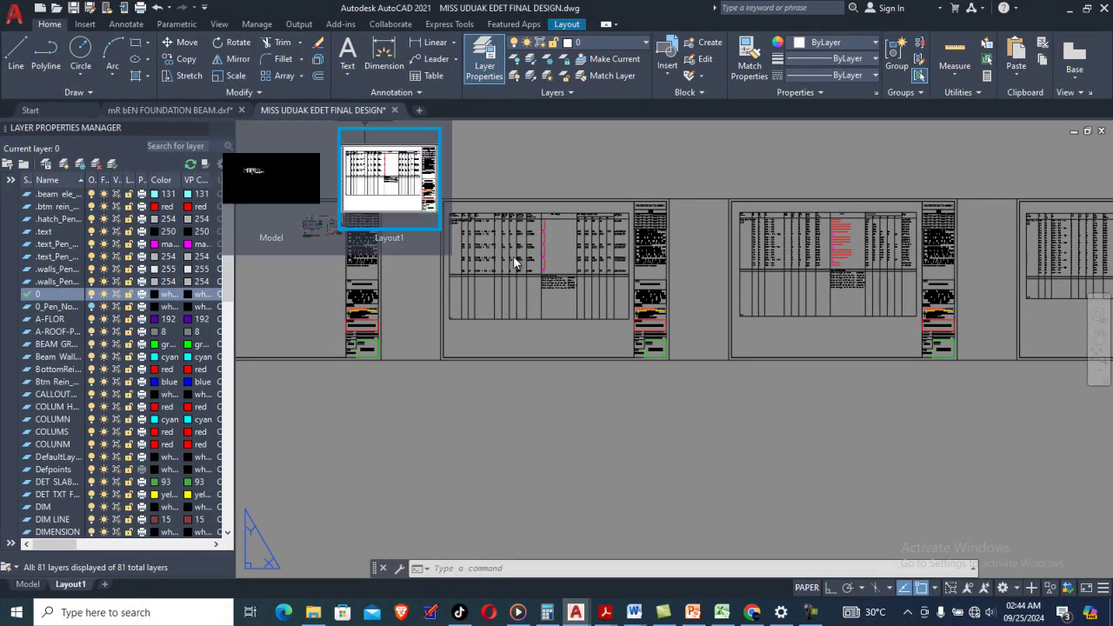
scroll(726, 261, "down", 4)
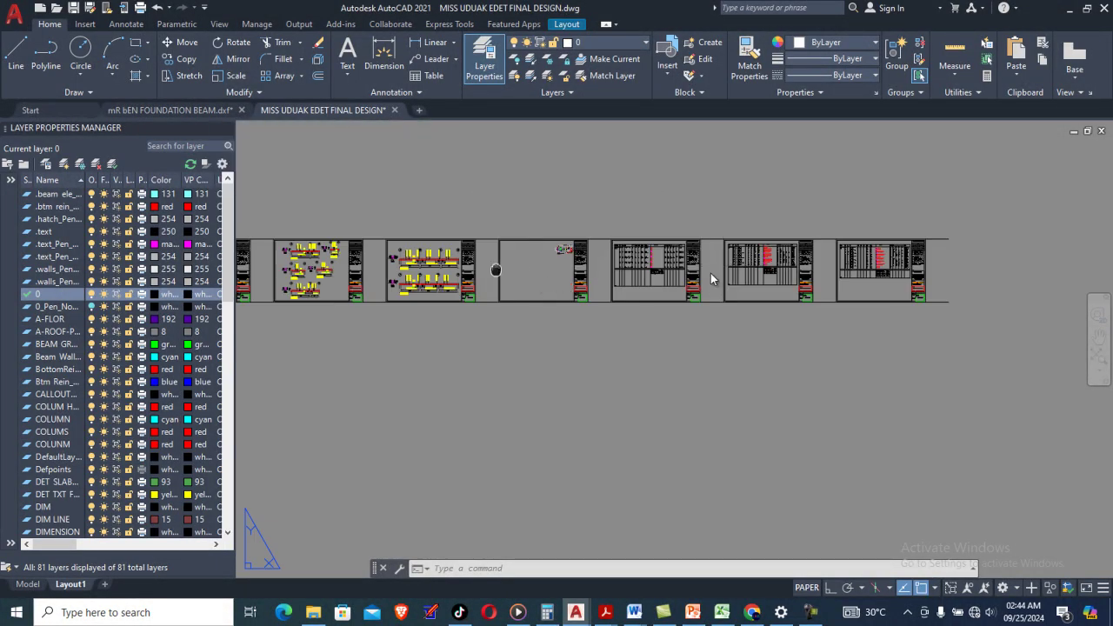
middle_click_drag(496, 270, 745, 267)
middle_click_drag(450, 259, 759, 253)
middle_click_drag(503, 269, 728, 254)
middle_click_drag(471, 262, 739, 257)
middle_click_drag(846, 252, 1020, 252)
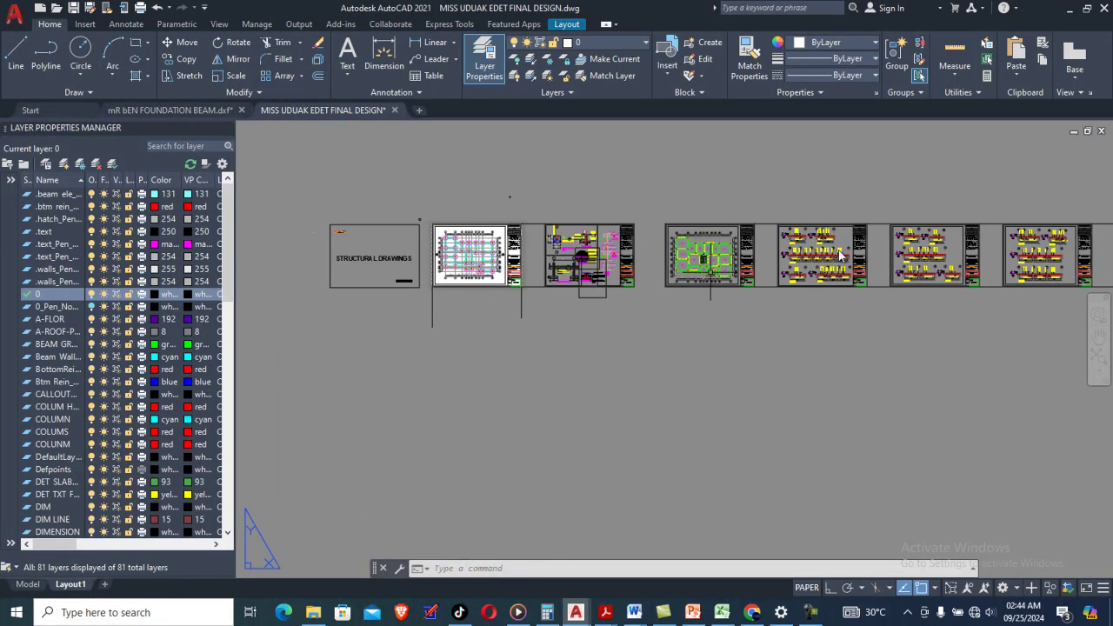
Compare the foundation layout sheet with the foundation details beside it and the other sheets along the row.
scroll(536, 253, "up", 5)
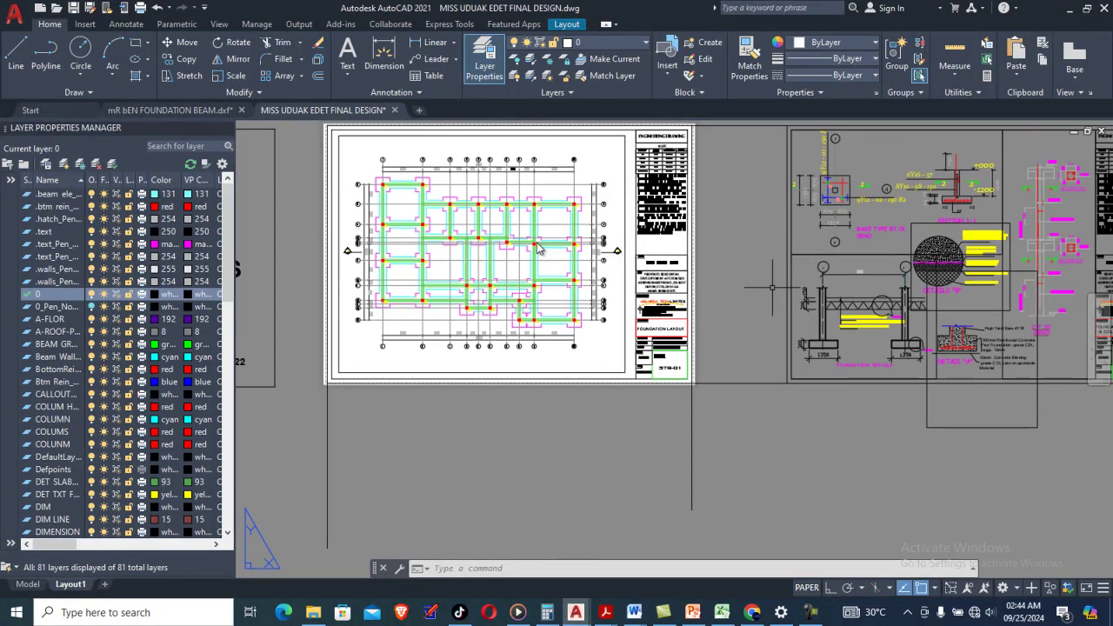
scroll(541, 269, "down", 10)
middle_click_drag(806, 241, 579, 244)
middle_click_drag(914, 240, 680, 247)
scroll(559, 281, "left", 5)
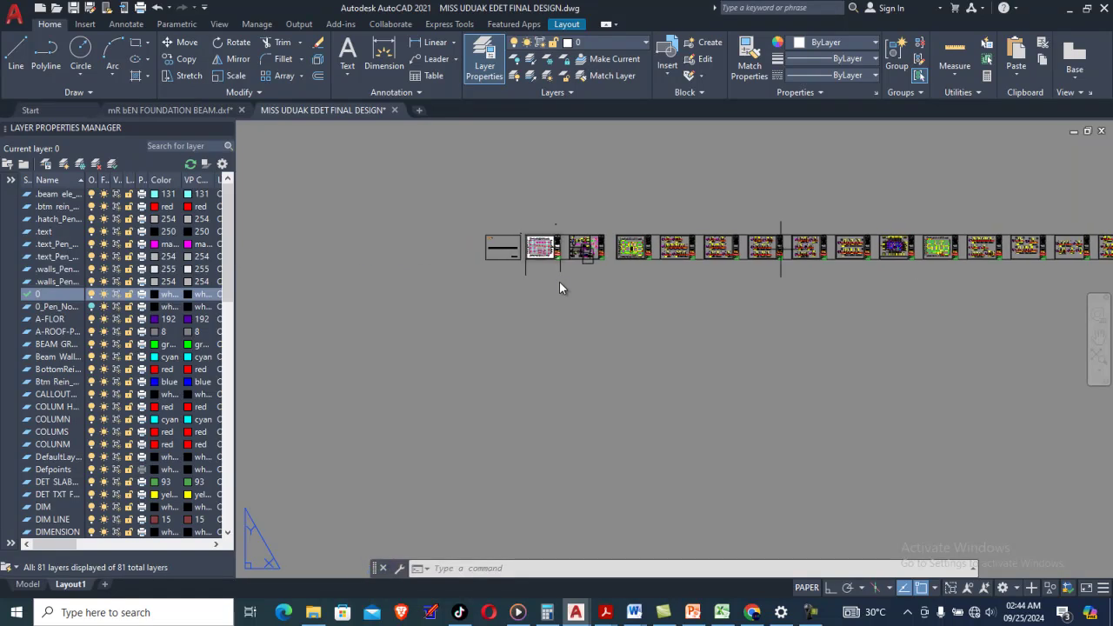
scroll(561, 274, "up", 5)
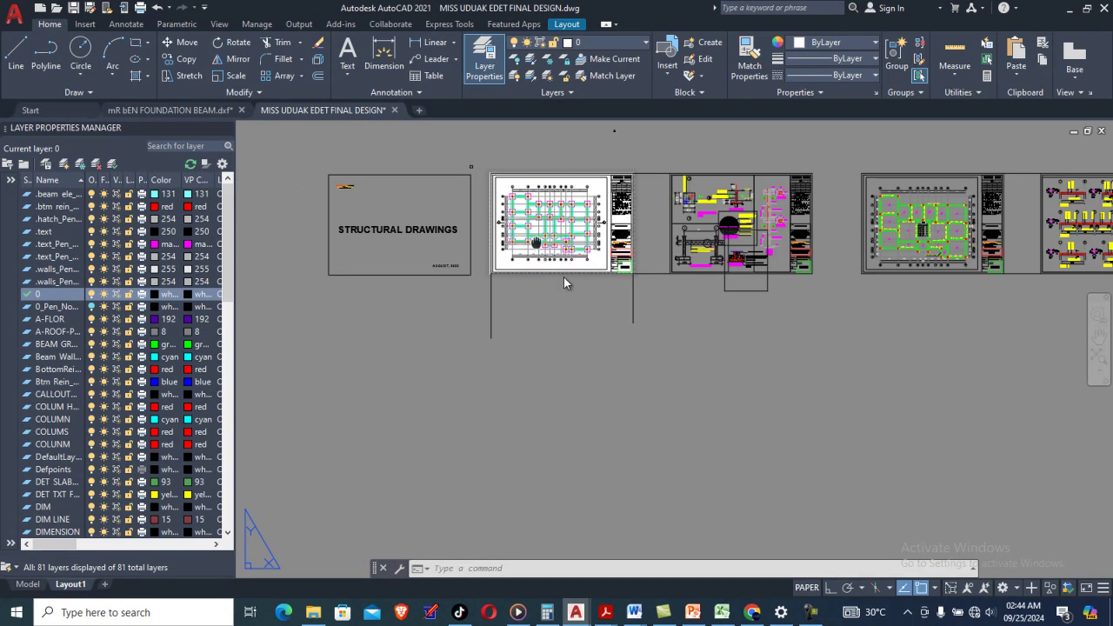
scroll(563, 279, "up", 5)
scroll(553, 269, "down", 4)
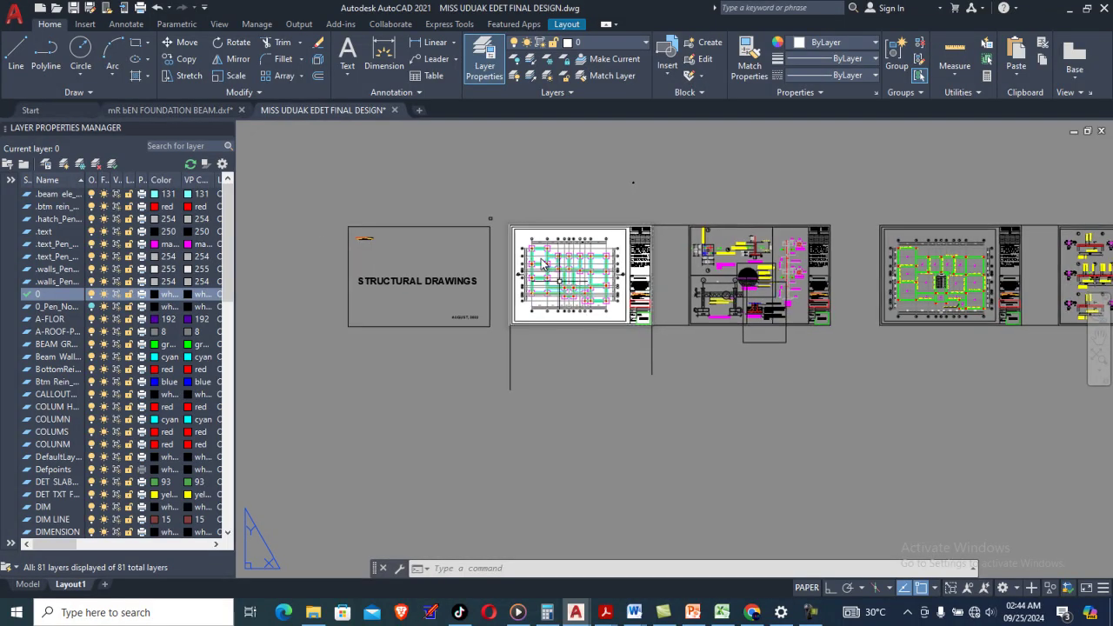
scroll(540, 261, "up", 5)
mouse_move(566, 270)
middle_mouse_down()
mouse_move(576, 267)
mouse_move(558, 290)
mouse_move(546, 251)
middle_mouse_up()
scroll(547, 262, "down", 3)
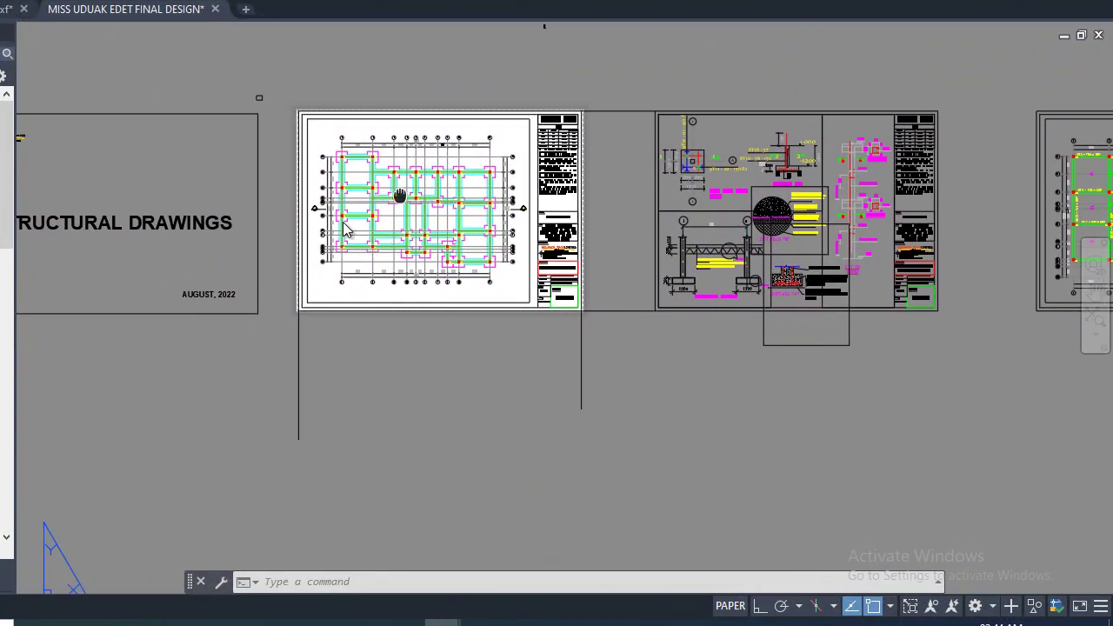
Inspect the columns, beams, footings and grid dimensions of the foundation layout up close.
scroll(365, 226, "up", 3)
middle_click_drag(322, 141, 337, 175)
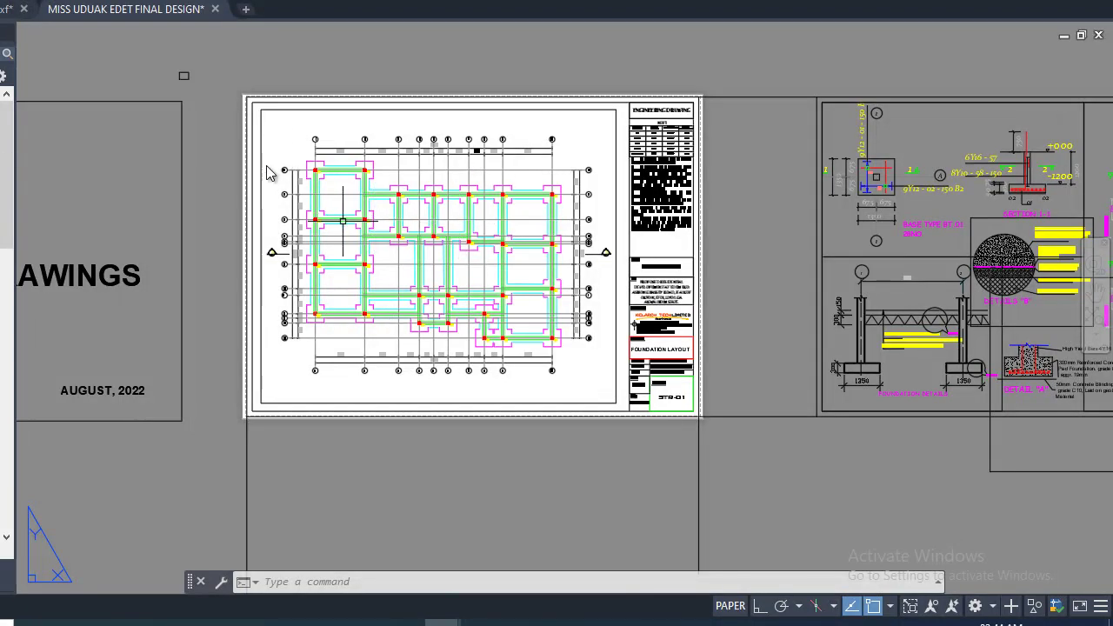
scroll(348, 221, "up", 5)
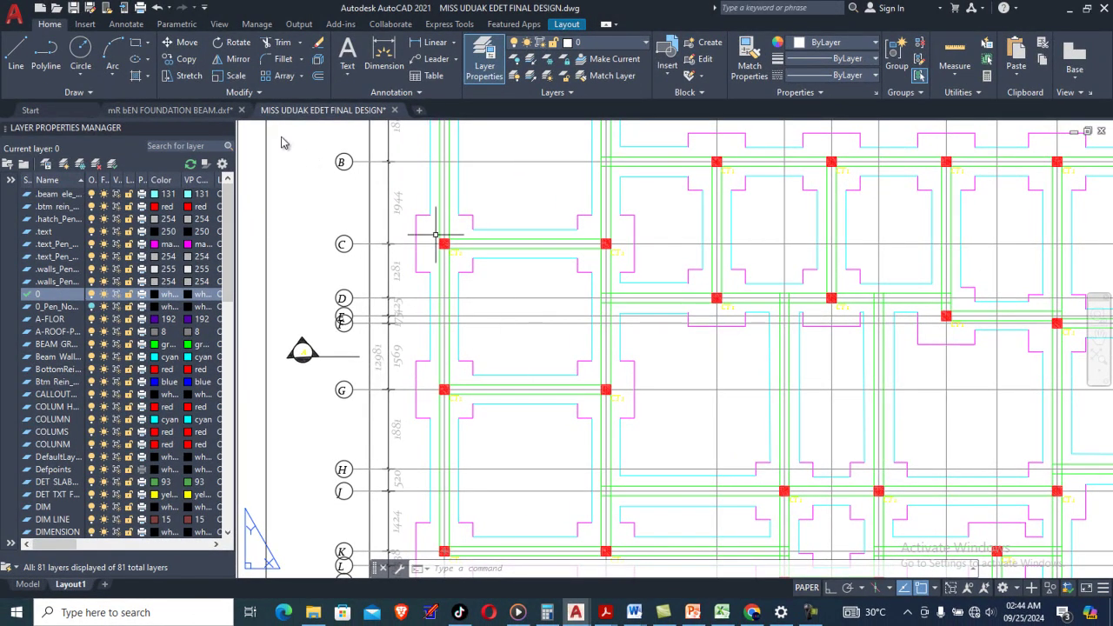
scroll(436, 235, "down", 5)
middle_click_drag(588, 268, 639, 319)
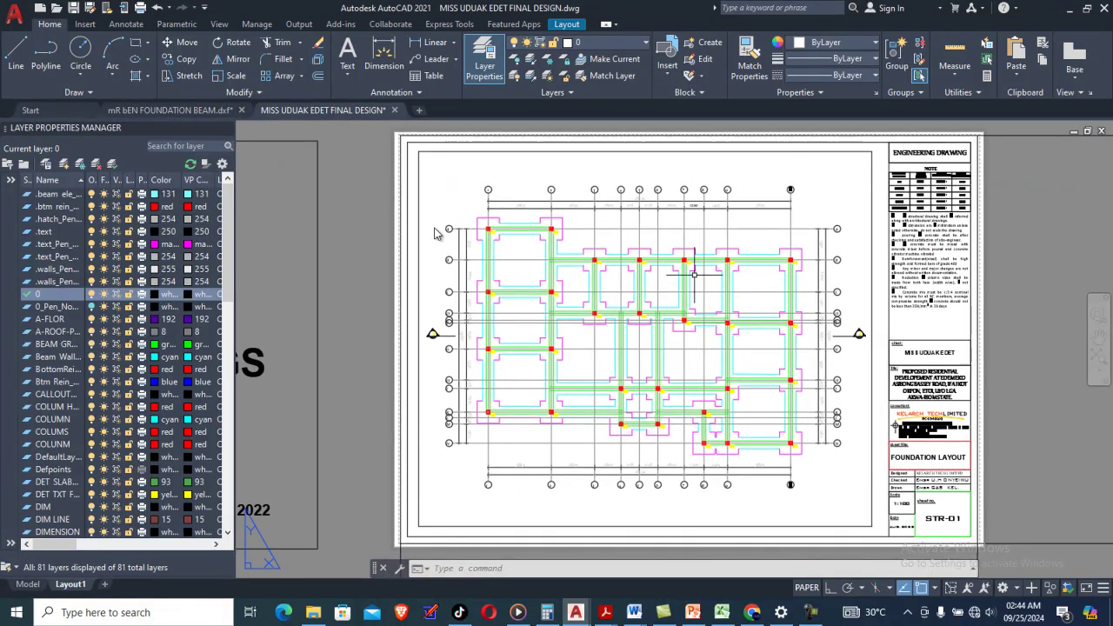
middle_click_drag(576, 281, 482, 287)
scroll(446, 352, "down", 2)
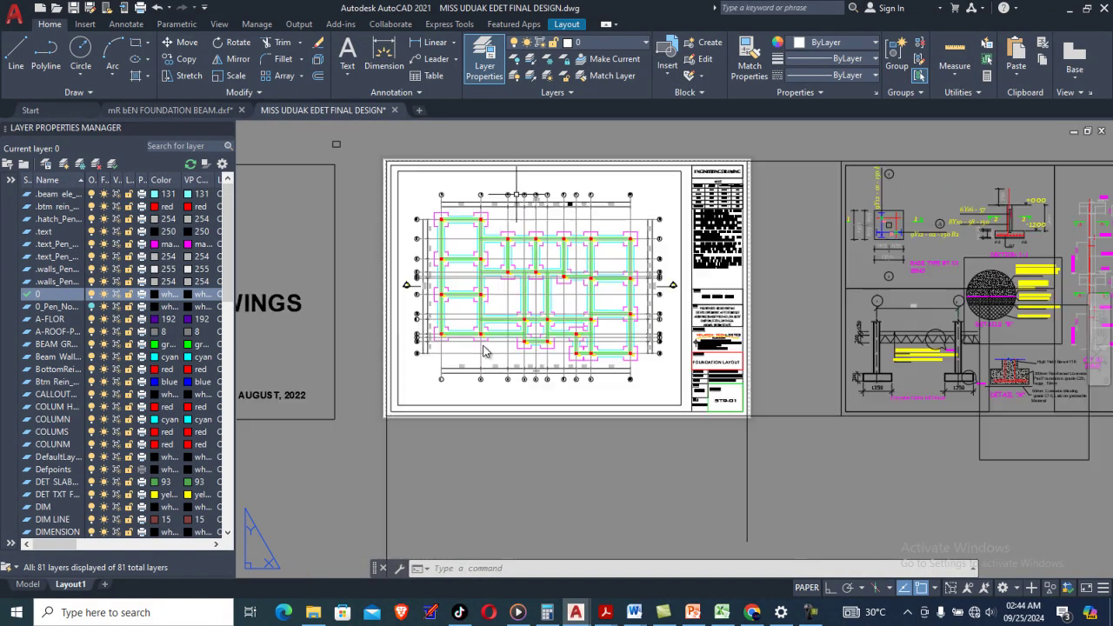
middle_click_drag(486, 347, 450, 351)
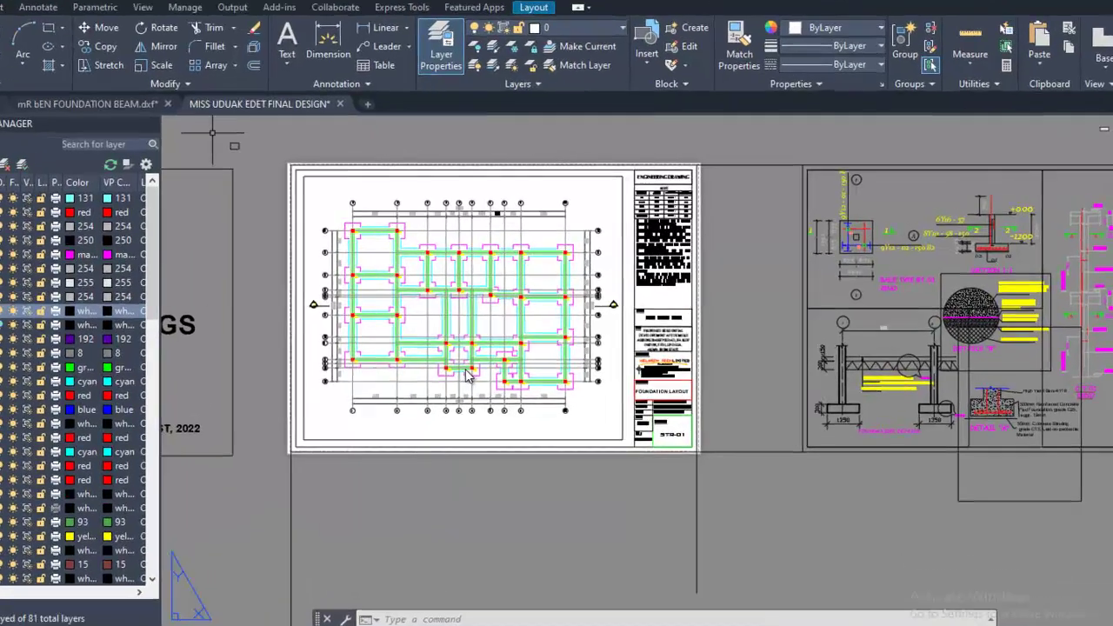
Open the single-sheet plot settings for Layout1 and start a new color-dependent plot style table from scratch.
key("ctrl+p")
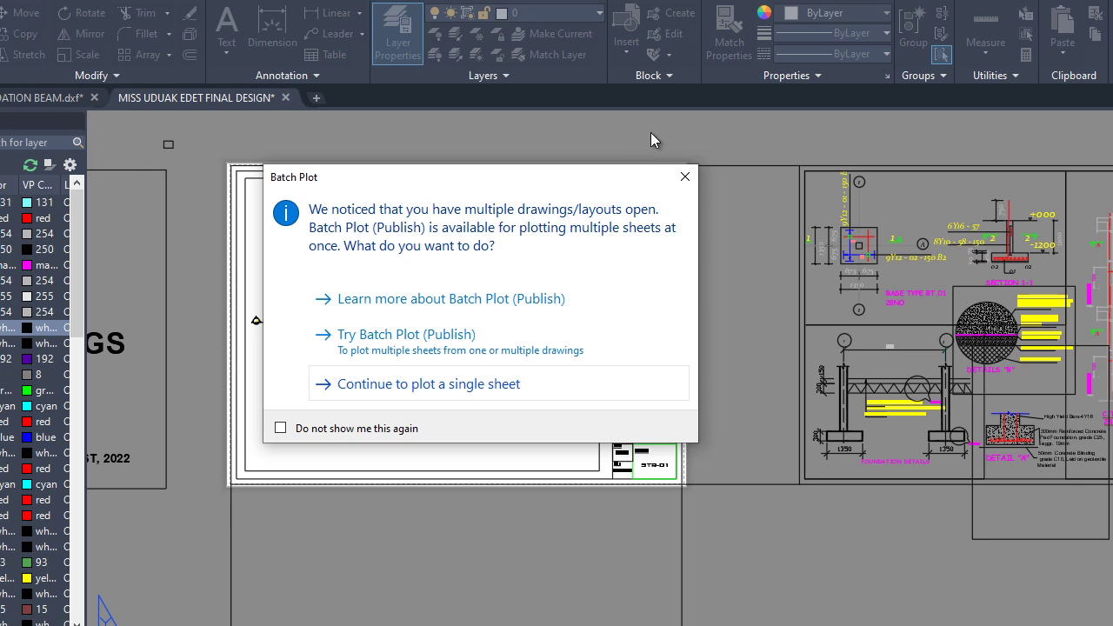
key("Return")
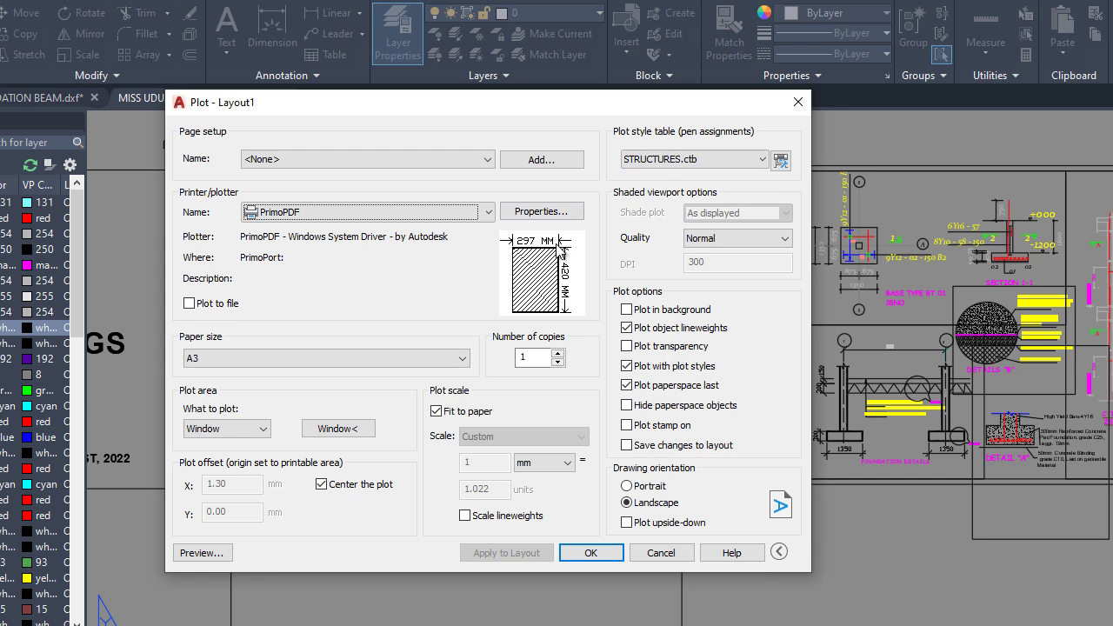
left_click(696, 159)
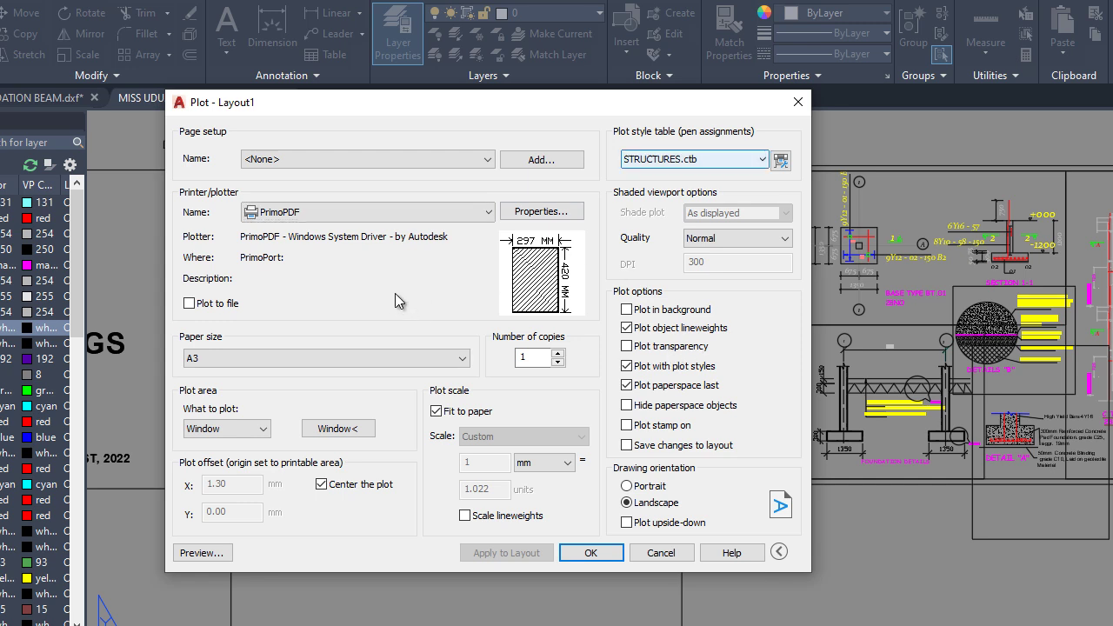
key("Down")
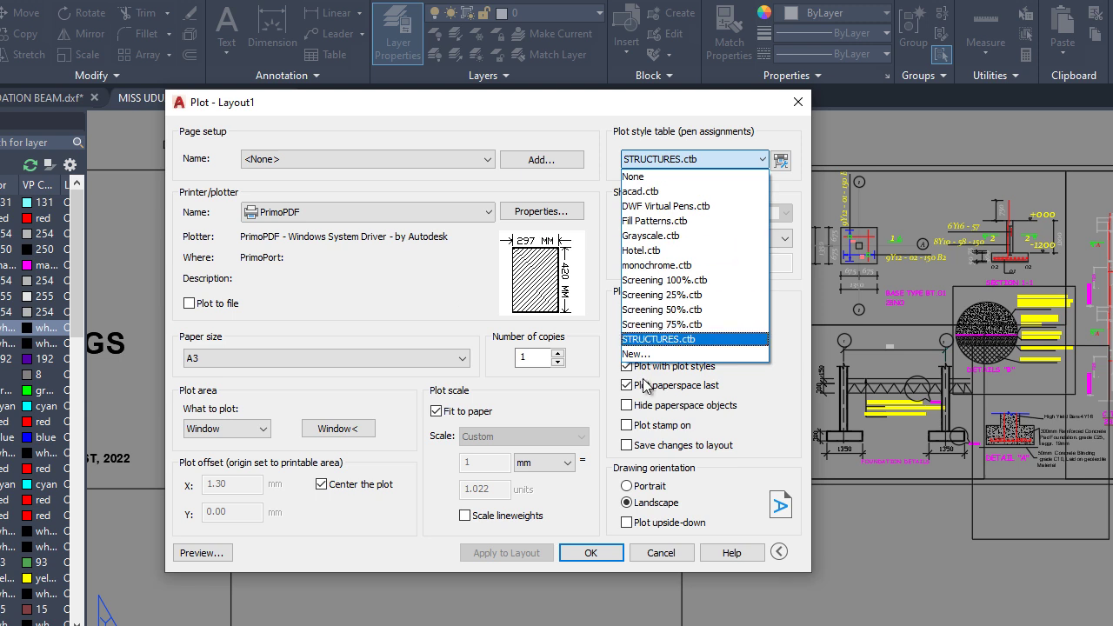
key("Down")
key("Return")
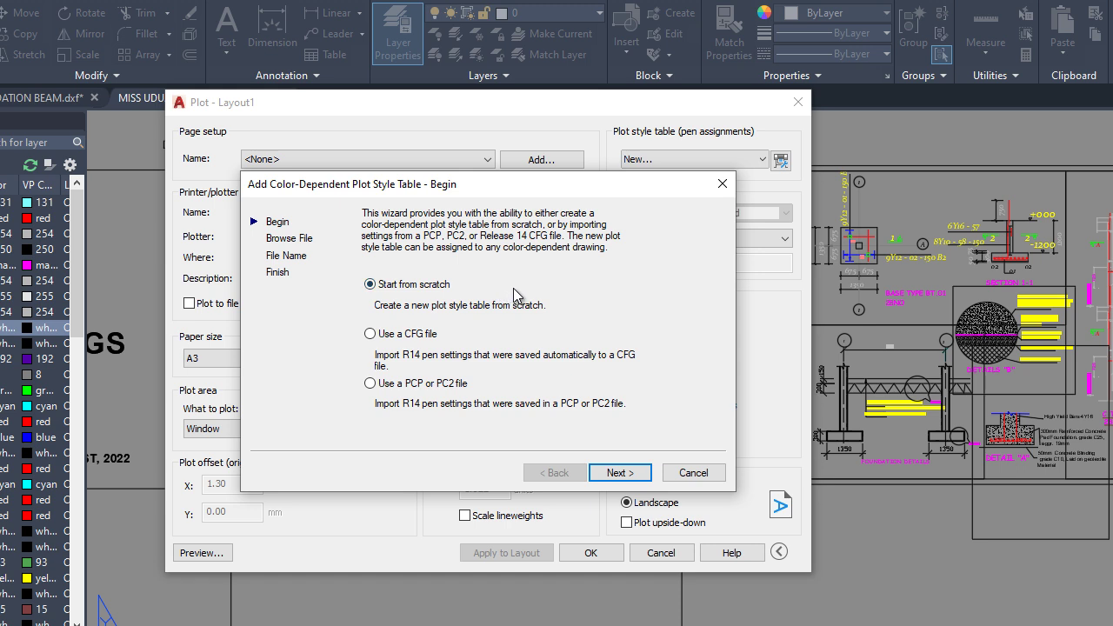
key("Return")
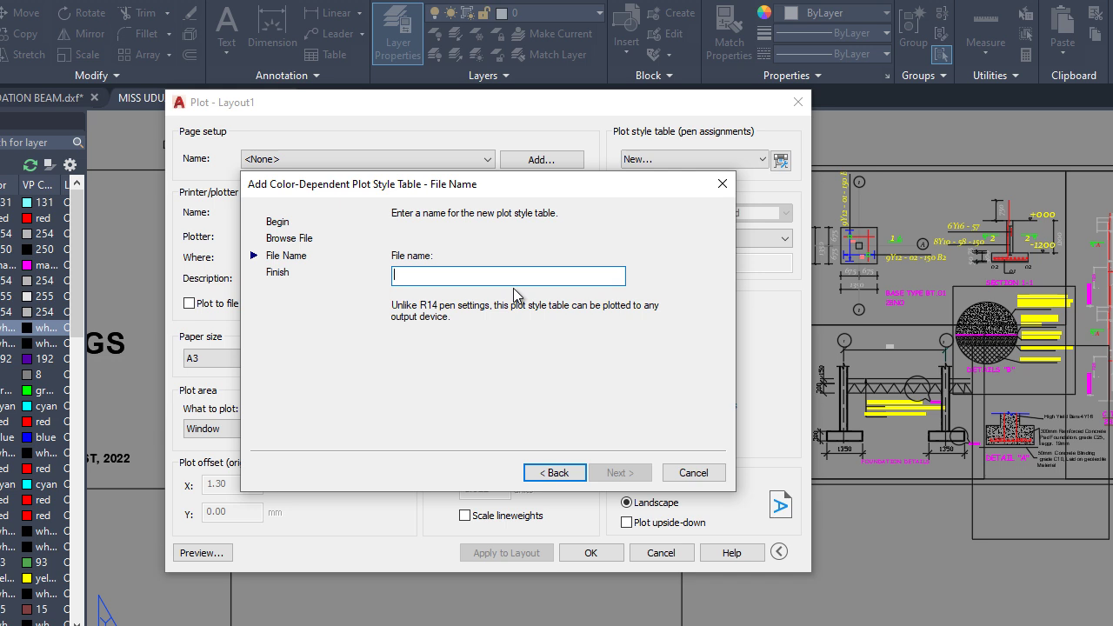
Name the new plot style table "cad teacher" and open it in the Plot Style Table Editor, moved clear of the wizard.
type("ca")
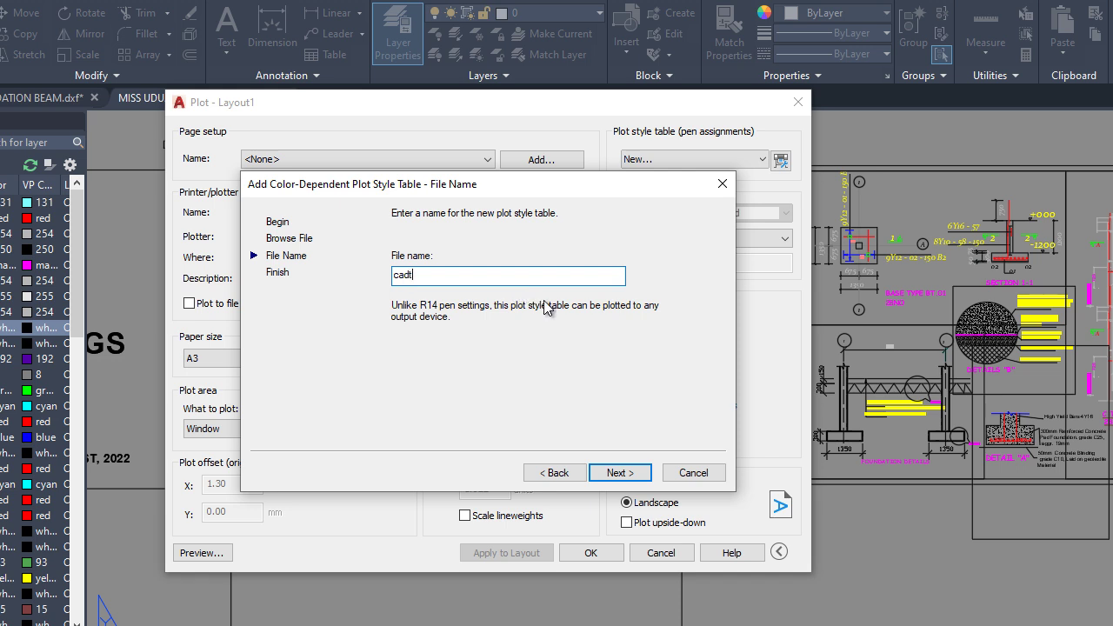
type("d teacher")
key("Return")
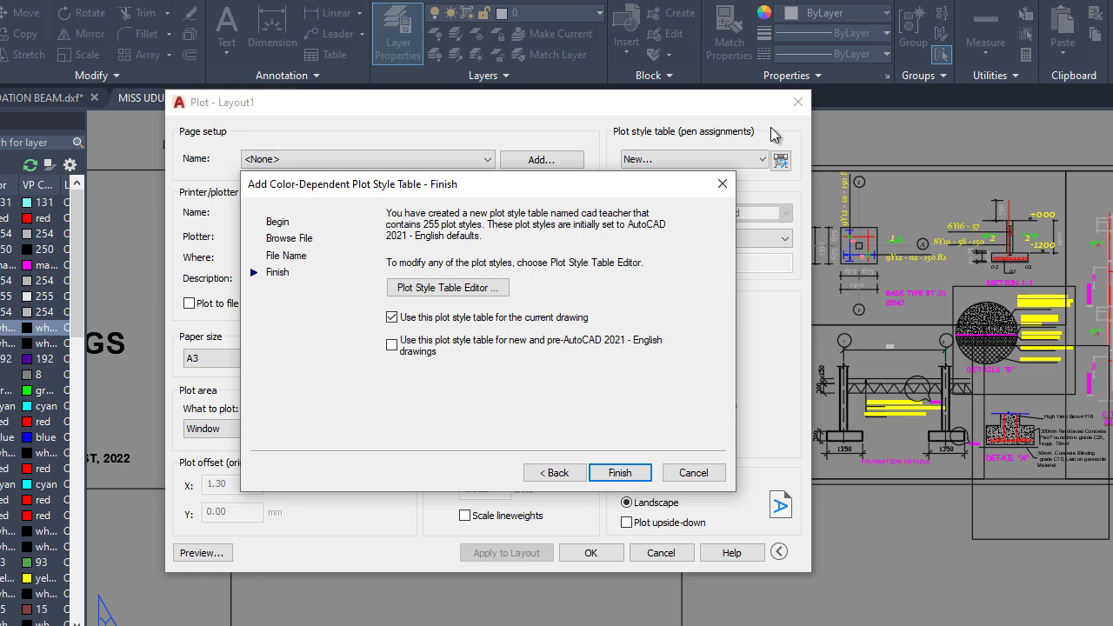
left_click(447, 288)
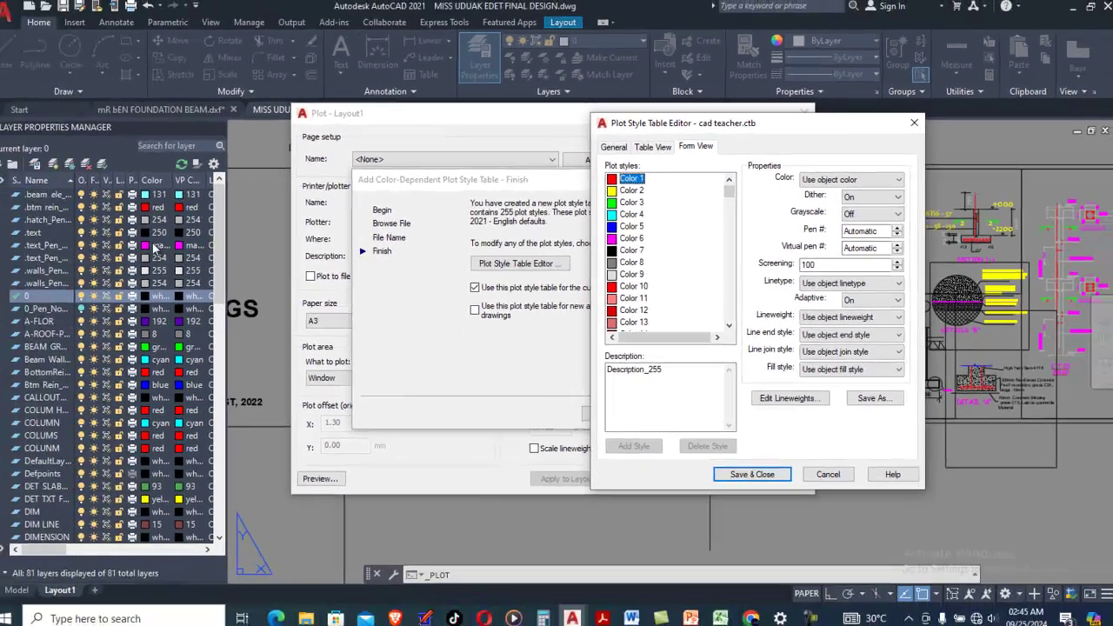
left_click_drag(765, 117, 617, 51)
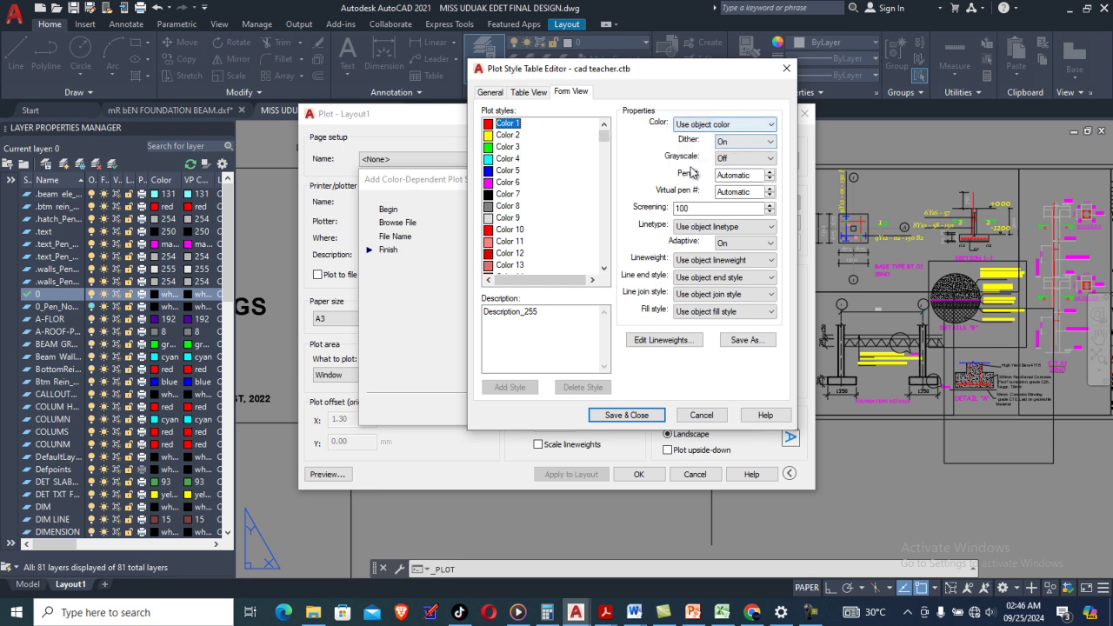
Set the plotted color of the Color 1 plot style to Black.
left_click(725, 125)
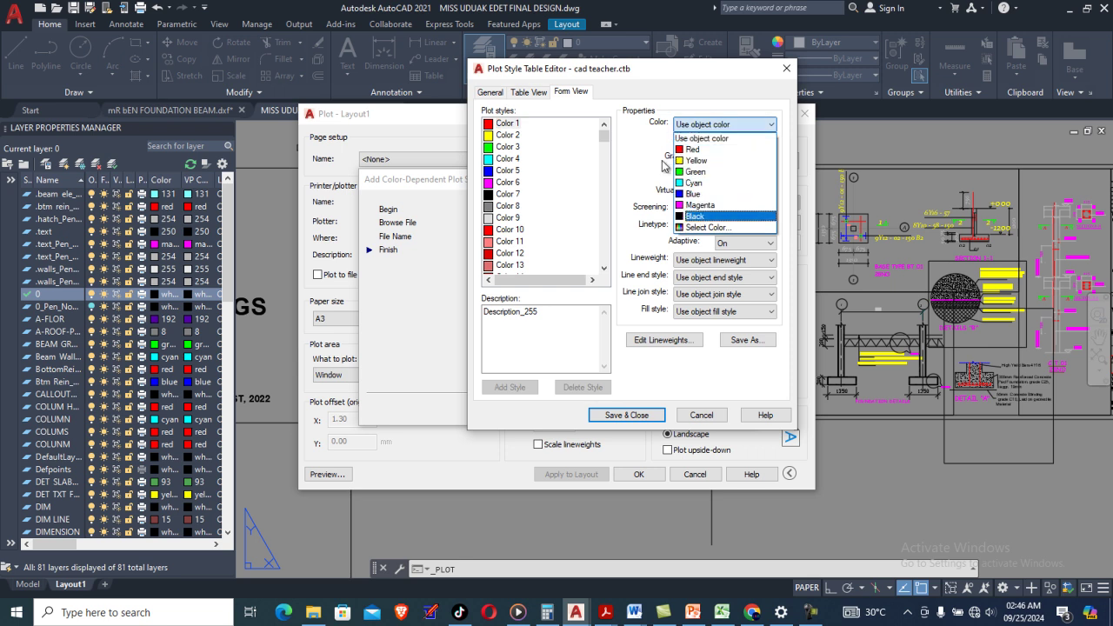
scroll(602, 136, "up", 2)
left_click(604, 137)
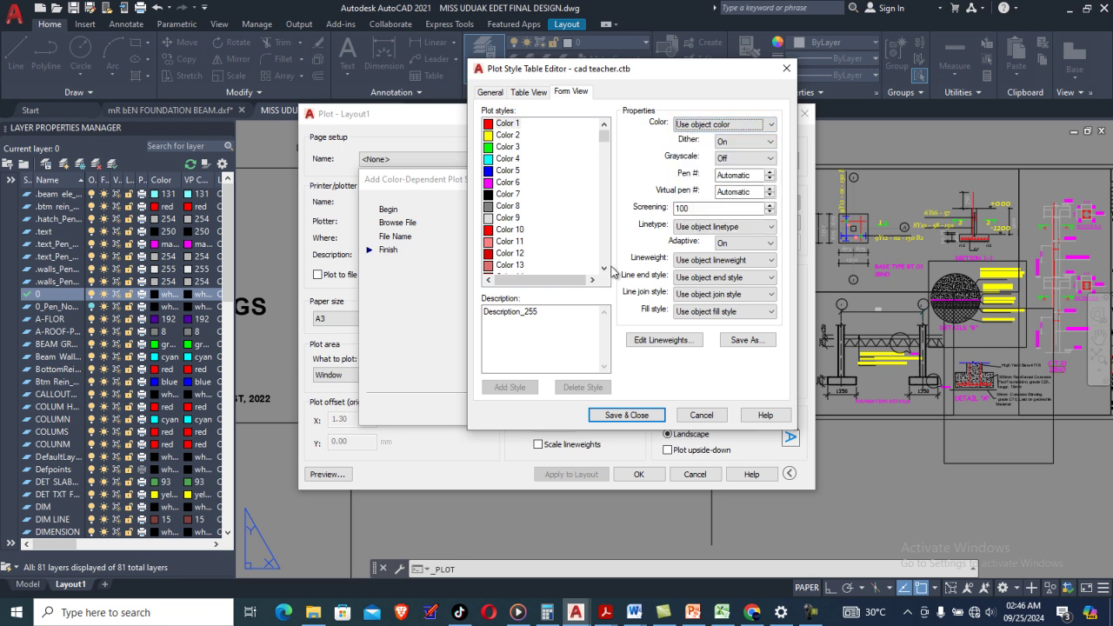
key("alt+Down")
key("Down")
key("Down")
key("Down")
key("Down")
key("Down")
key("Down")
key("Down")
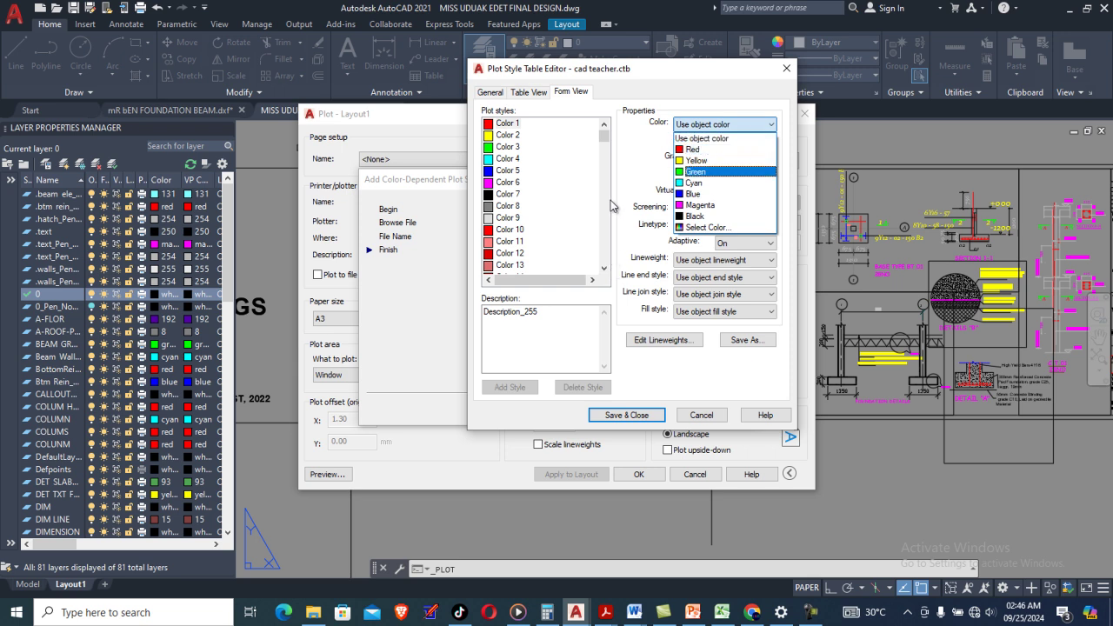
key("Return")
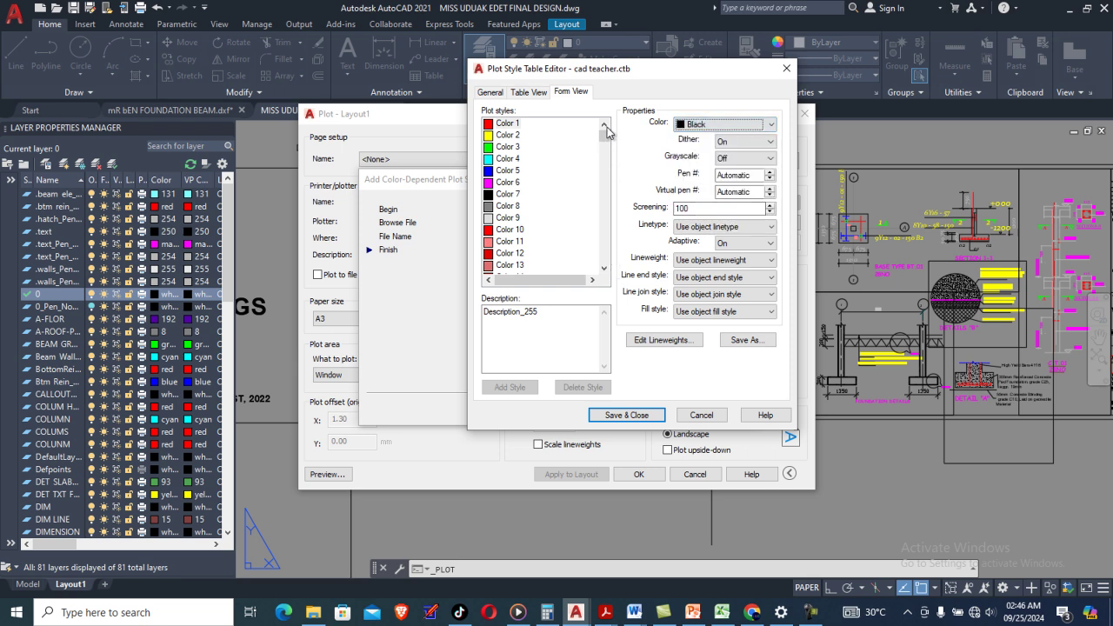
Select all plot styles from Color 1 to Color 255 and set their plotted color to Black.
scroll(509, 130, "down", 20)
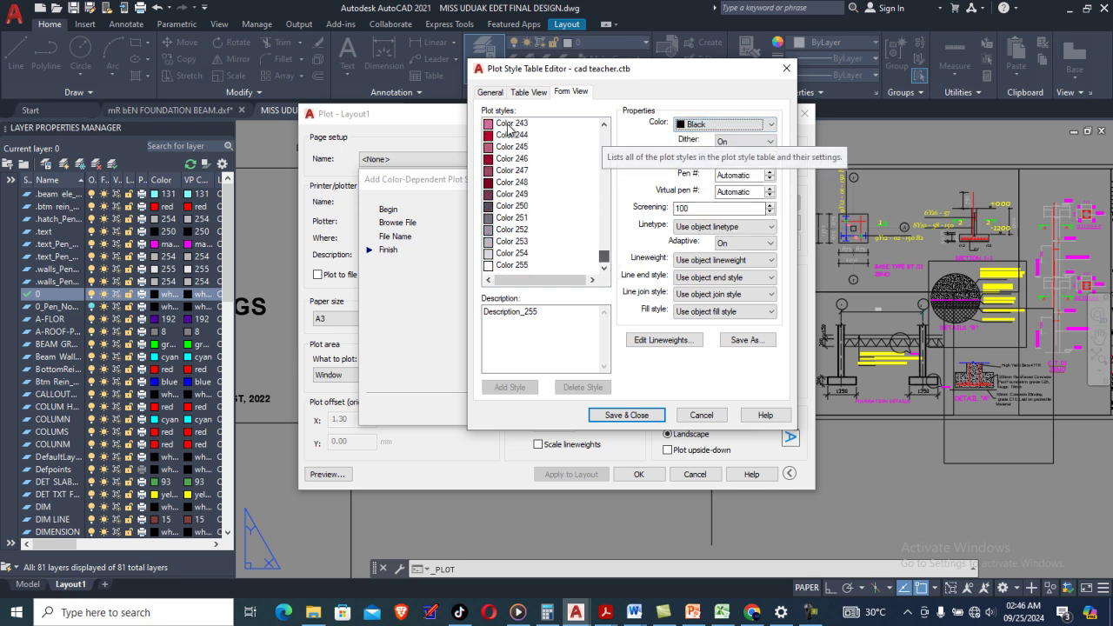
scroll(537, 129, "up", 20)
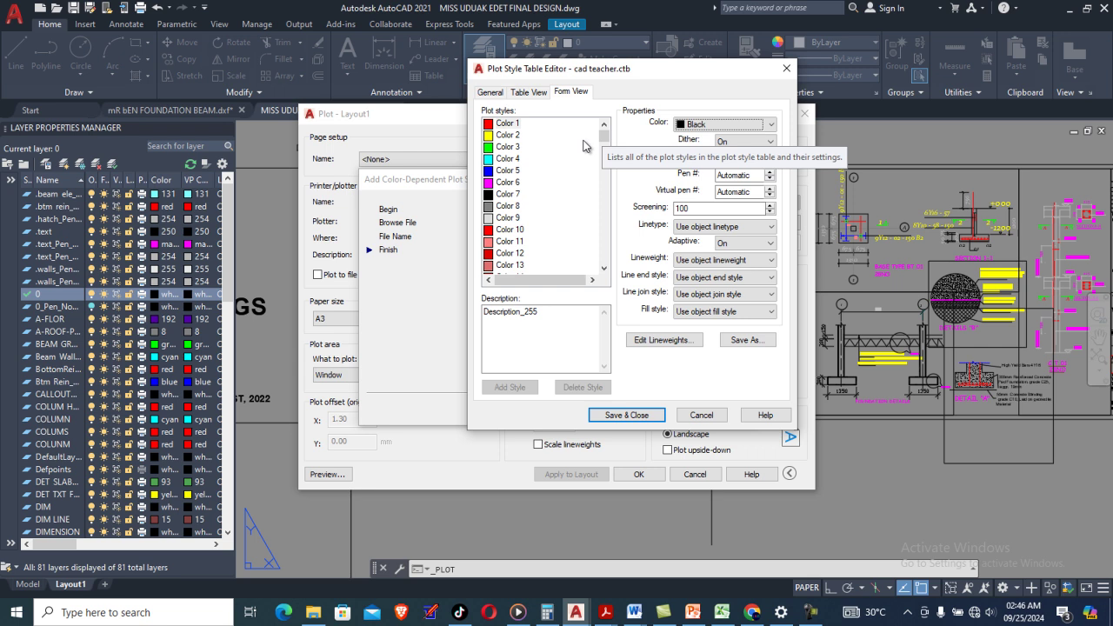
left_click(584, 146)
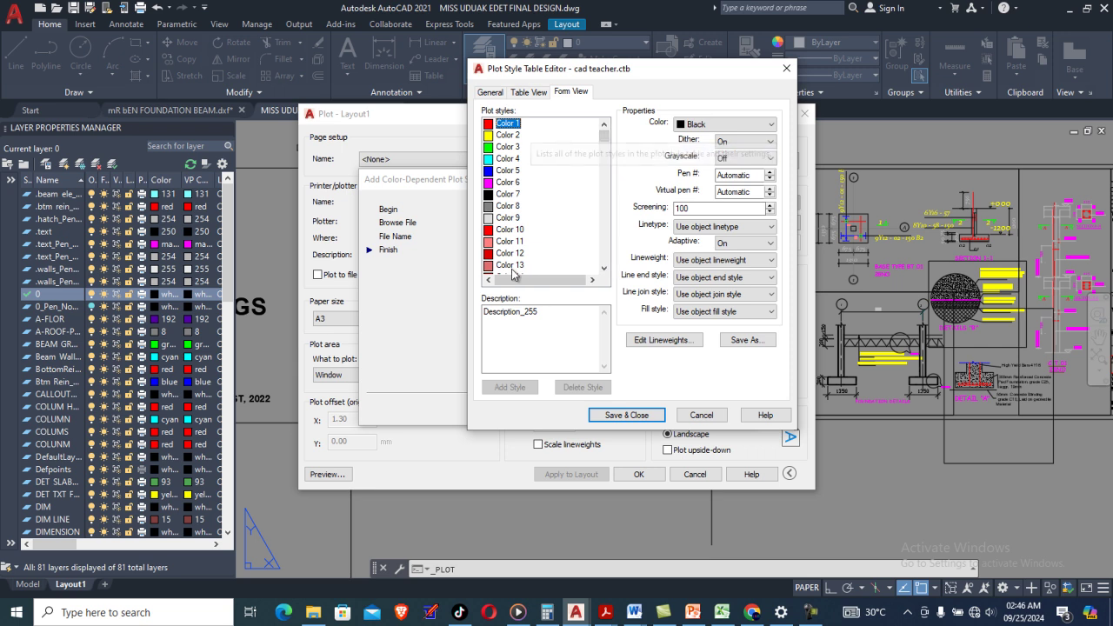
scroll(512, 273, "down", 20)
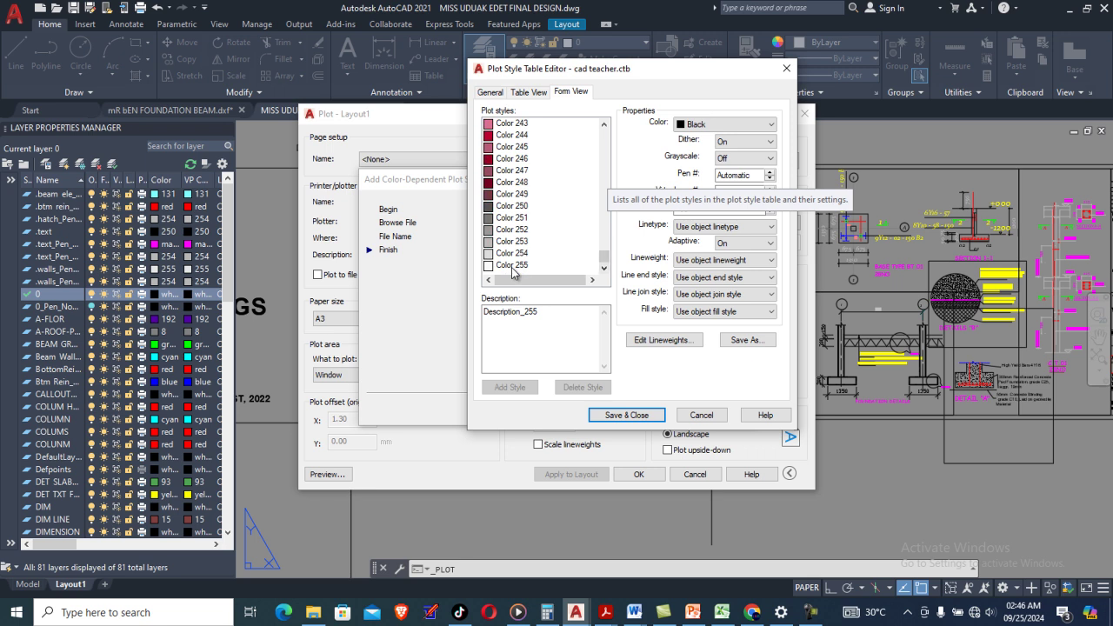
left_click(512, 269, "shift")
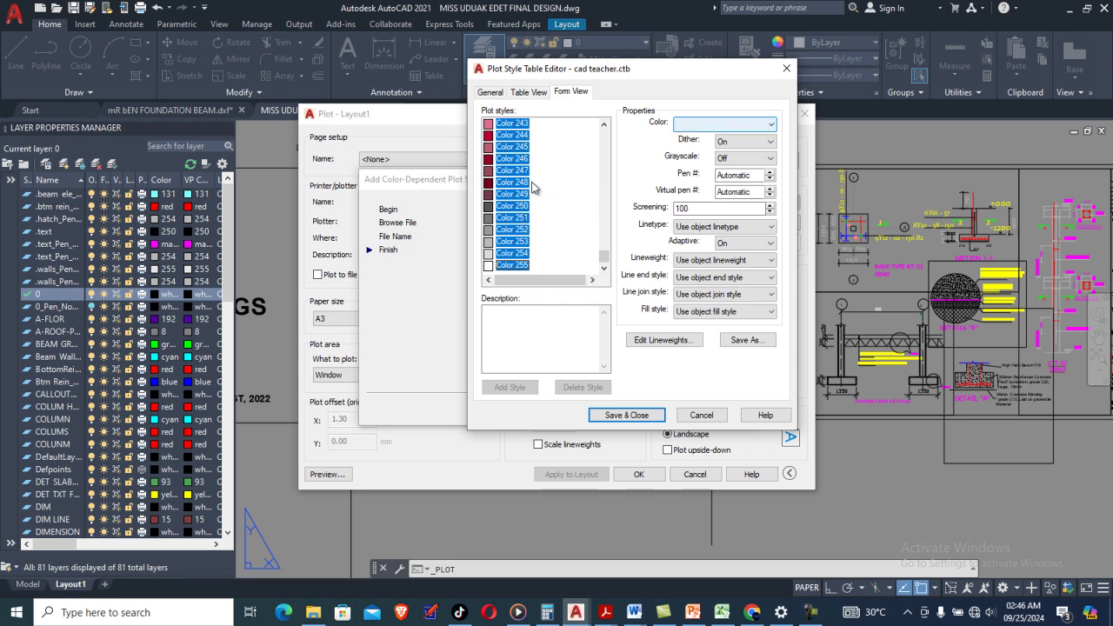
left_click(725, 125)
key("Down")
key("Down")
key("Down")
key("Down")
key("Down")
key("Down")
key("Down")
key("Down")
key("Down")
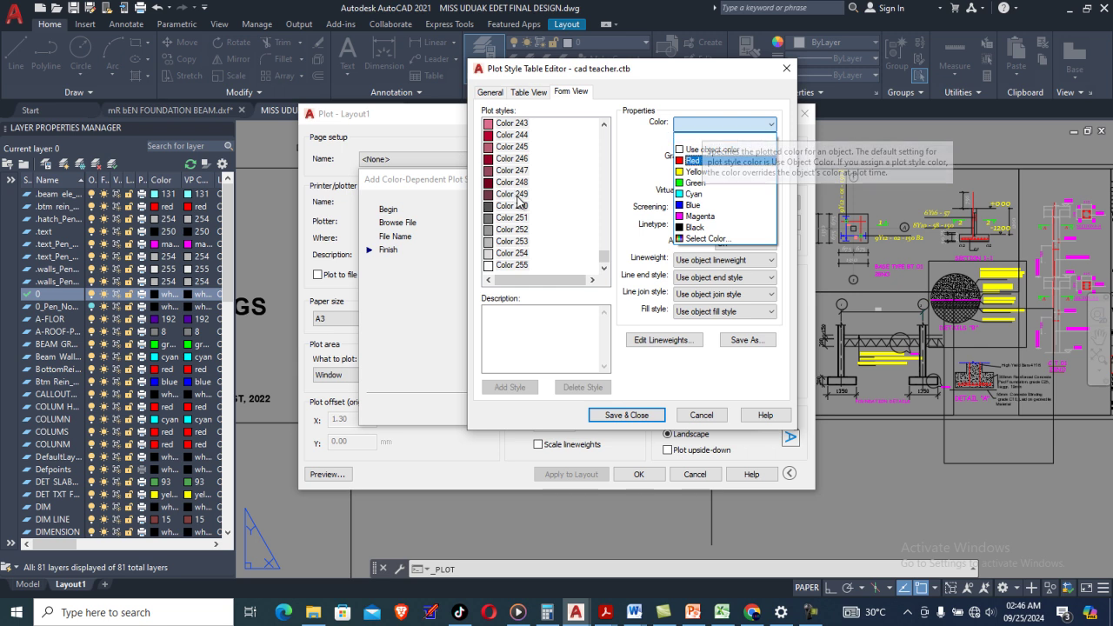
key("Up")
key("Return")
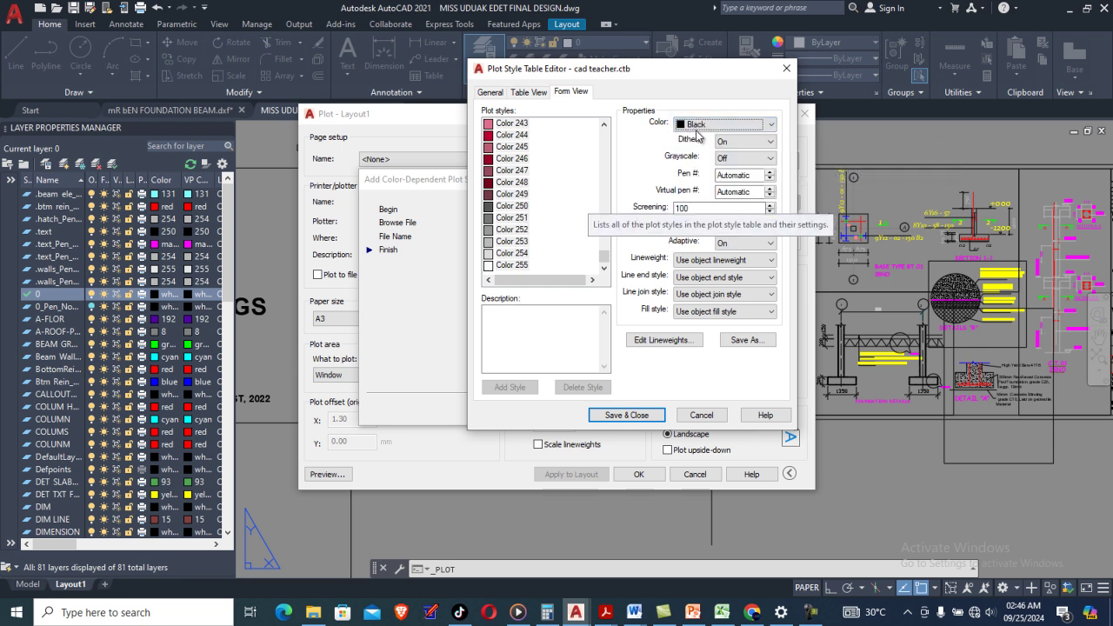
Check the plotted color assigned to individual plot styles near the end of the list, such as Color 249 and Color 252.
left_click(512, 183)
left_click(512, 193)
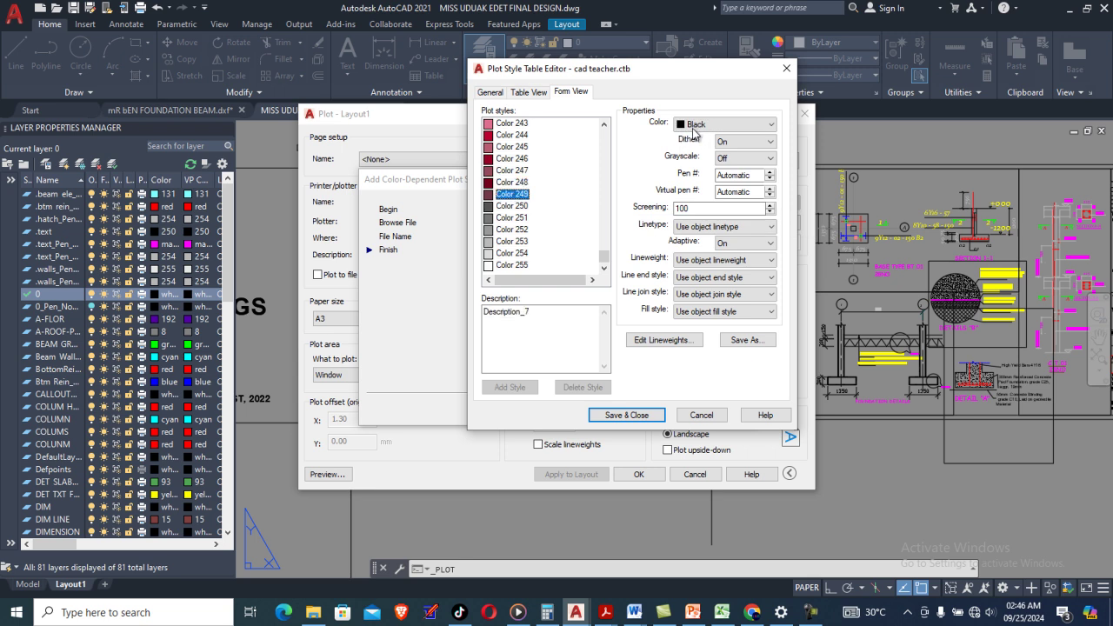
key("Down")
key("Down")
key("Down")
key("Tab")
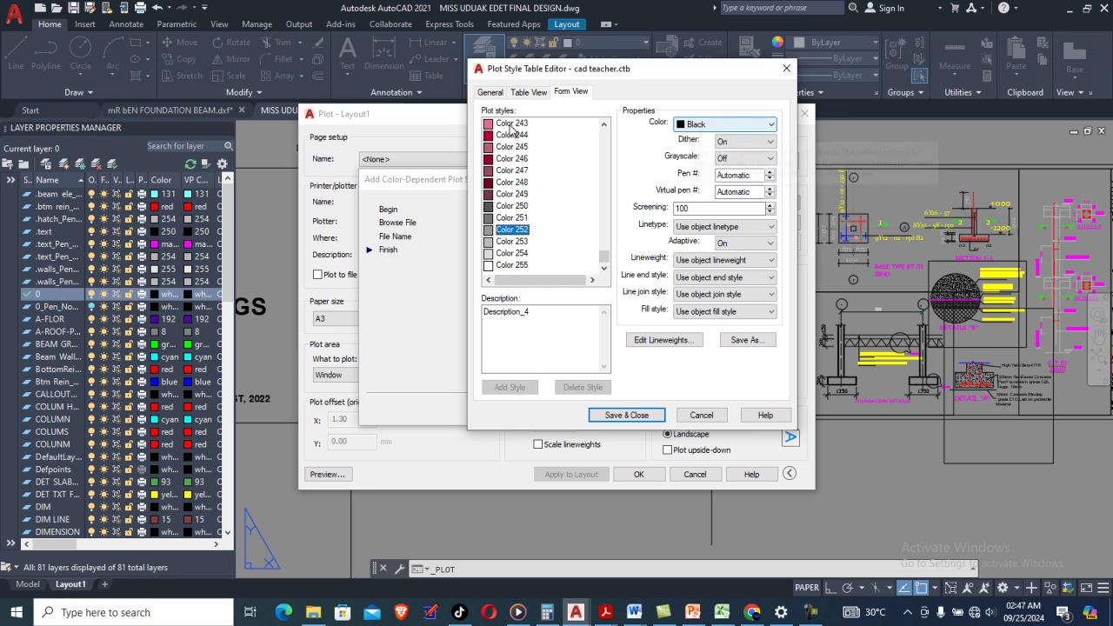
key("Up")
key("Up")
key("Up")
key("Up")
key("Up")
key("Up")
key("Up")
key("Up")
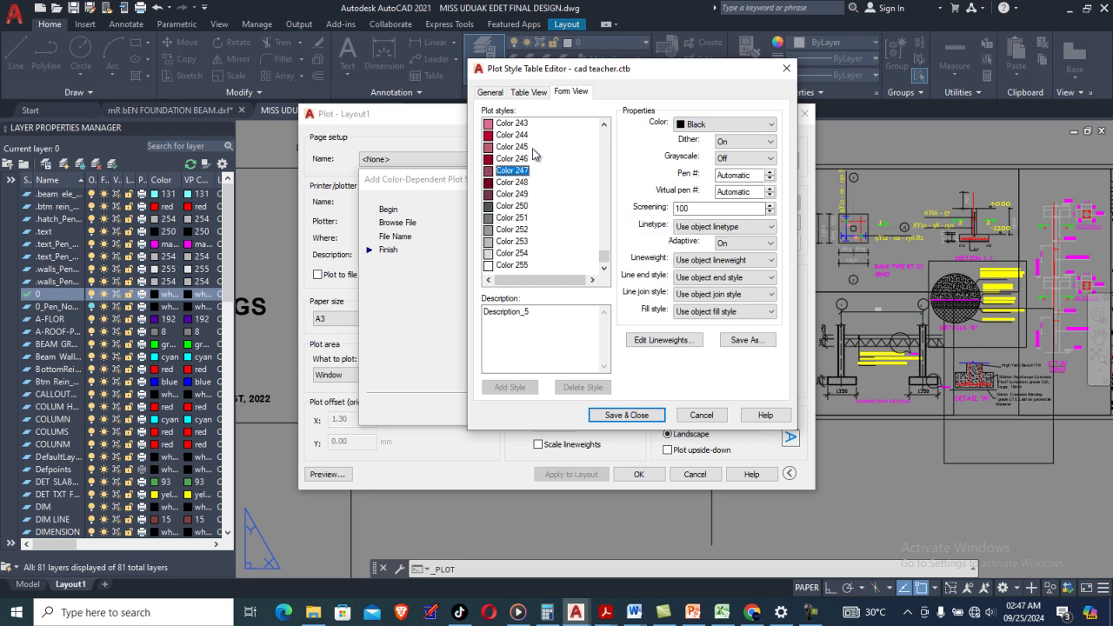
Check the plotted color assigned to the first plot styles, from Color 1 through Color 8.
scroll(510, 167, "up", 20)
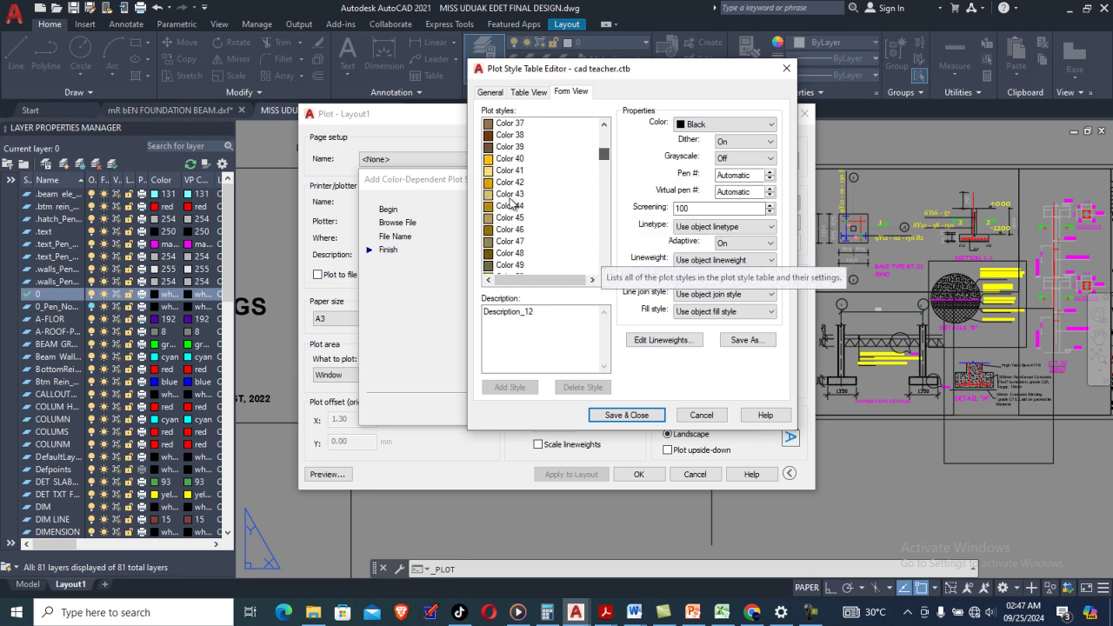
left_click(512, 148)
key("Up")
key("Up")
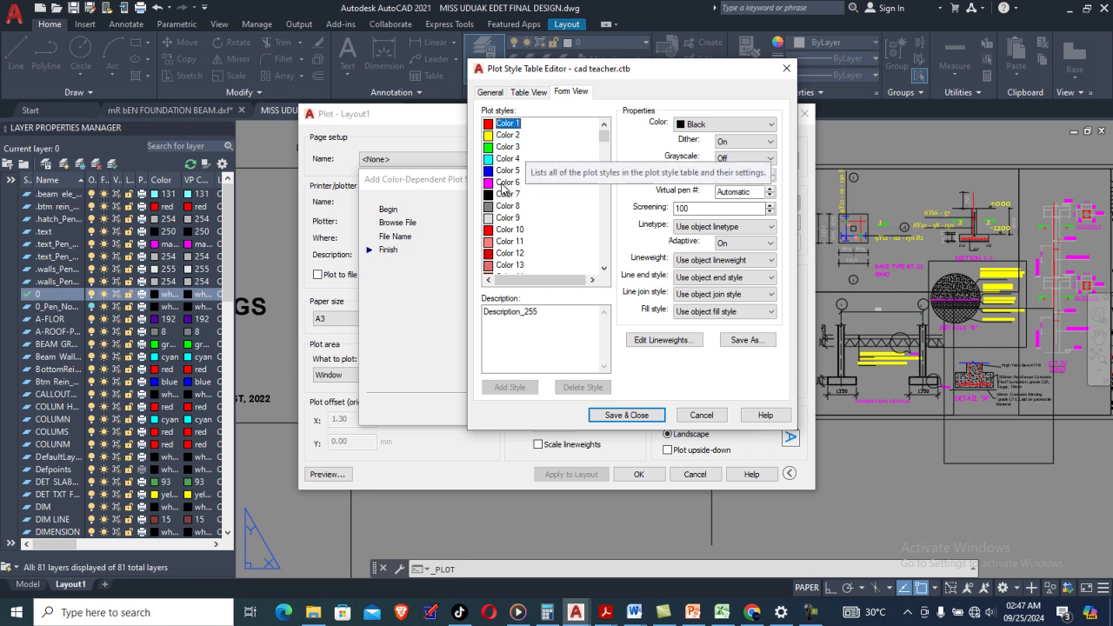
key("Down")
key("Down")
key("Down")
key("Down")
key("Down")
key("Down")
key("Down")
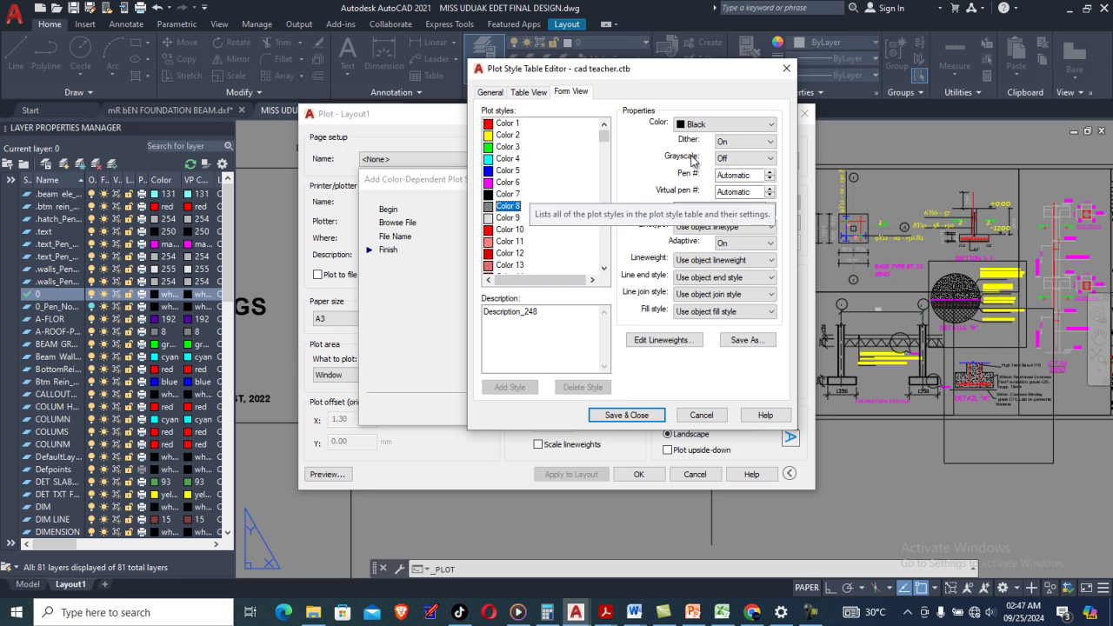
Set the linetype of the Color 5 plot style to Solid.
key("Up")
key("Up")
key("Up")
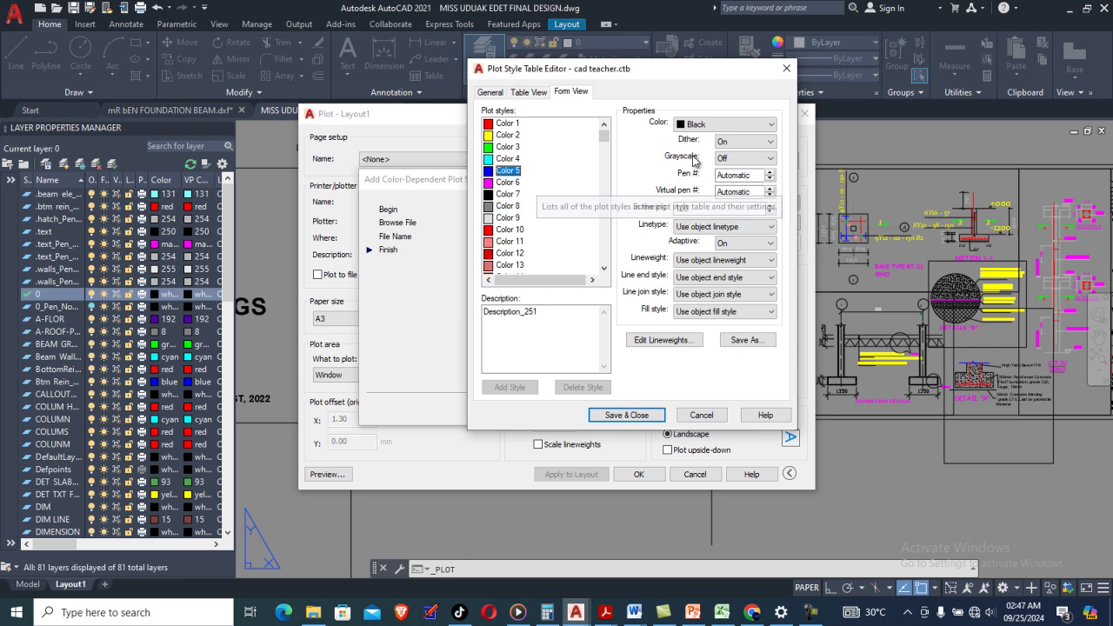
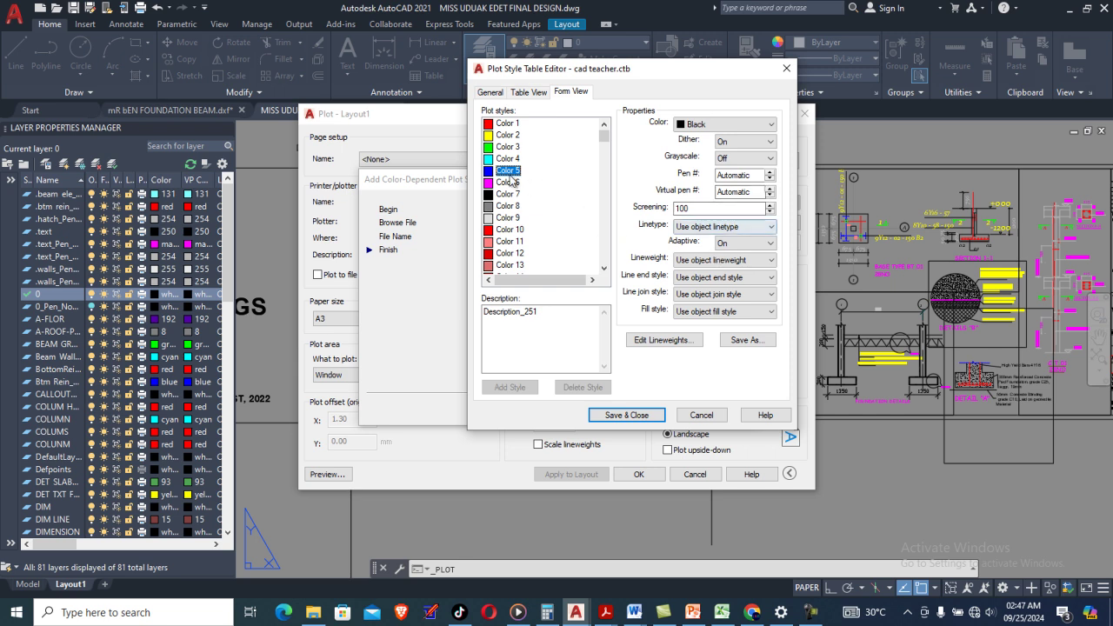
key("alt+Down")
key("Down")
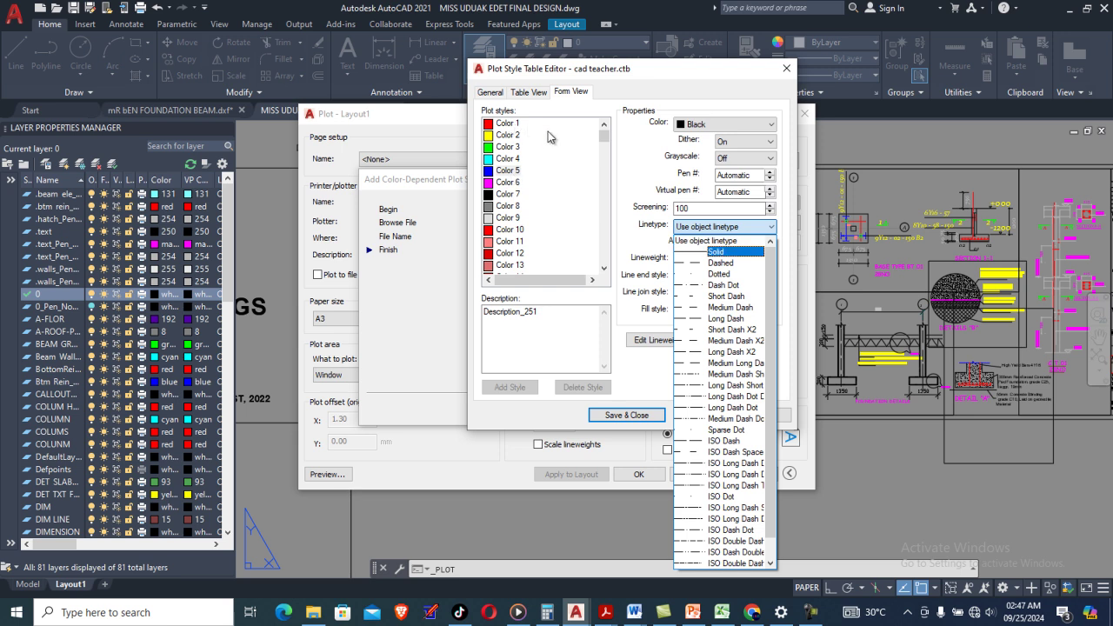
left_click(701, 252)
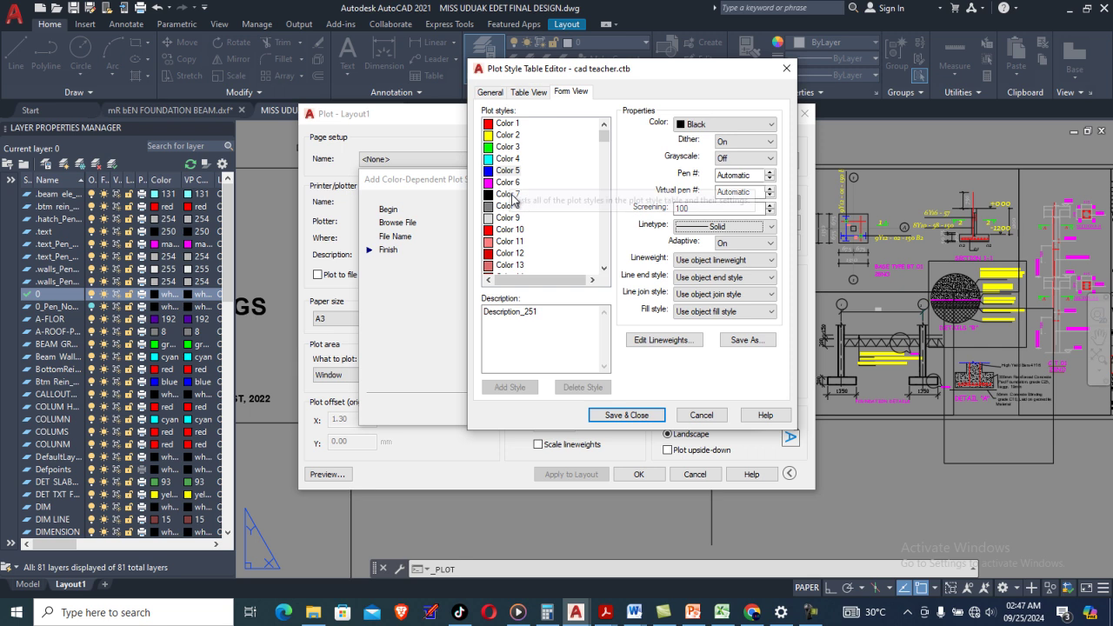
Set the linetype of the Color 1 and Color 7 plot styles to Solid.
left_click(508, 123)
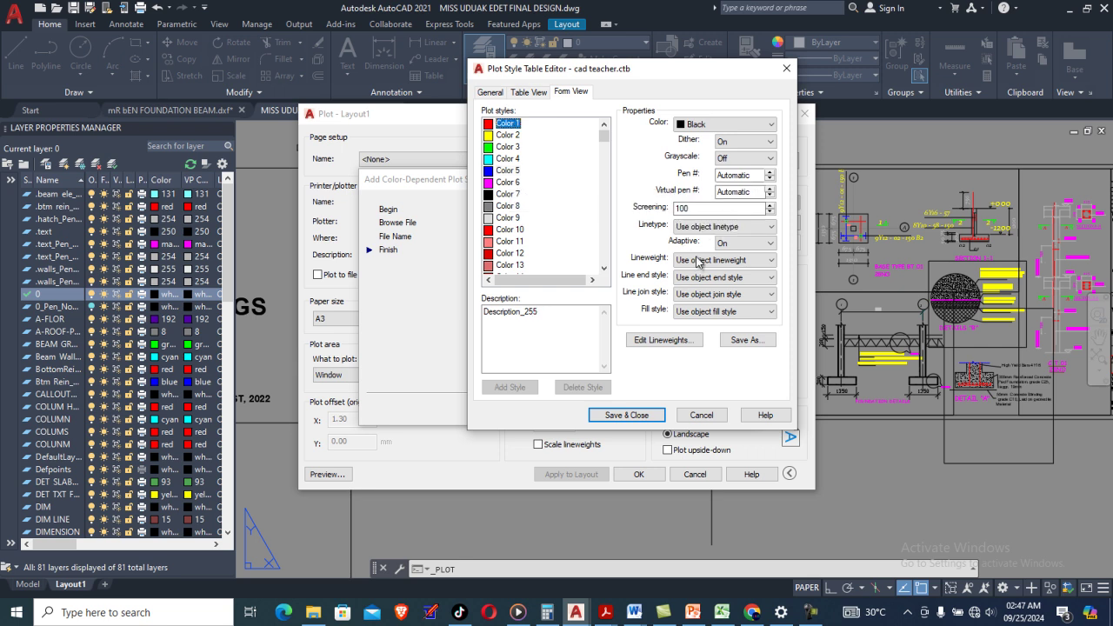
left_click(724, 227)
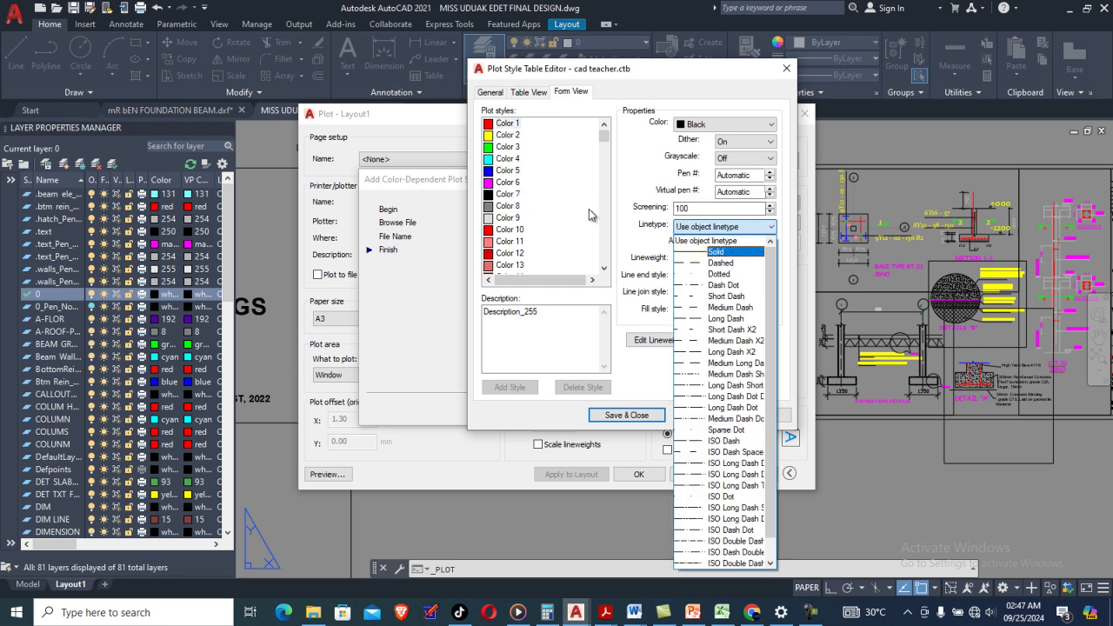
key("Return")
left_click(512, 194)
left_click(723, 227)
key("Up")
key("Up")
key("Return")
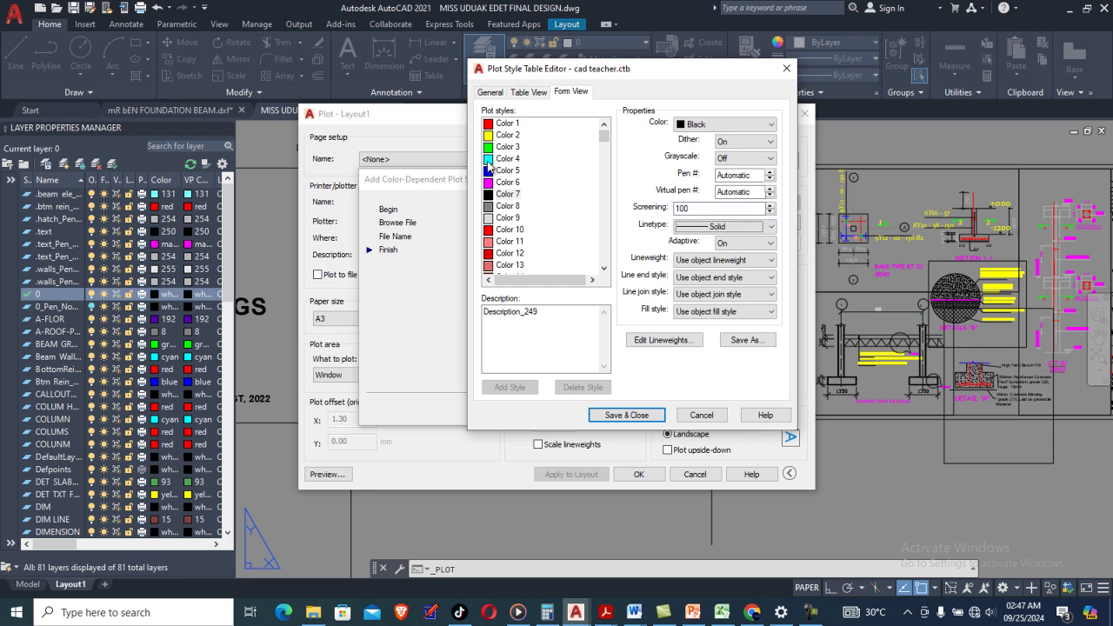
Set the linetype of the Color 4 plot style to Solid, and save and finish the new plot style table.
left_click(501, 160)
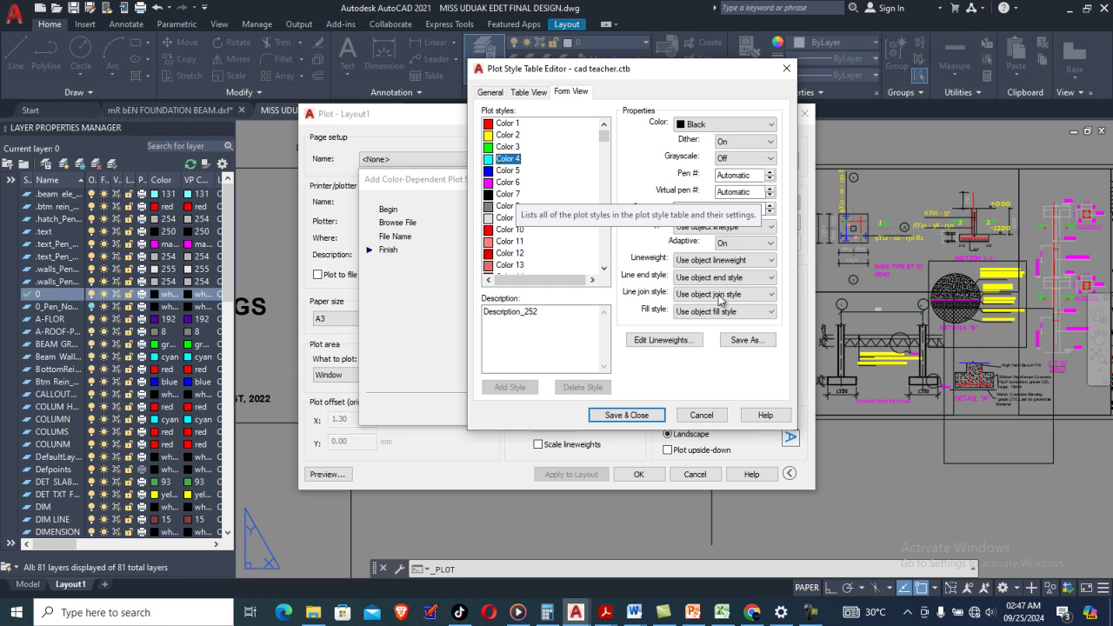
left_click(708, 227)
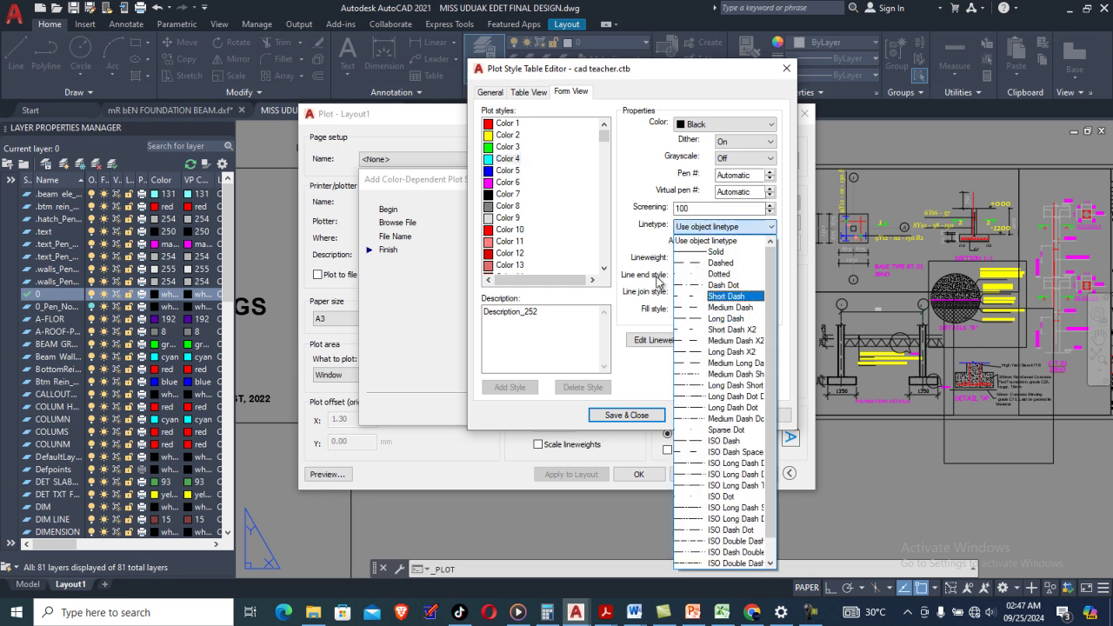
key("Up")
key("Up")
key("Up")
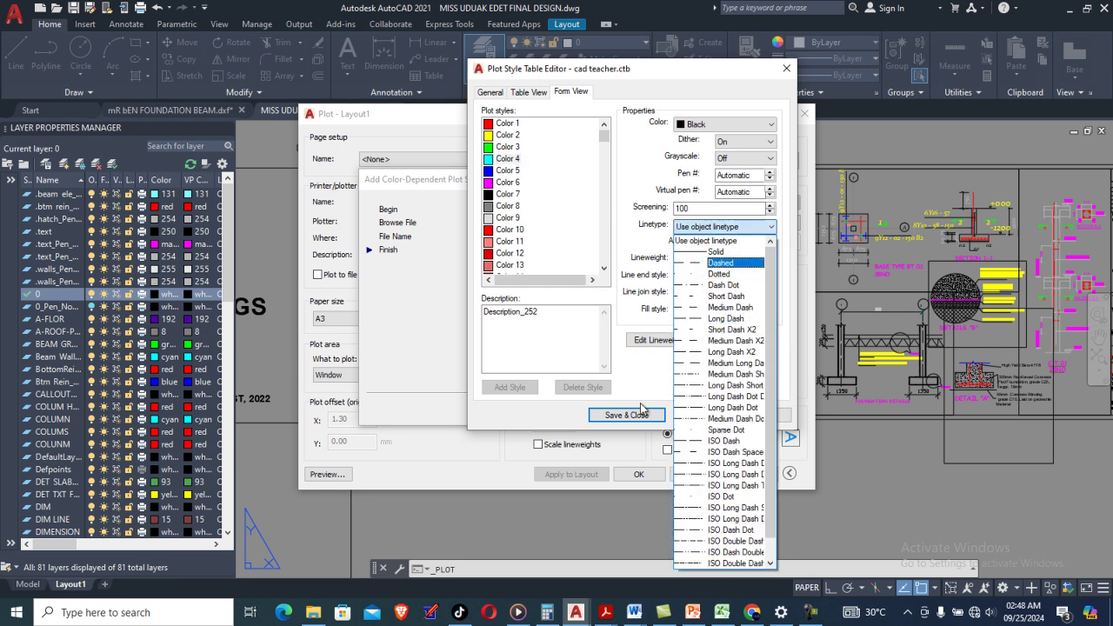
key("Up")
left_click(612, 90)
left_click(713, 227)
key("Up")
key("Up")
key("Up")
key("Return")
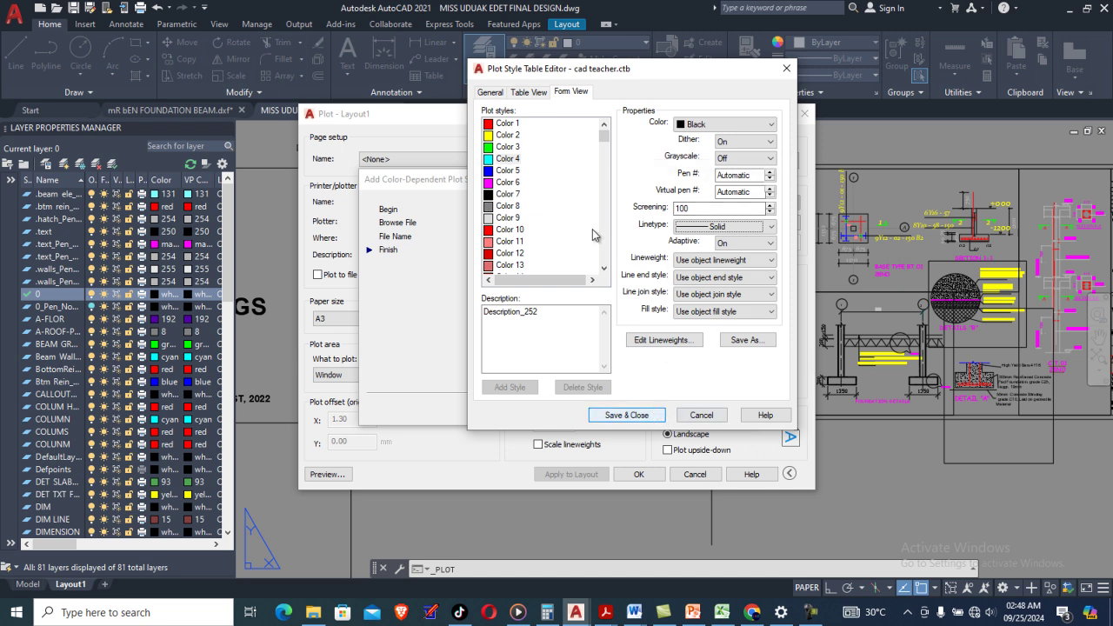
key("Return")
key("Return")
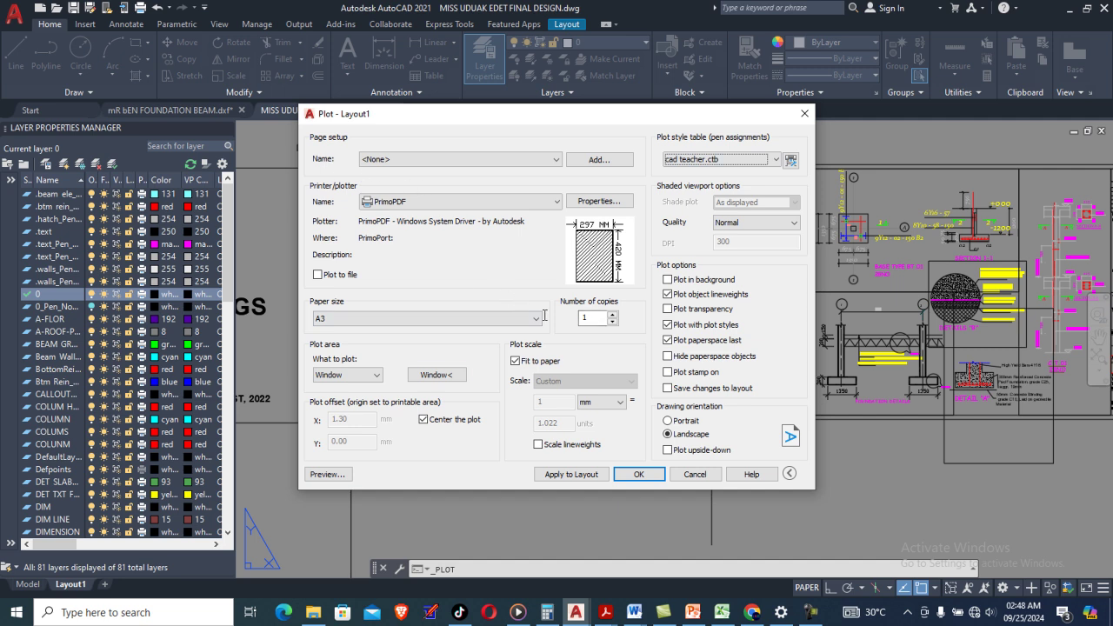
Define the plot window from corner to corner of the foundation layout sheet STR-01.
left_click(437, 374)
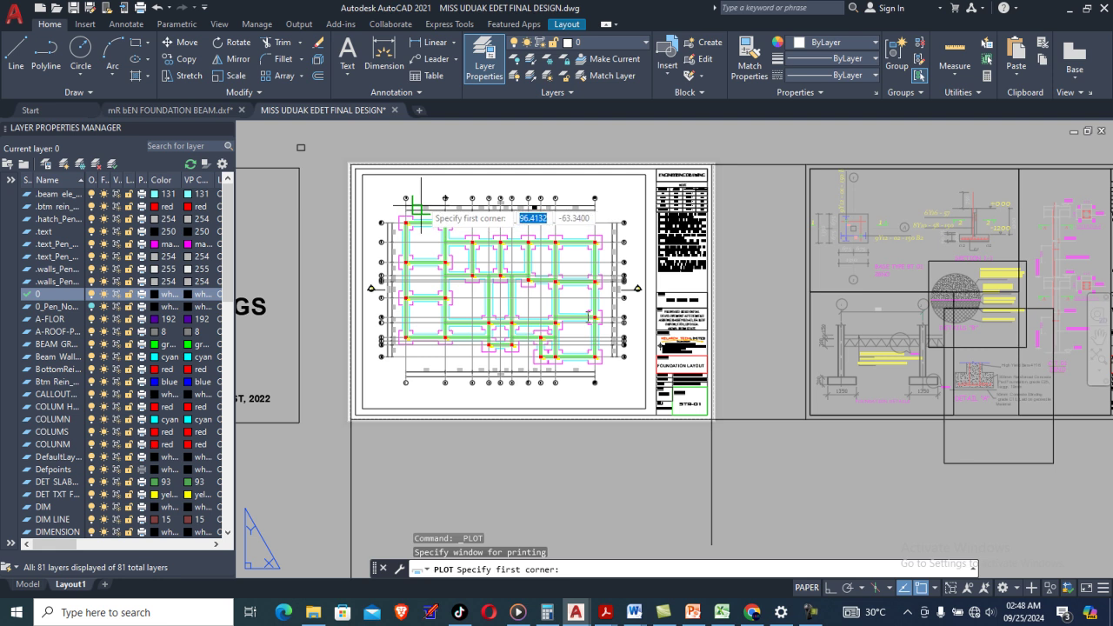
scroll(301, 147, "up", 6)
left_click(318, 148)
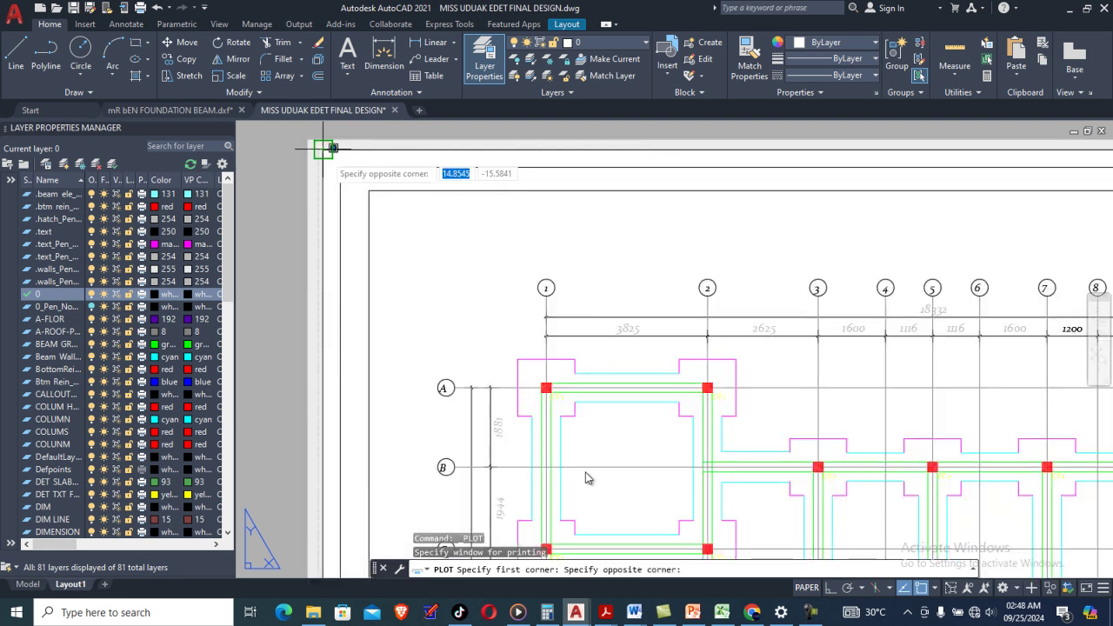
scroll(587, 481, "down", 6)
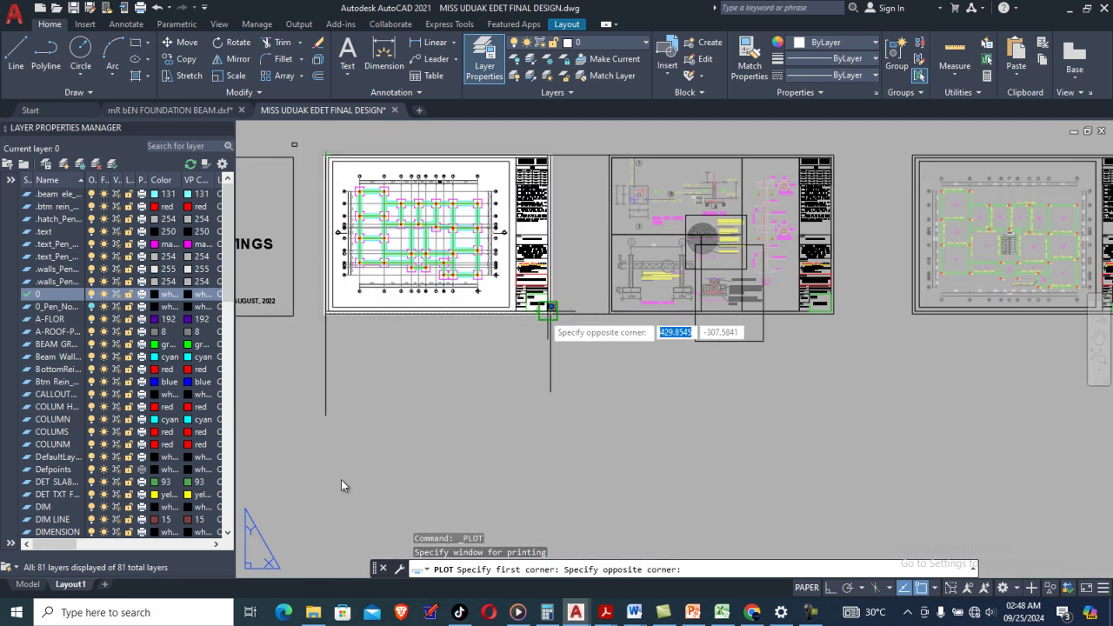
scroll(344, 481, "up", 3)
scroll(545, 313, "up", 3)
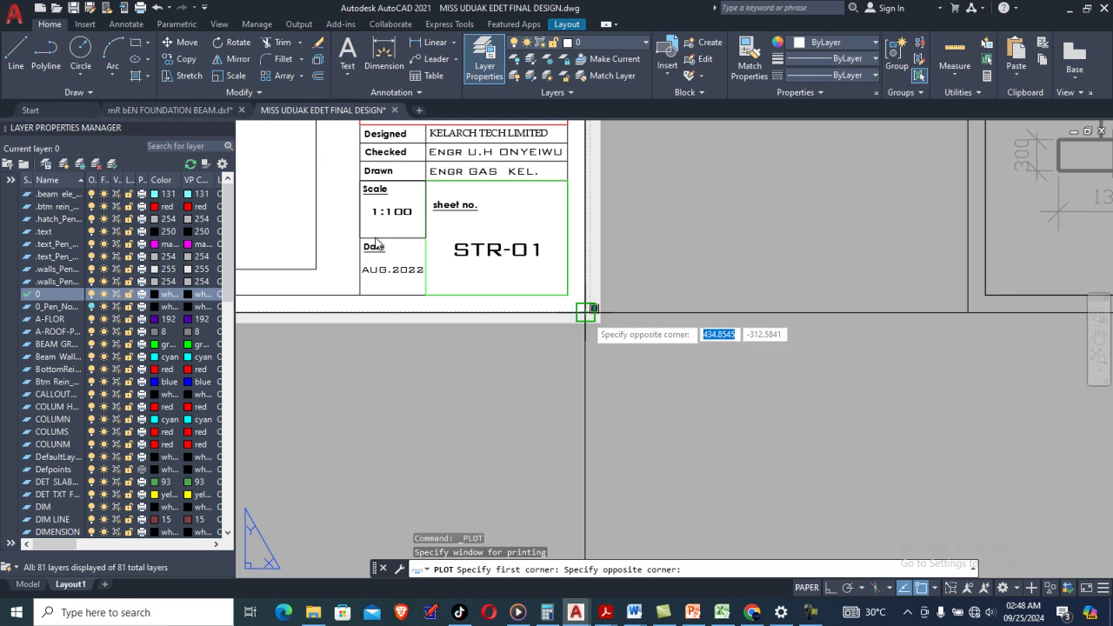
left_click(585, 312)
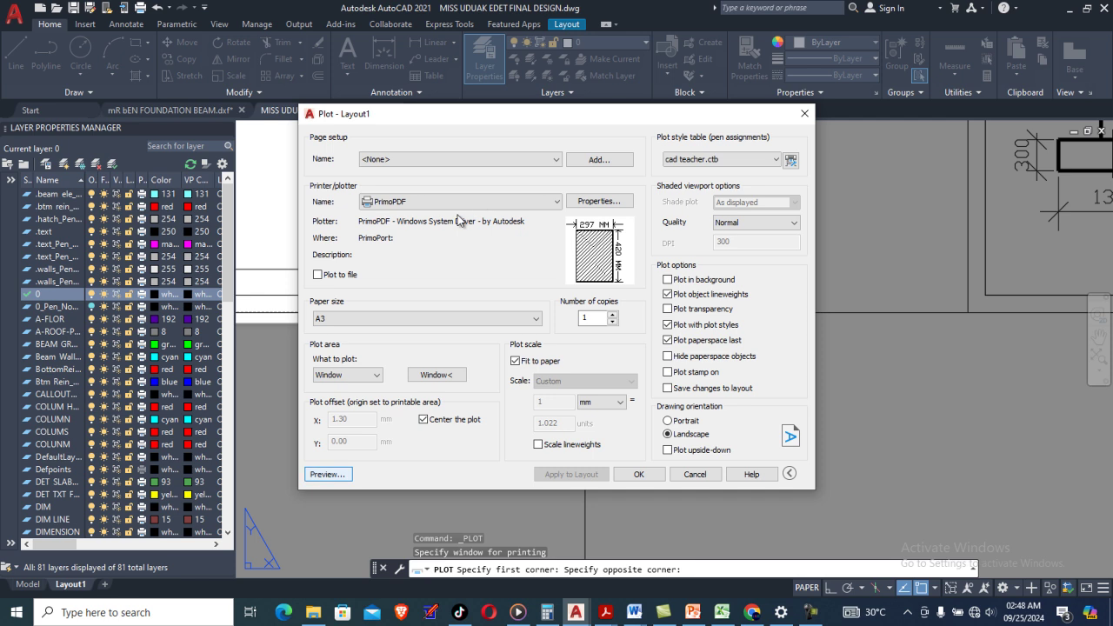
Preview the plot and examine the linework of the footings, beams and columns around grids 4 and 6 of the foundation layout.
key("Return")
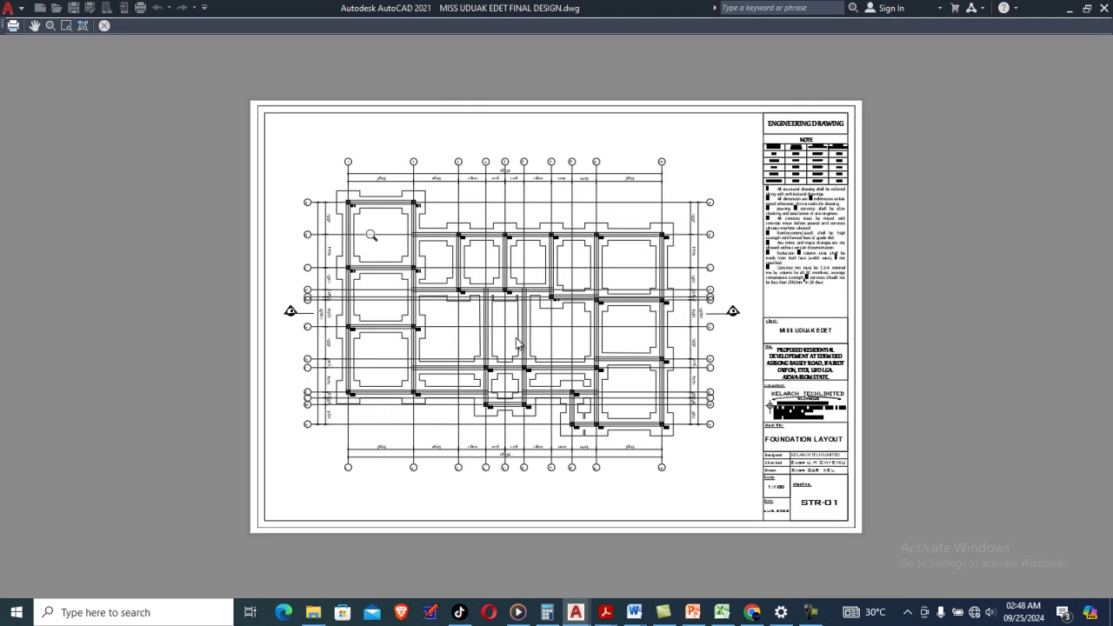
scroll(372, 237, "up", 6)
scroll(429, 175, "down", 2)
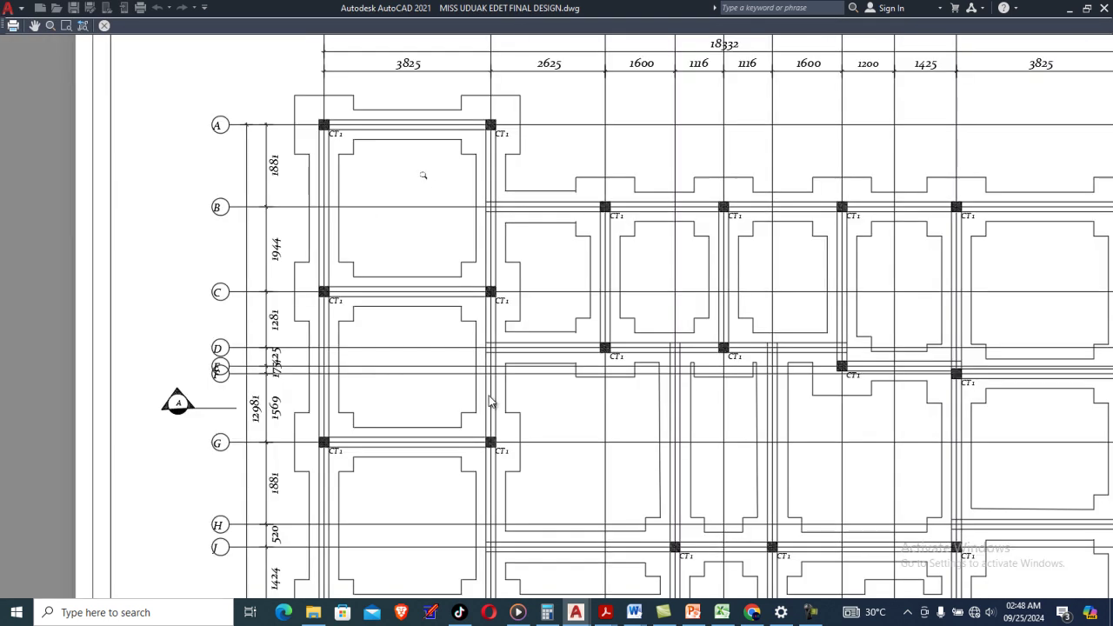
scroll(657, 299, "down", 3)
left_click_drag(489, 181, 514, 144)
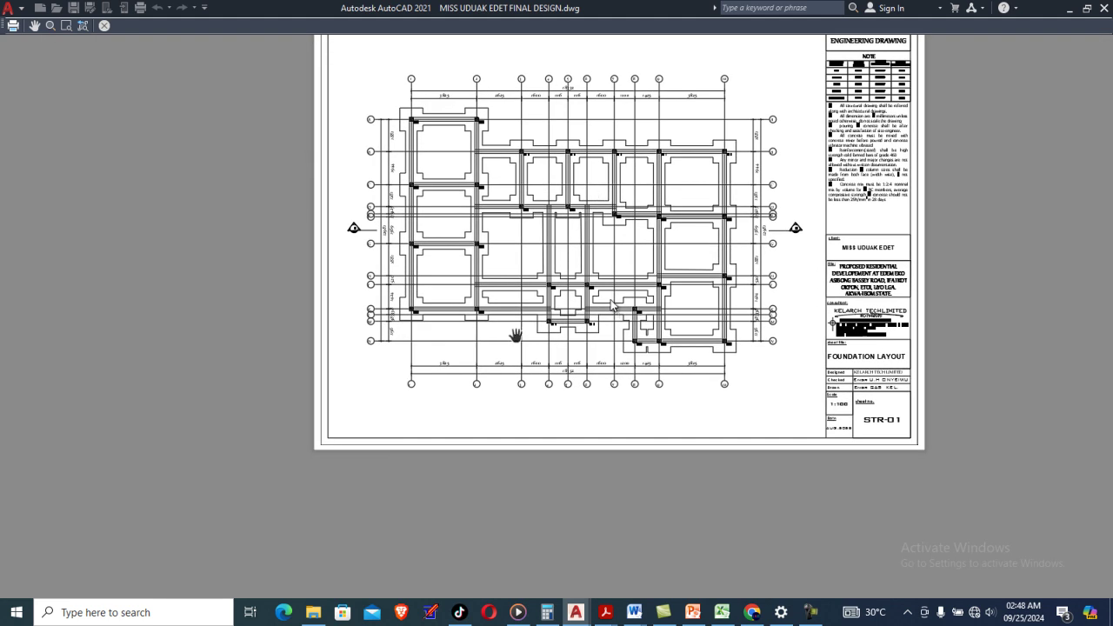
scroll(518, 328, "up", 4)
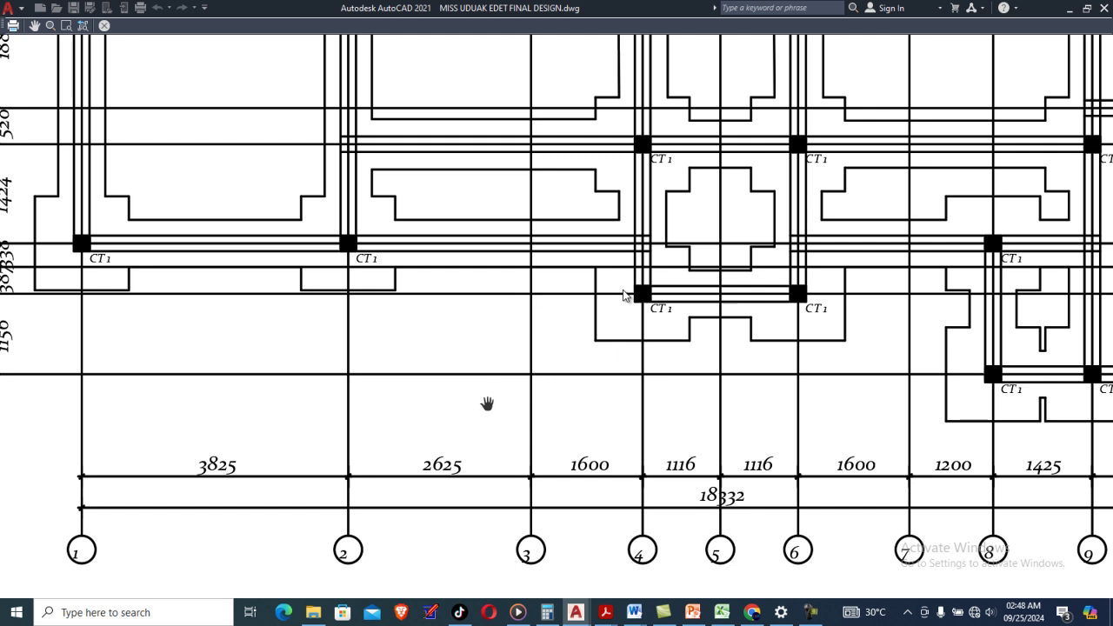
scroll(652, 296, "up", 3)
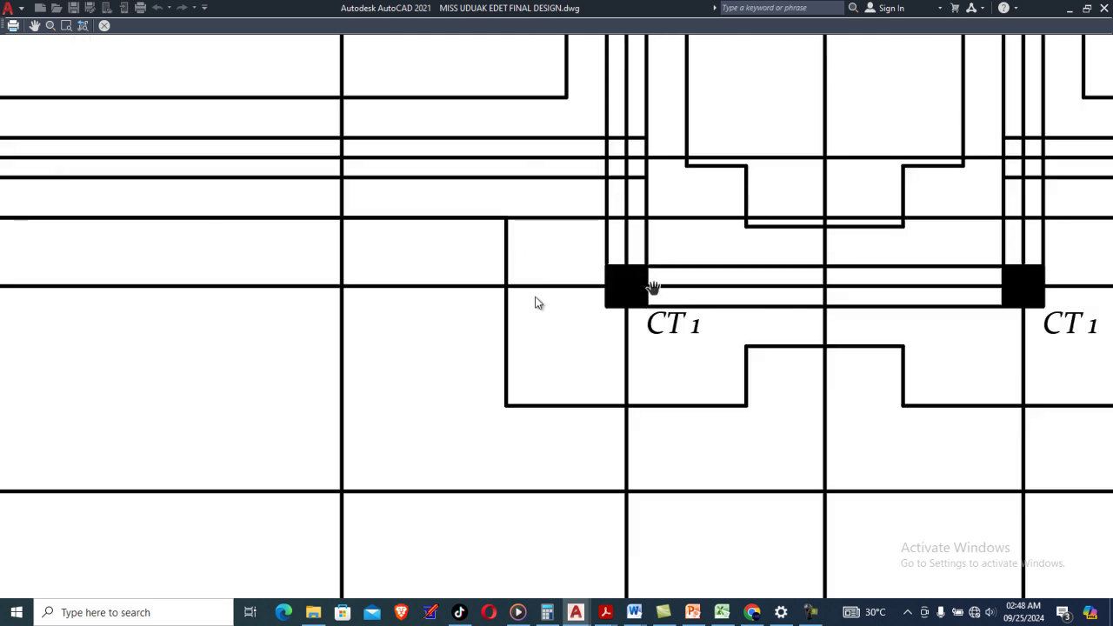
scroll(621, 301, "down", 2)
scroll(612, 299, "down", 3)
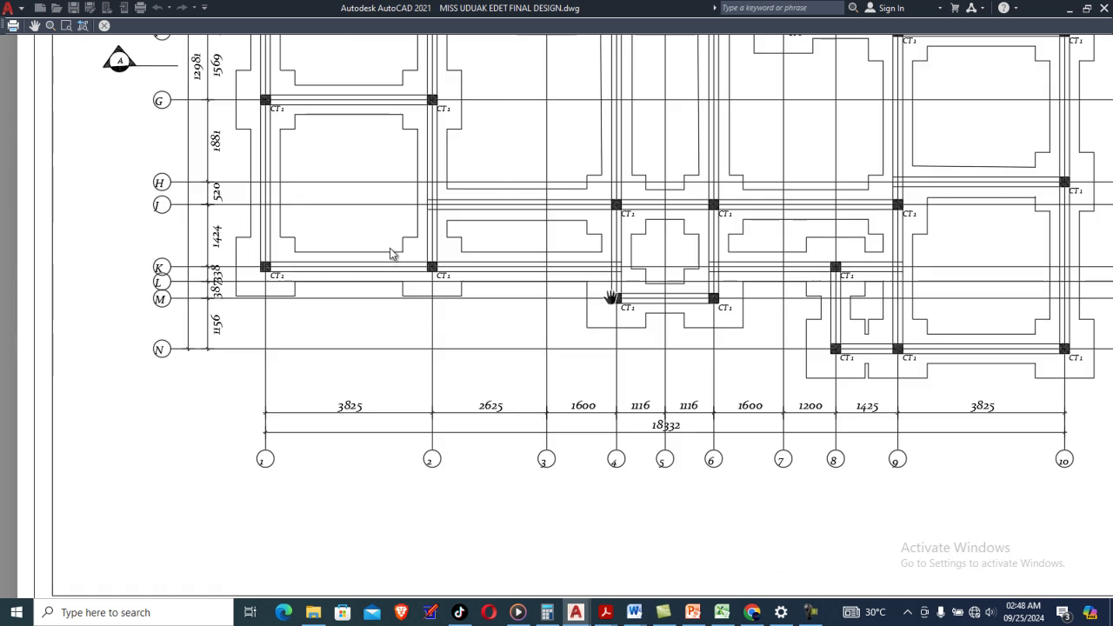
Examine the footing outlines between grids A and N in the plot preview, and exit the preview.
middle_click_drag(661, 265, 623, 357)
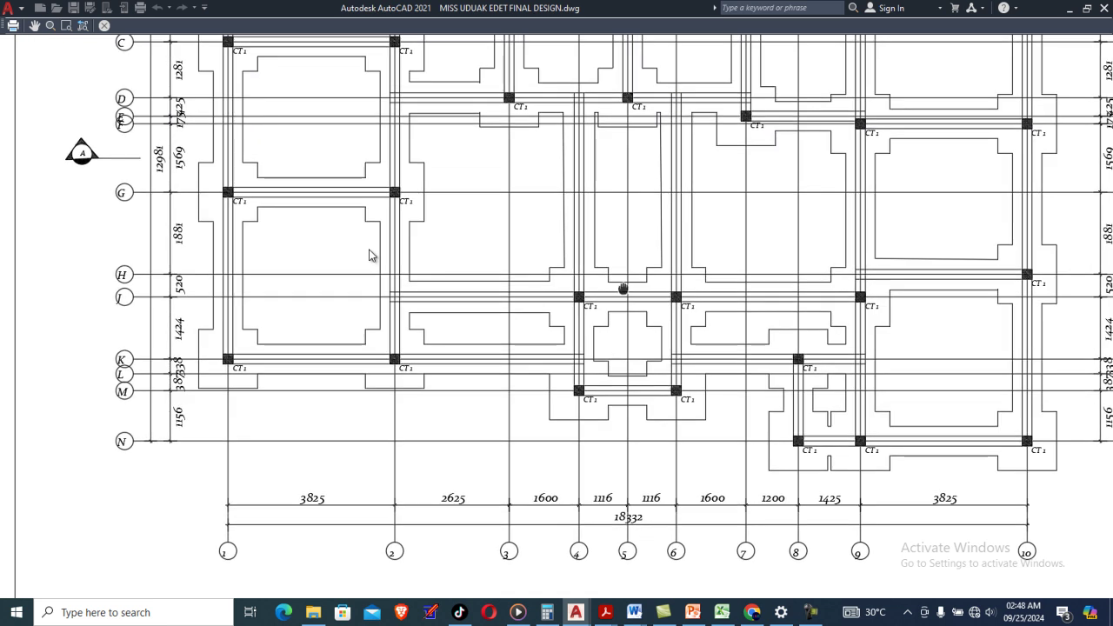
middle_click_drag(624, 288, 690, 353)
left_click_drag(522, 236, 527, 301)
scroll(527, 300, "down", 2)
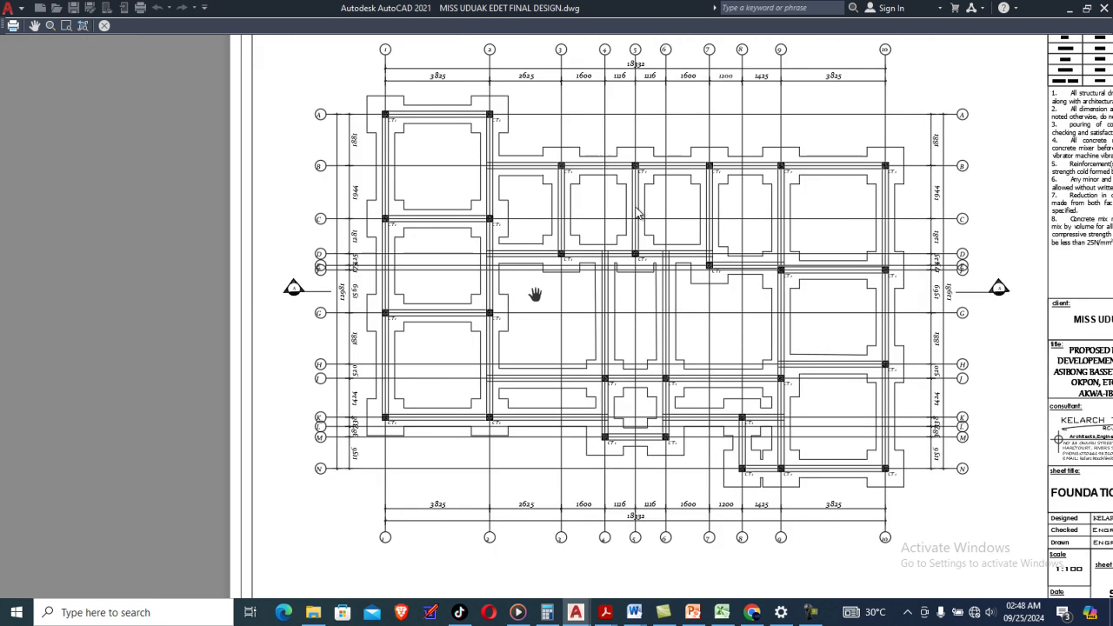
scroll(400, 264, "up", 3)
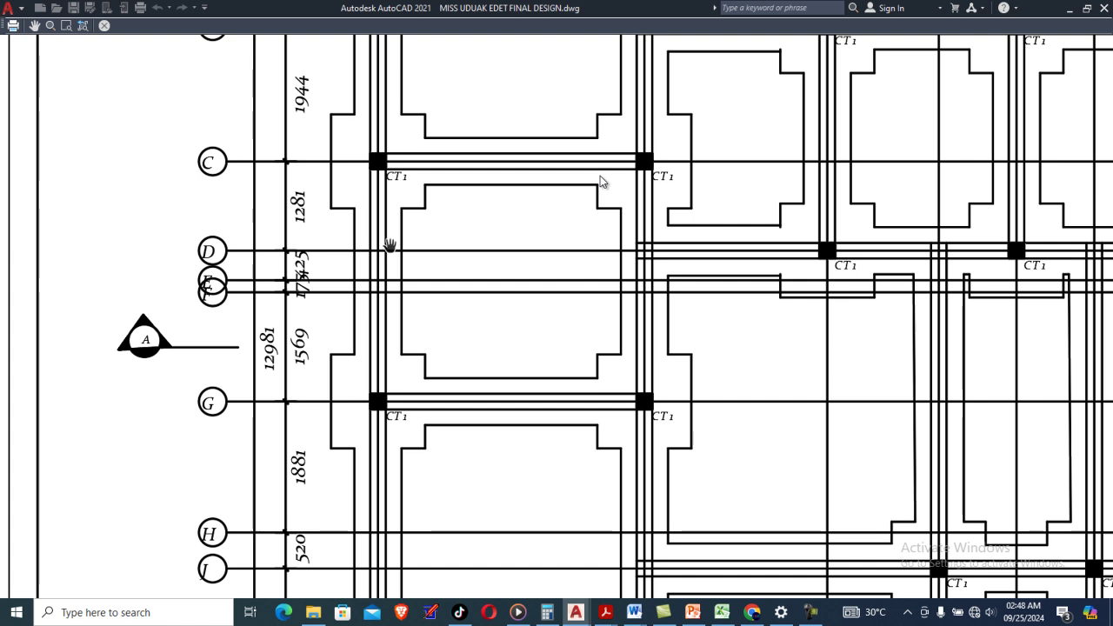
scroll(388, 249, "down", 2)
scroll(391, 235, "down", 4)
scroll(368, 249, "up", 4)
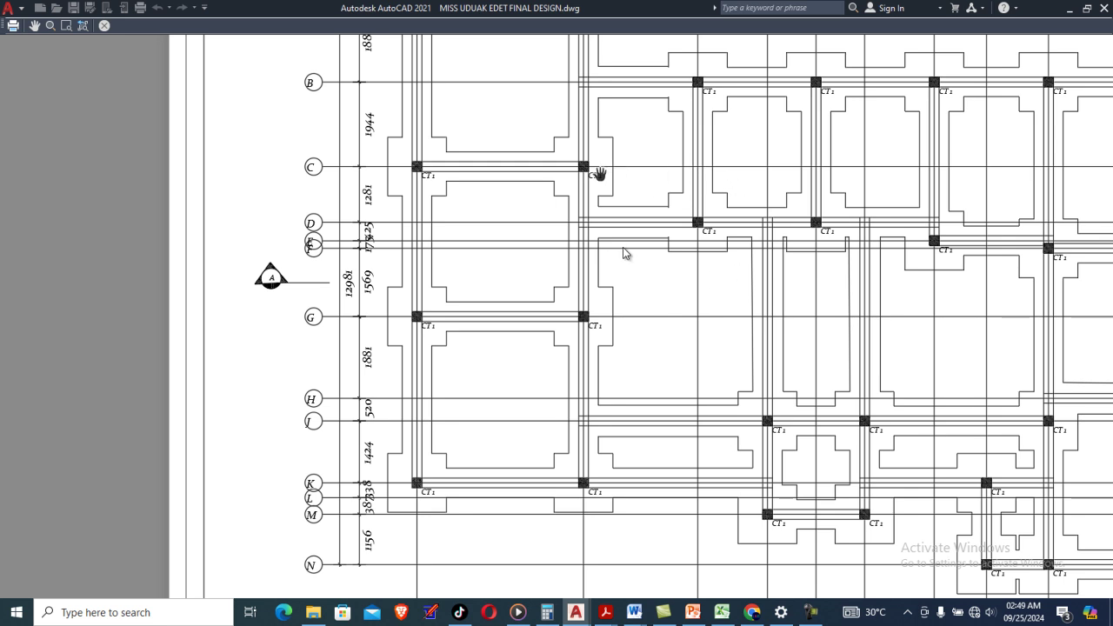
middle_click_drag(614, 175, 565, 280)
middle_click_drag(603, 203, 603, 228)
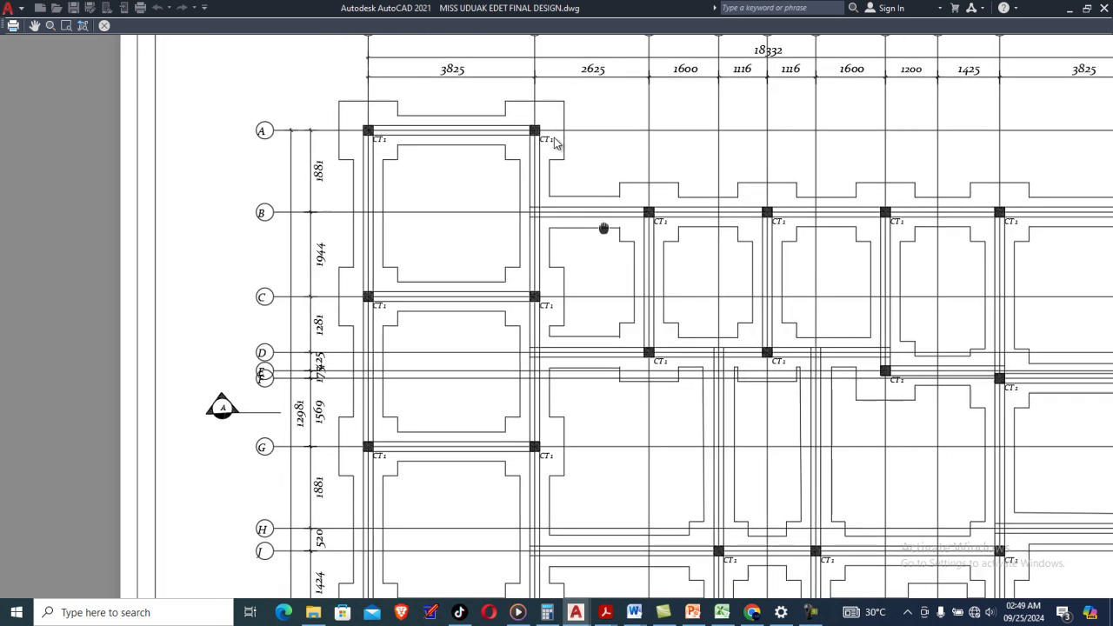
scroll(592, 200, "up", 2)
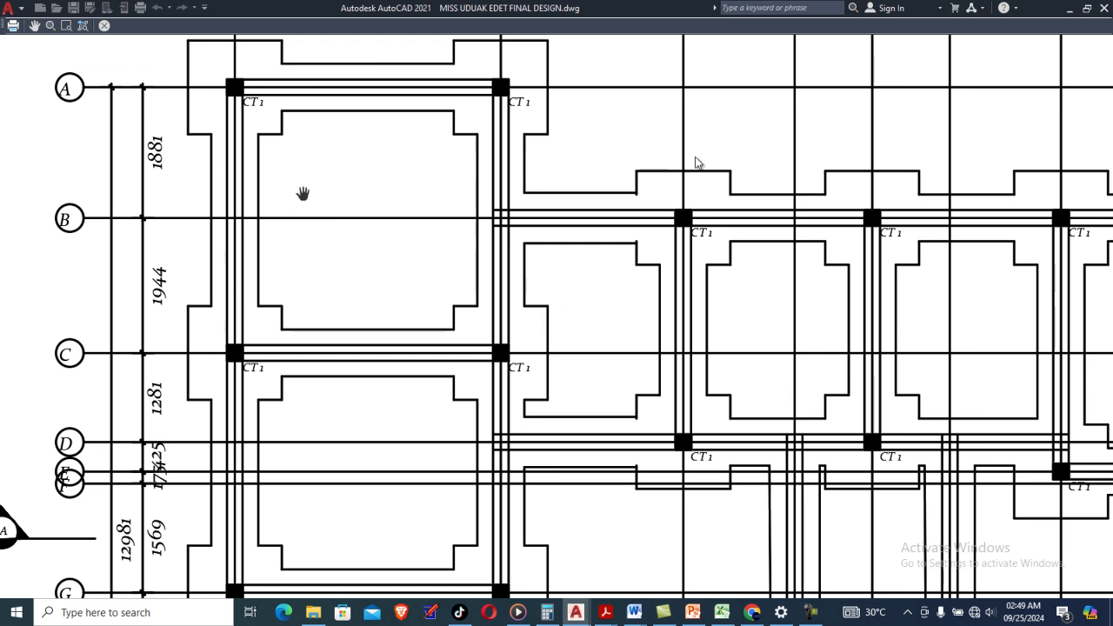
scroll(318, 189, "down", 4)
scroll(513, 197, "up", 1)
scroll(532, 209, "up", 5)
scroll(539, 156, "up", 2)
scroll(539, 157, "down", 7)
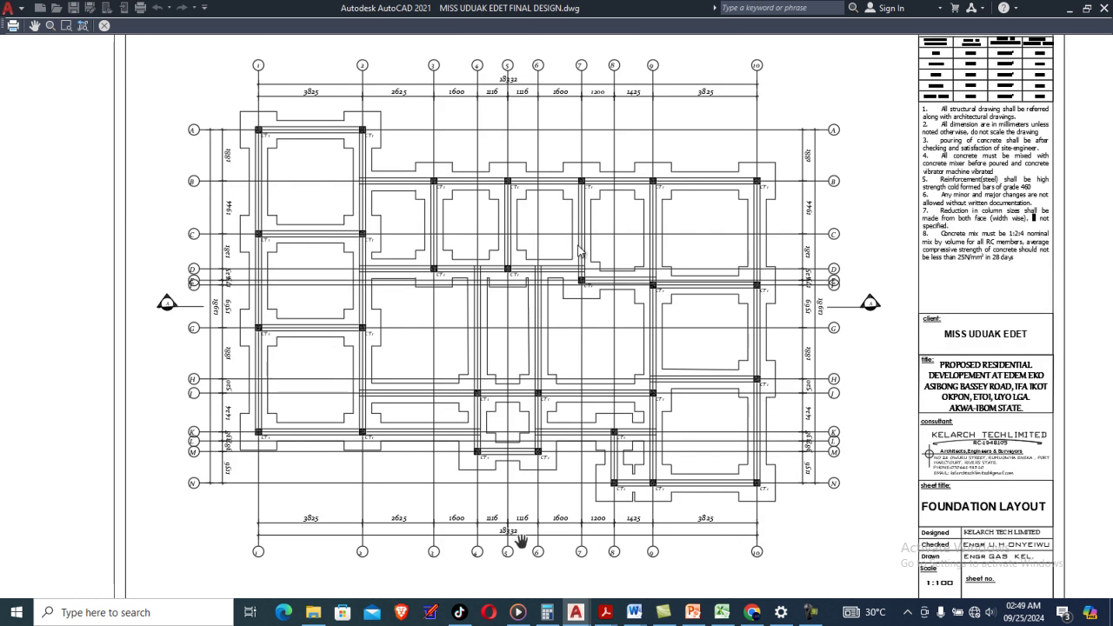
left_click_drag(252, 375, 342, 363)
right_click(522, 233)
left_click(539, 242)
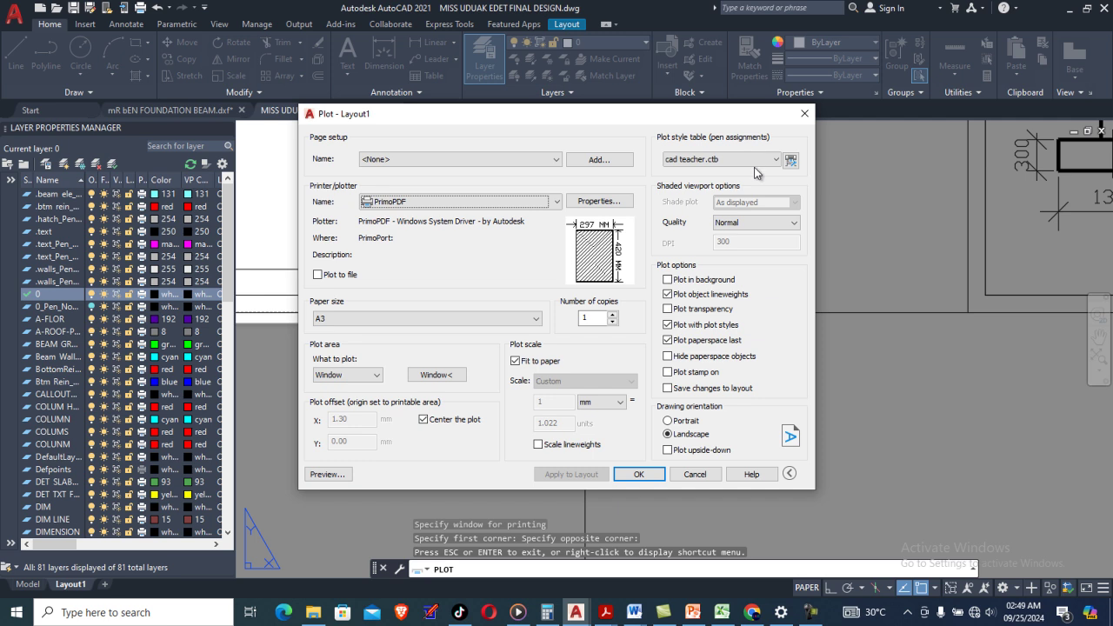
Set the linetype of the Color 4 plot style in cad teacher.ctb to Dashed and save the table.
left_click(675, 161)
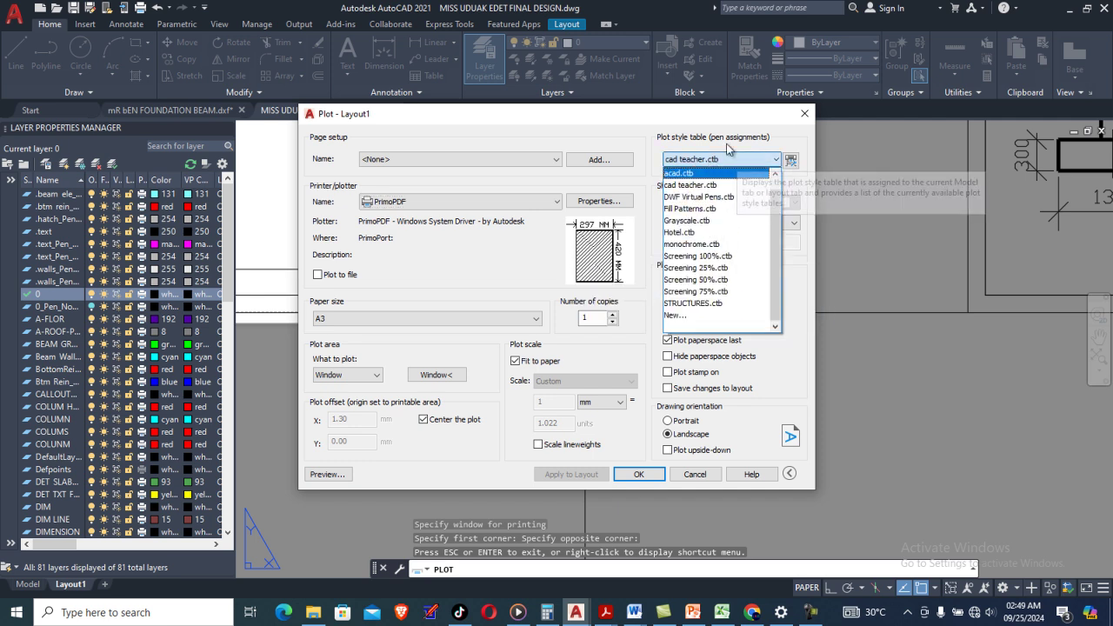
left_click(724, 158)
left_click(792, 161)
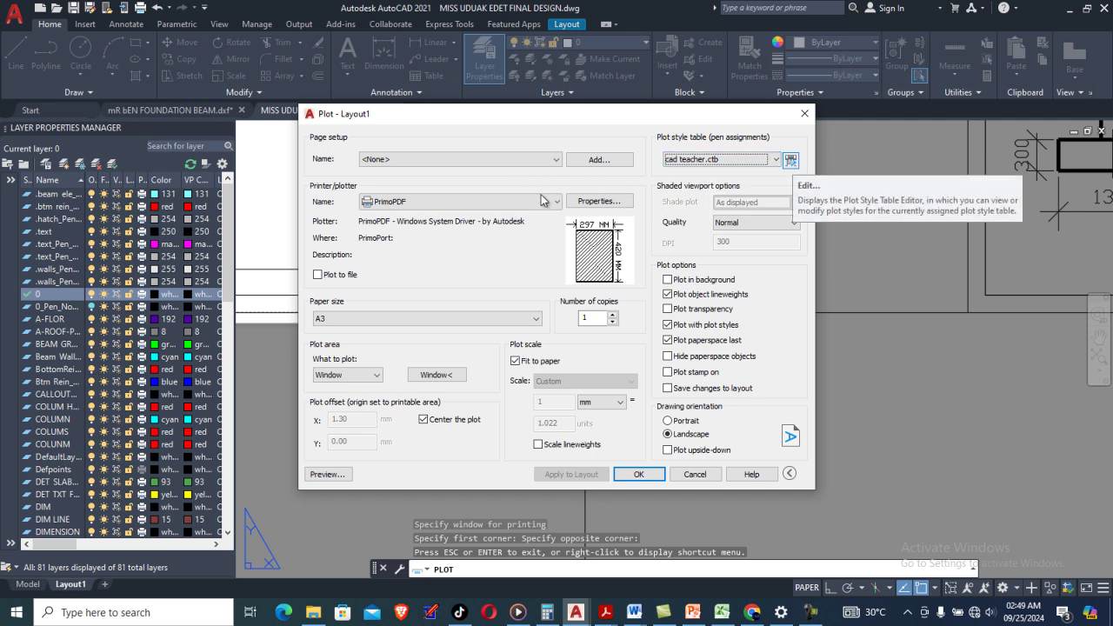
key("Return")
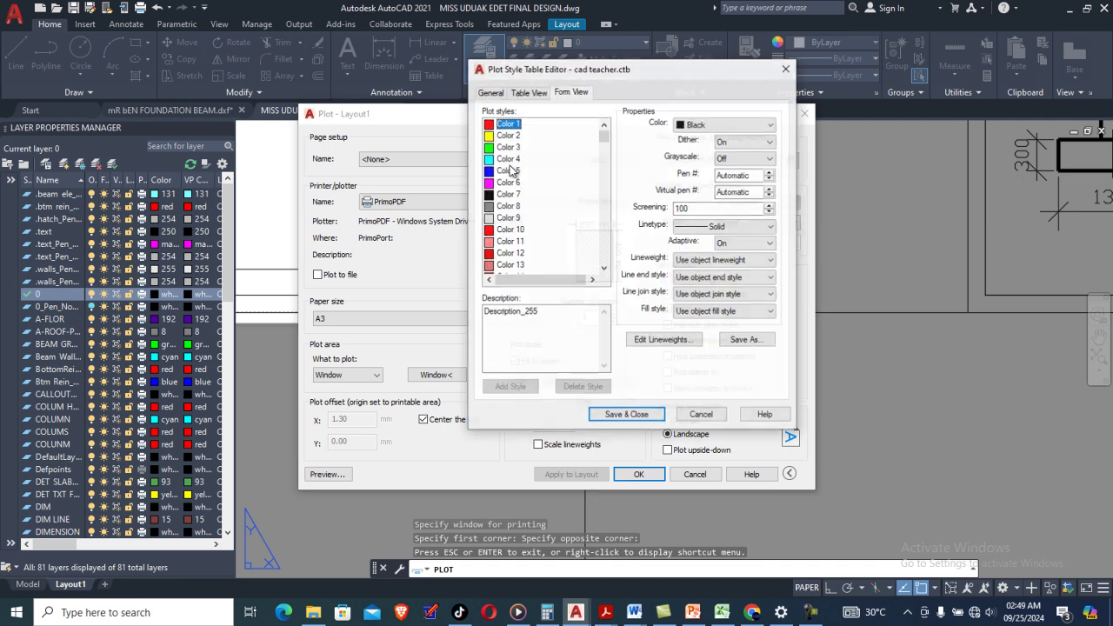
left_click(517, 163)
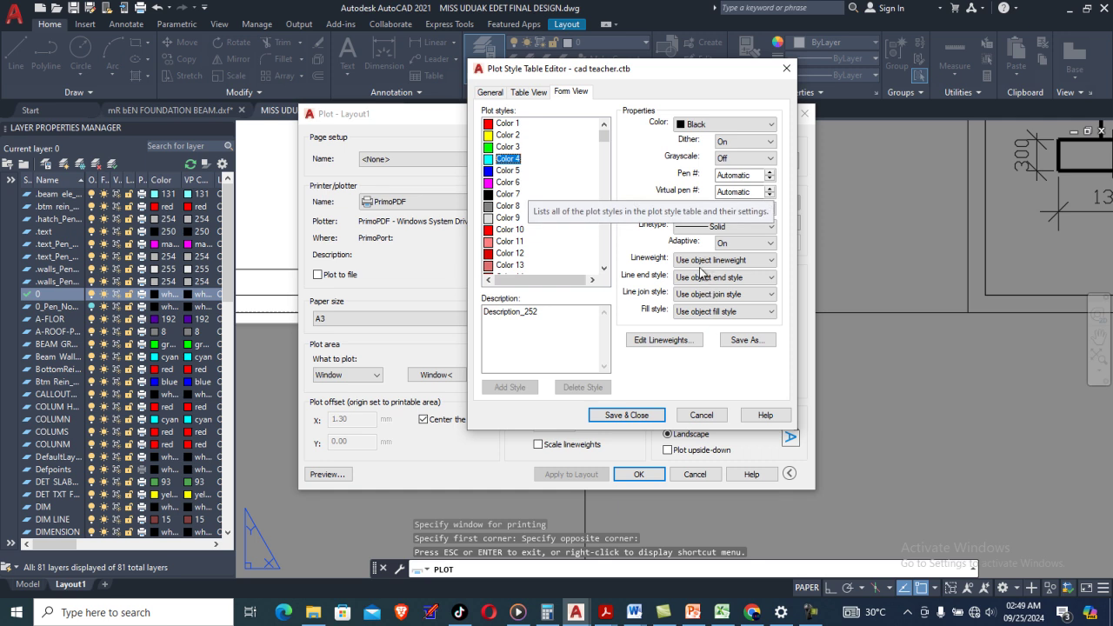
left_click(722, 226)
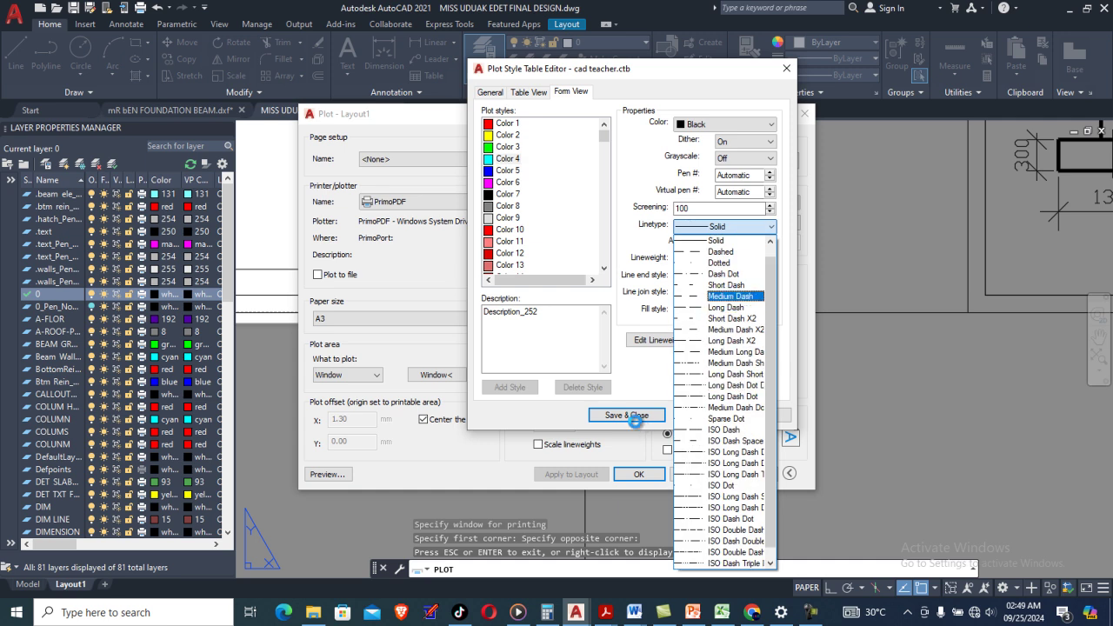
key("Up")
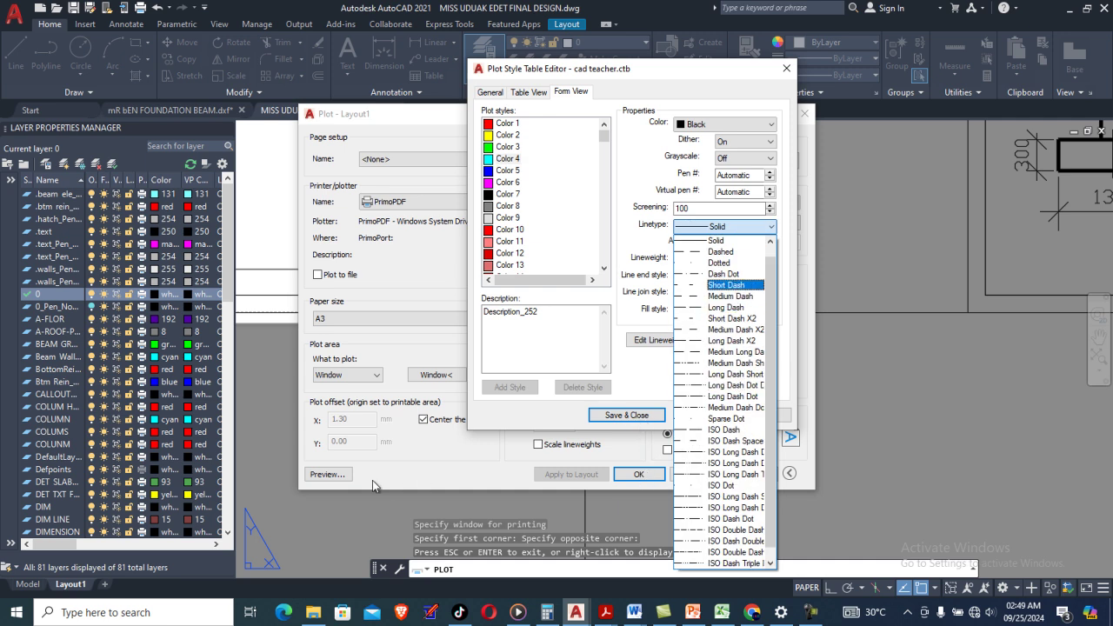
key("Up")
key("Up")
key("Up")
key("Return")
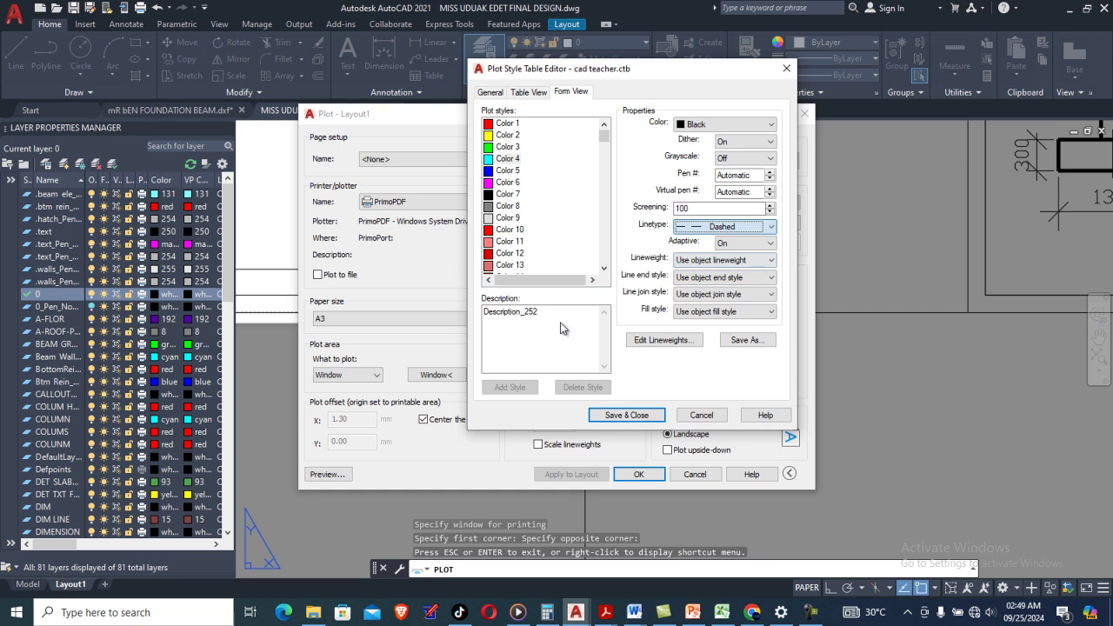
key("Return")
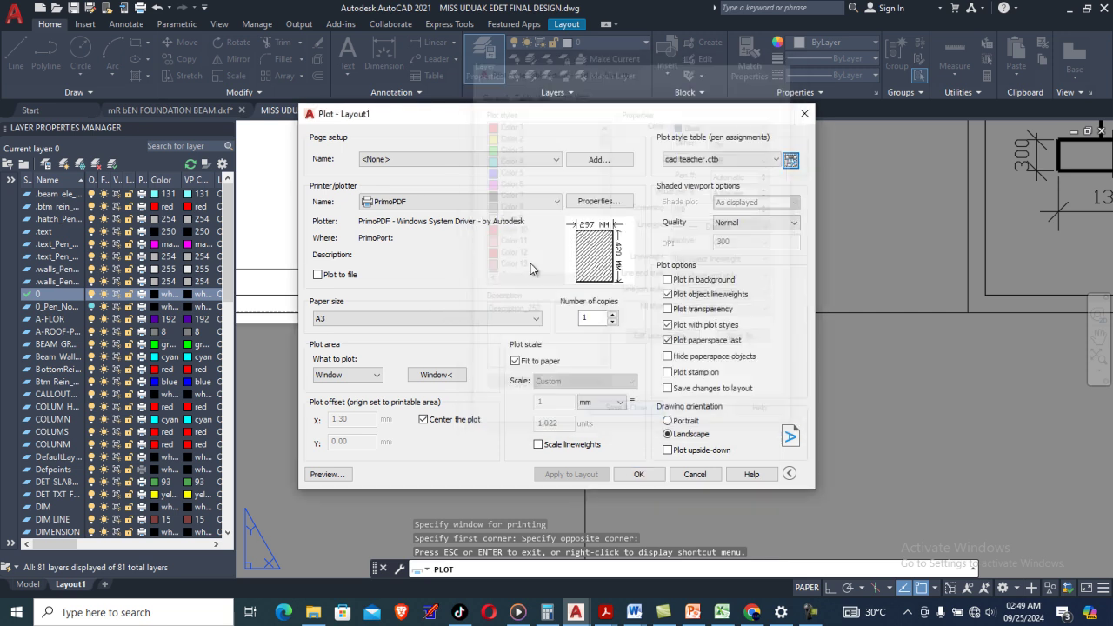
Preview the plot again and examine the linetype of the footing outlines around grids C to G.
left_click(328, 474)
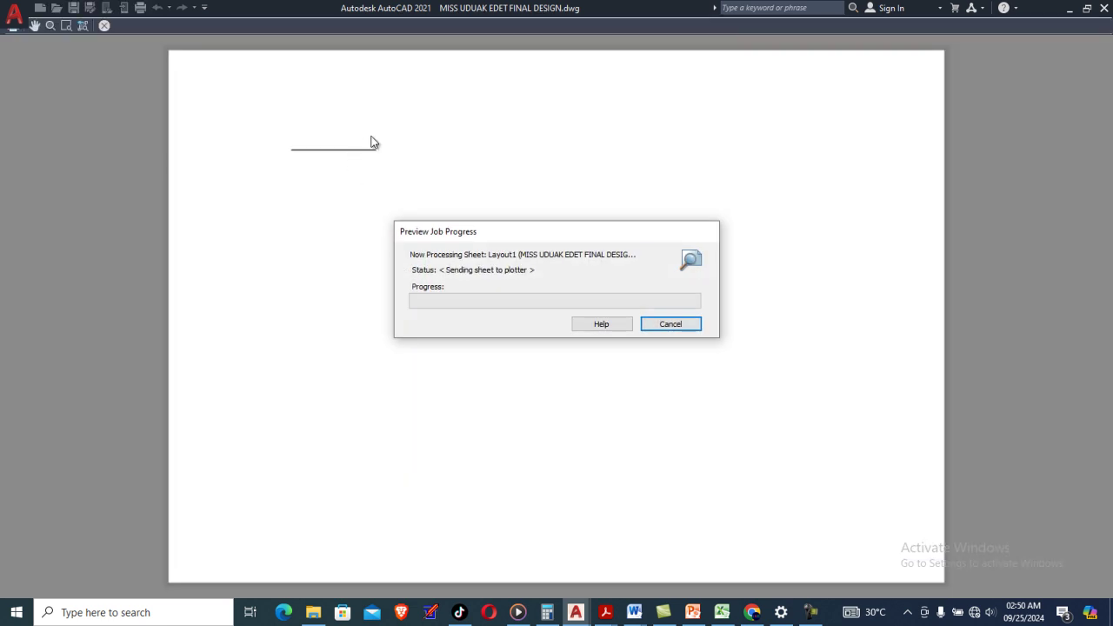
scroll(545, 275, "up", 5)
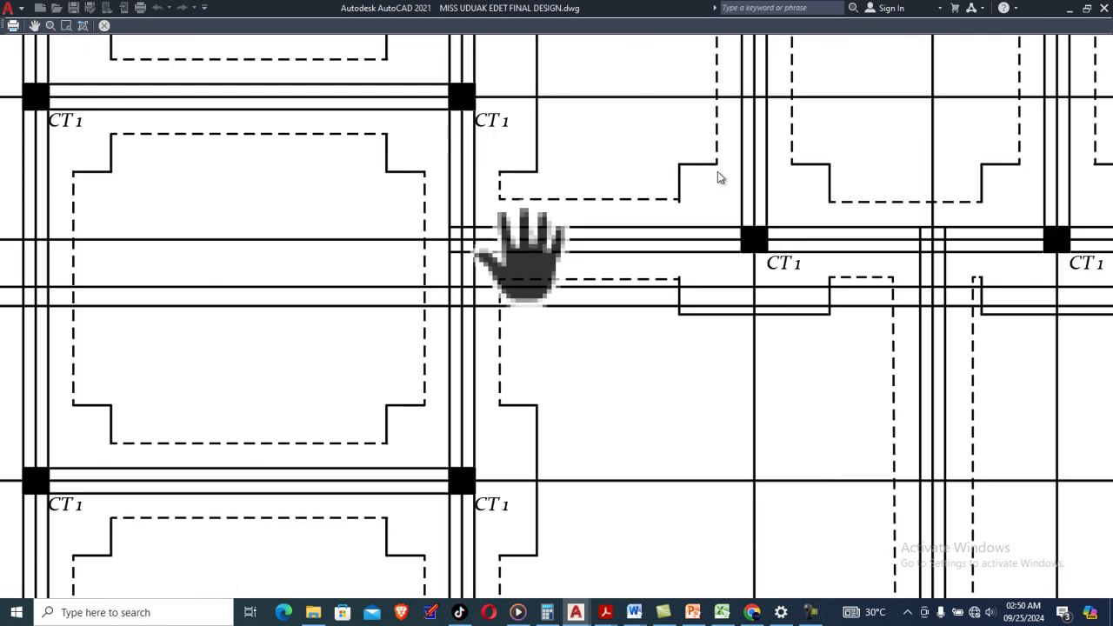
scroll(512, 229, "down", 4)
scroll(336, 255, "up", 3)
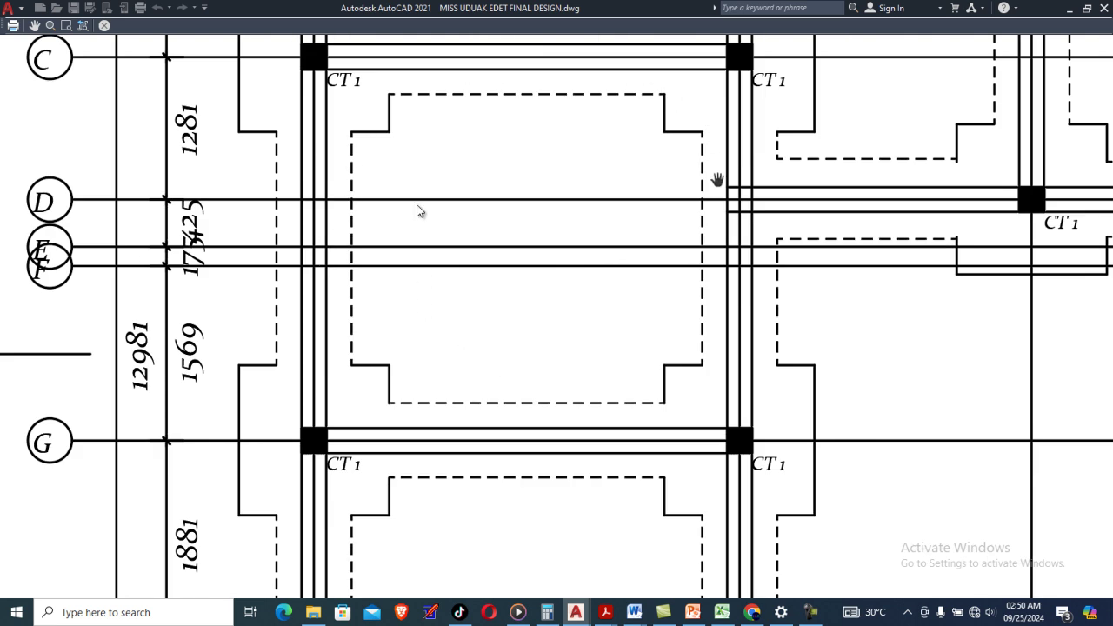
Examine the linetypes of the footing outlines and grid lines across the whole foundation layout in the plot preview.
scroll(516, 375, "down", 5)
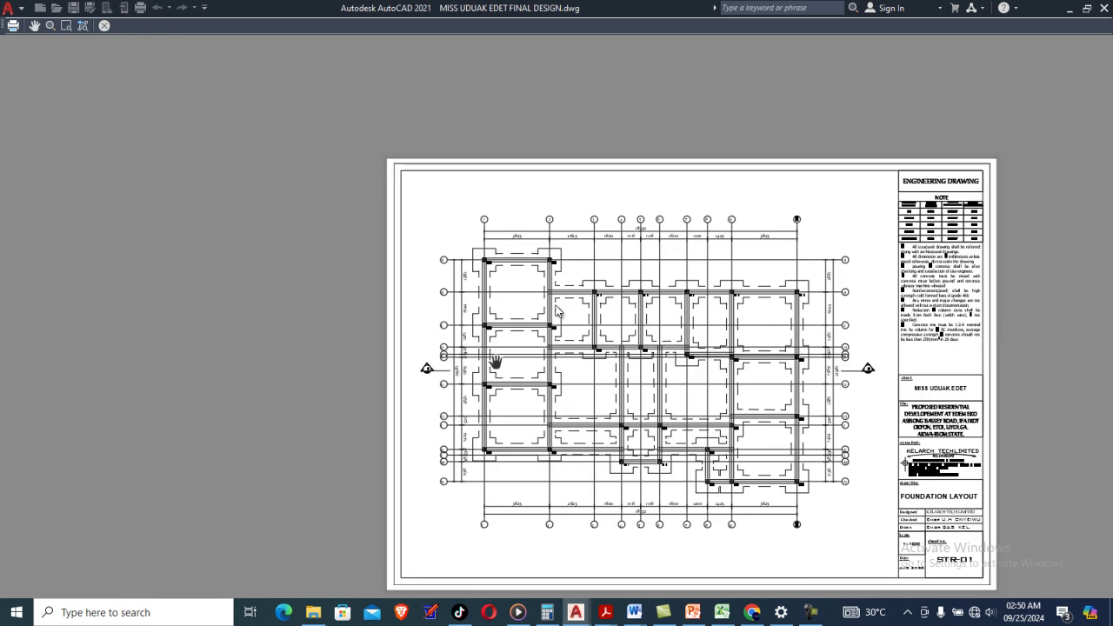
scroll(455, 325, "up", 5)
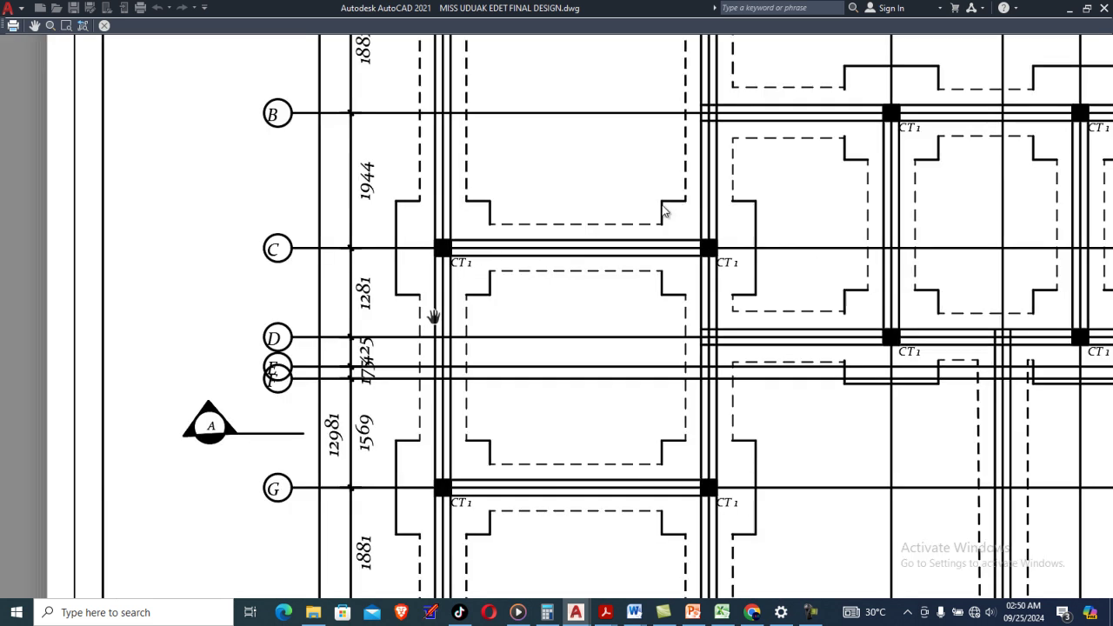
scroll(430, 317, "down", 5)
scroll(423, 352, "up", 6)
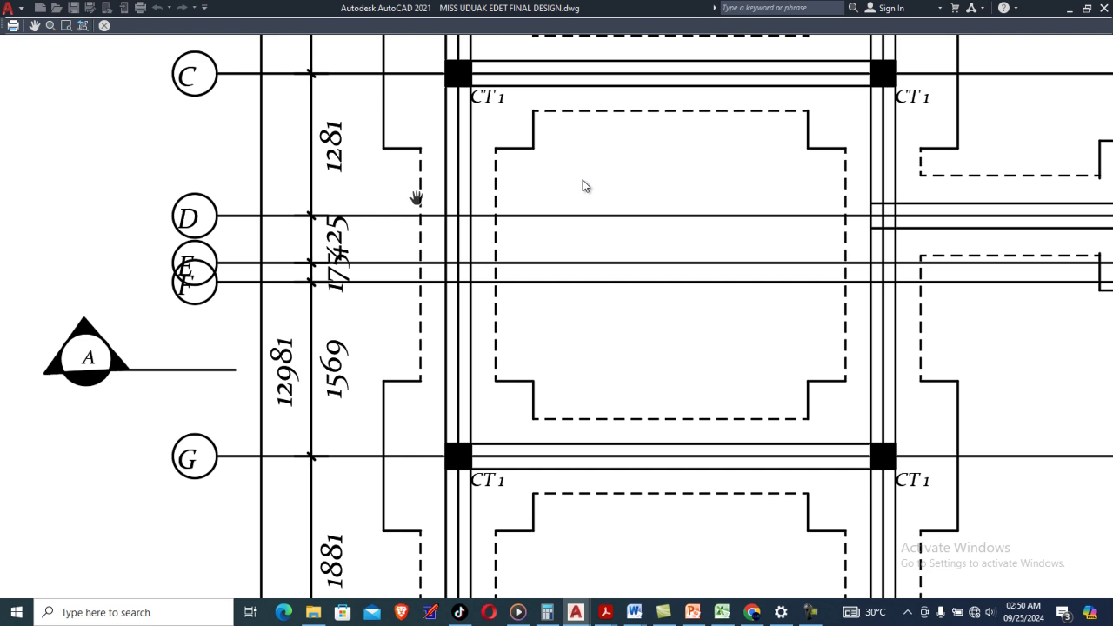
scroll(412, 331, "down", 3)
left_click_drag(552, 306, 426, 298)
left_click_drag(694, 263, 467, 254)
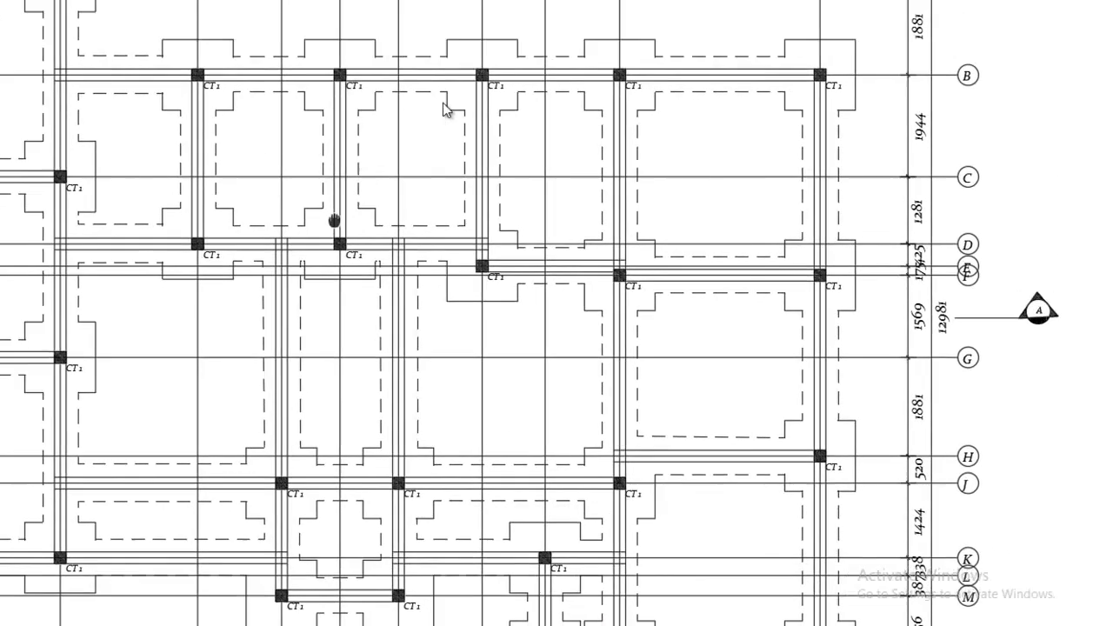
left_click_drag(589, 159, 827, 117)
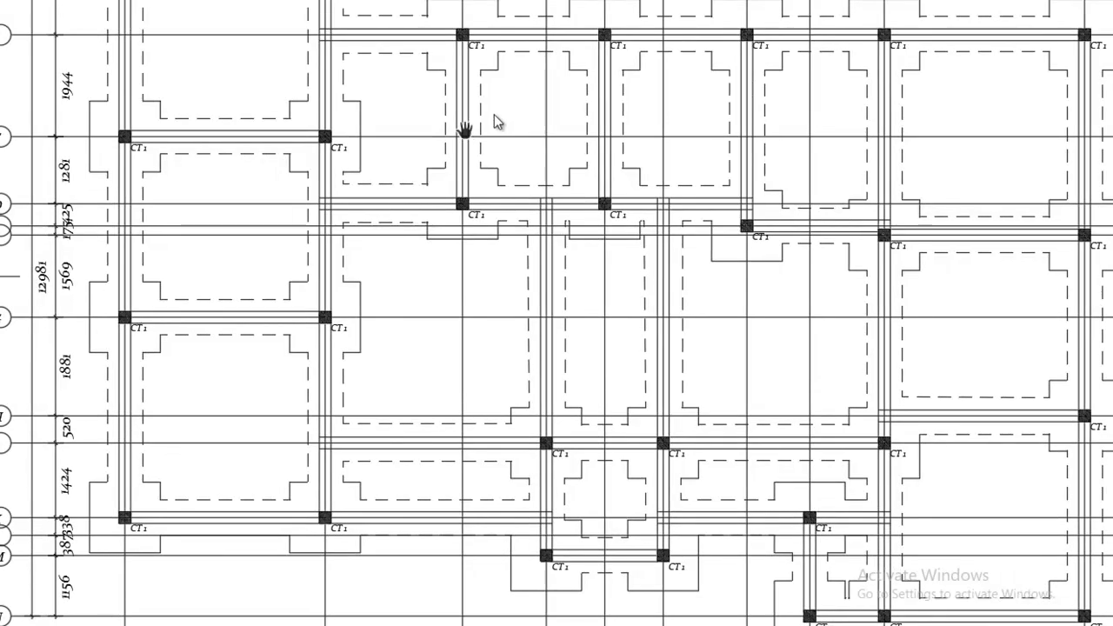
scroll(405, 113, "down", 5)
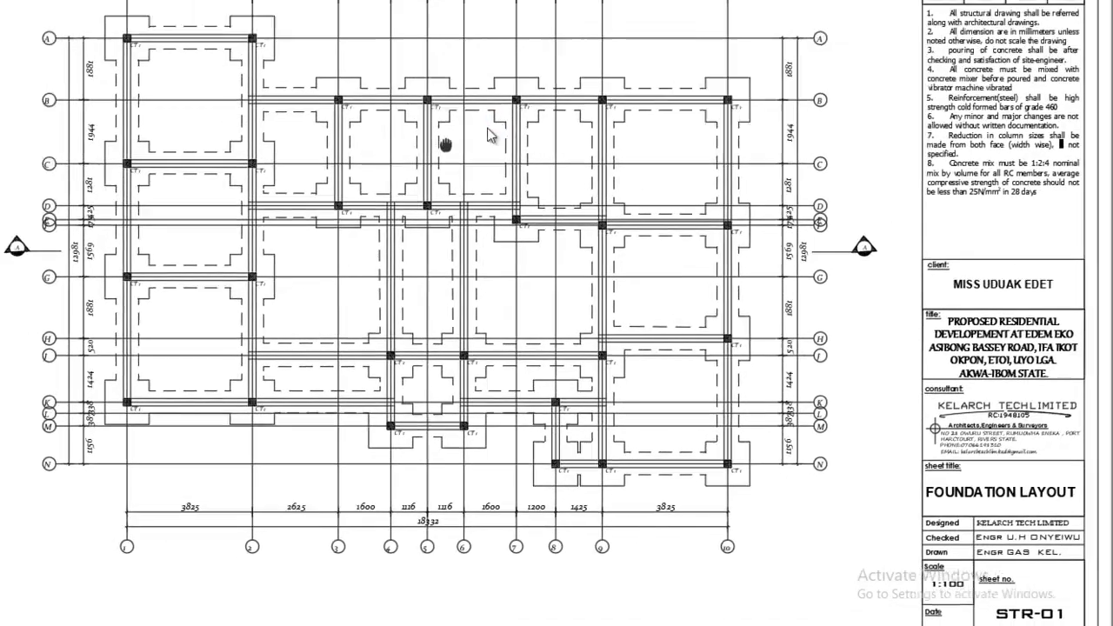
left_click_drag(445, 145, 504, 153)
Exit the plot preview and close the Plot dialog without plotting.
right_click(443, 101)
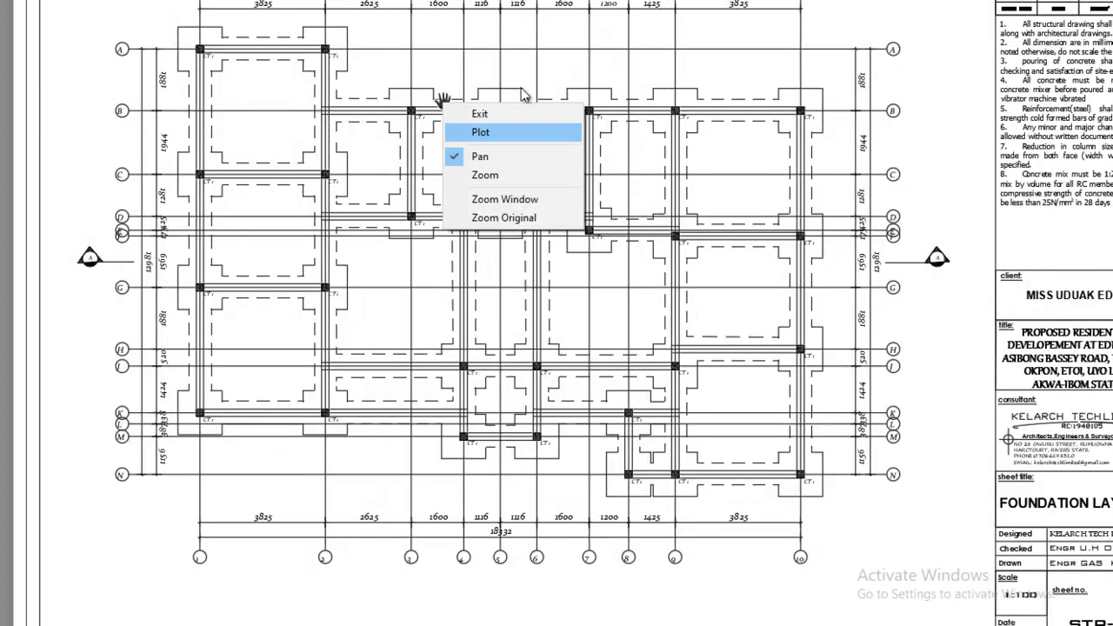
key("Up")
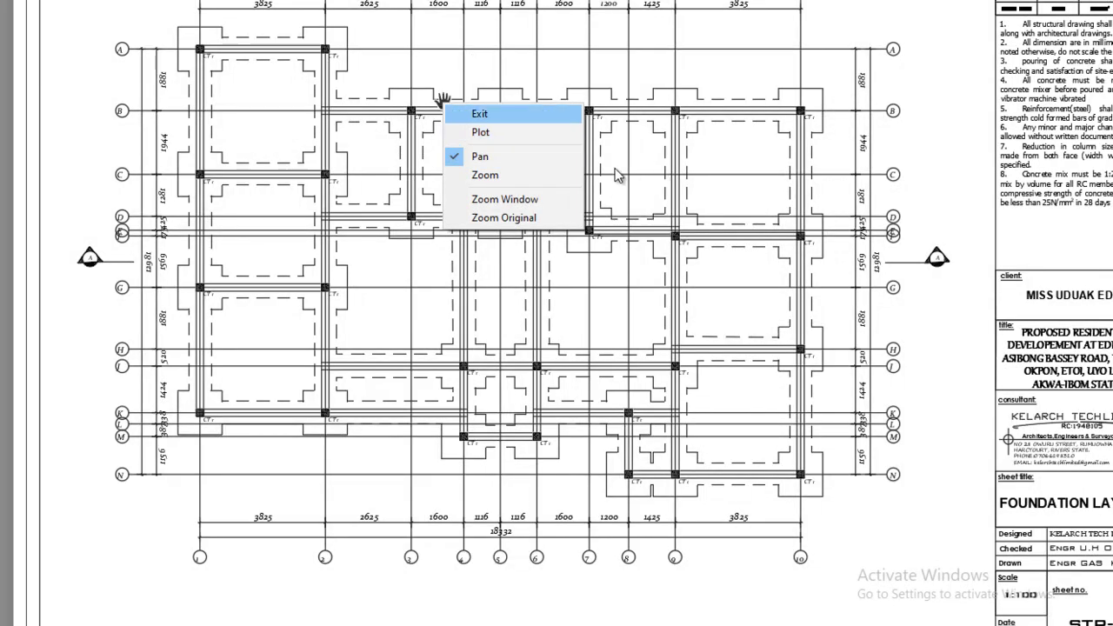
key("Return")
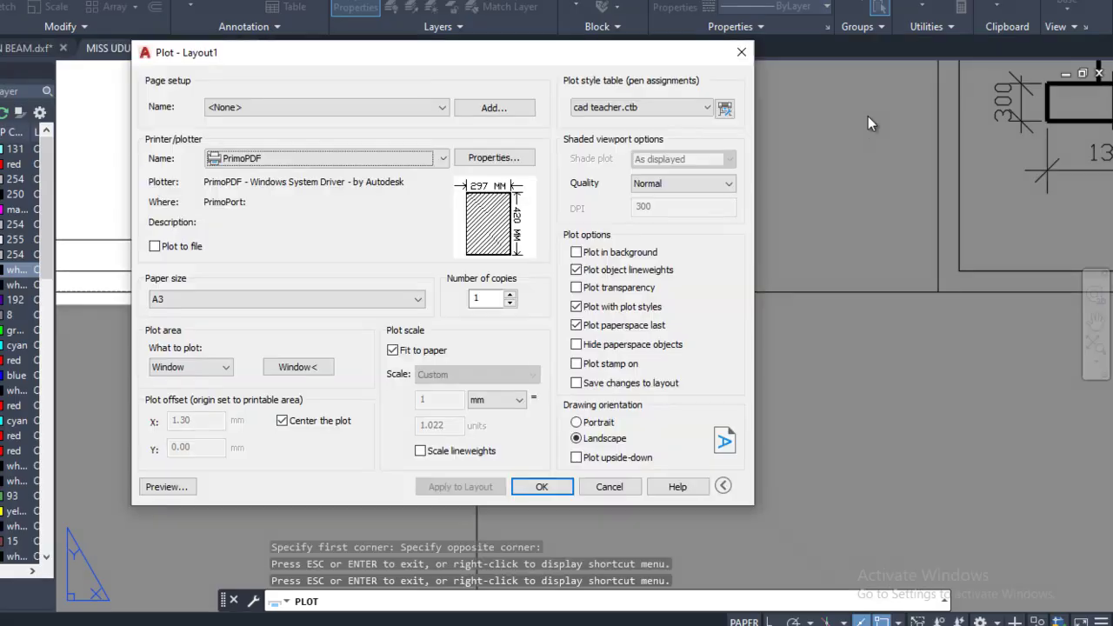
left_click_drag(540, 52, 686, 165)
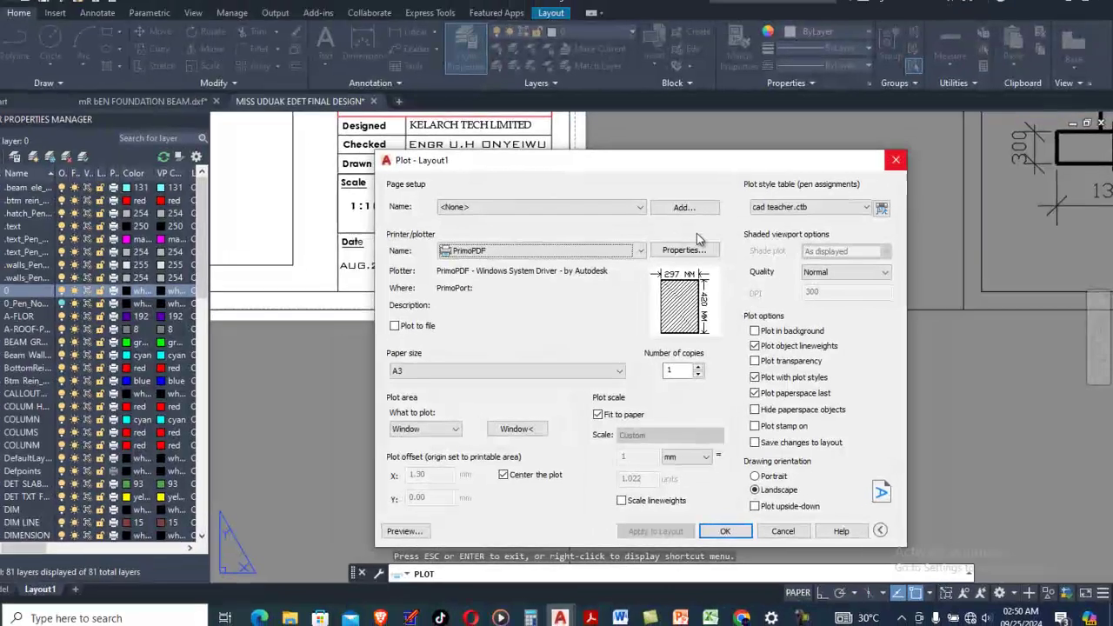
key("Escape")
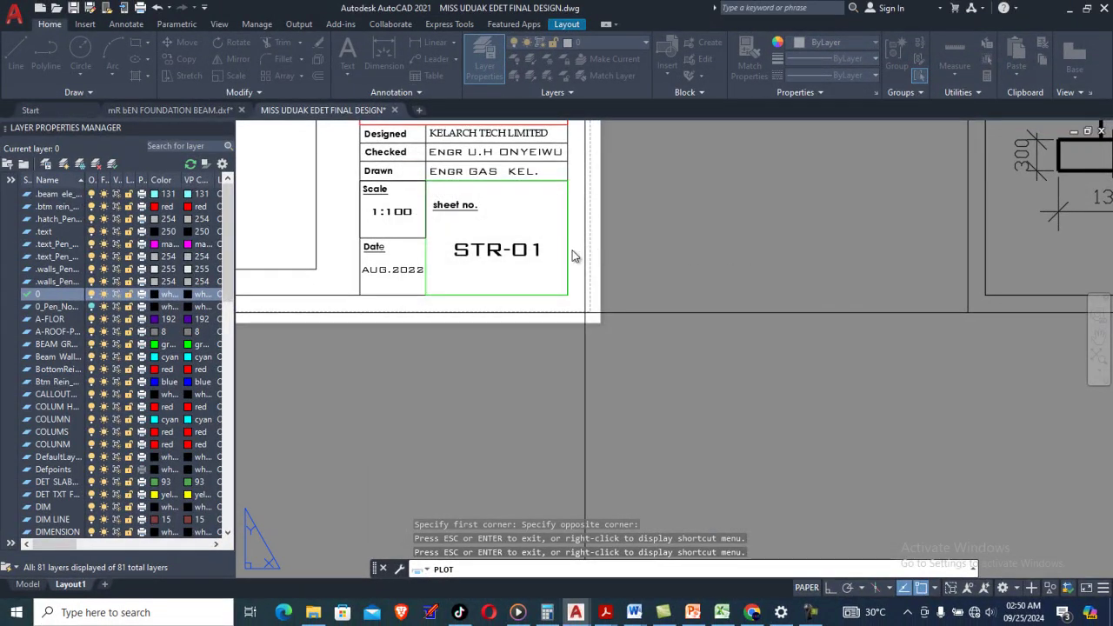
Examine the grid lines, dimensions and footing outlines of the foundation layout in Layout1, including those around grids G and H.
scroll(505, 254, "down", 5)
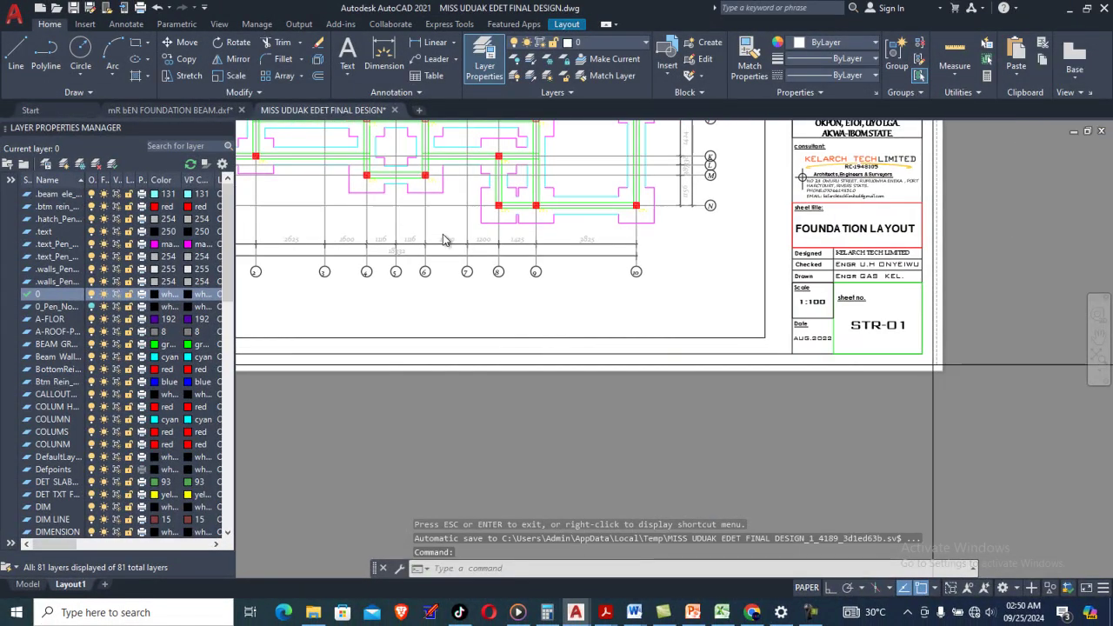
middle_click_drag(710, 244, 746, 323)
scroll(617, 241, "up", 2)
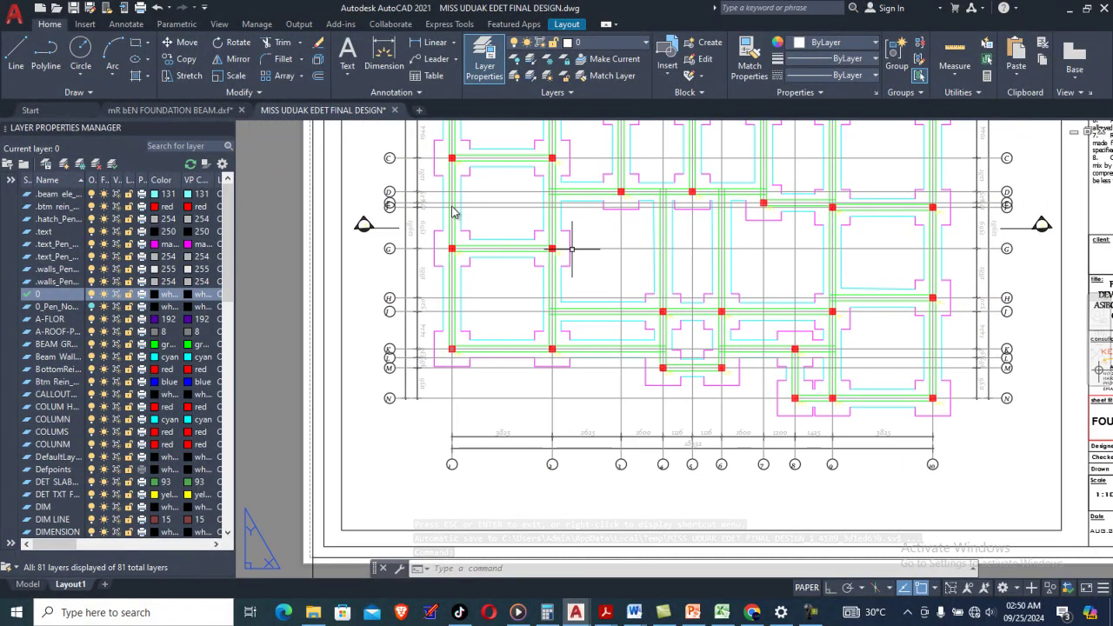
scroll(532, 250, "up", 4)
middle_click_drag(502, 250, 650, 224)
scroll(530, 287, "up", 4)
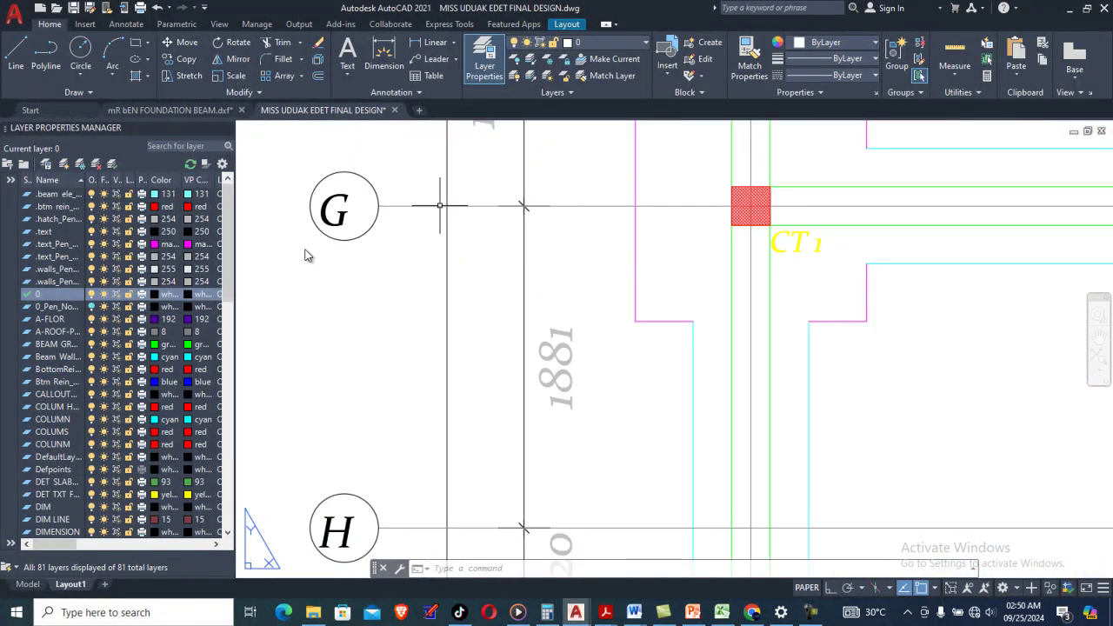
scroll(409, 206, "down", 6)
middle_click_drag(575, 210, 527, 330)
scroll(526, 275, "down", 2)
middle_click_drag(626, 145, 584, 306)
middle_click_drag(490, 274, 543, 106)
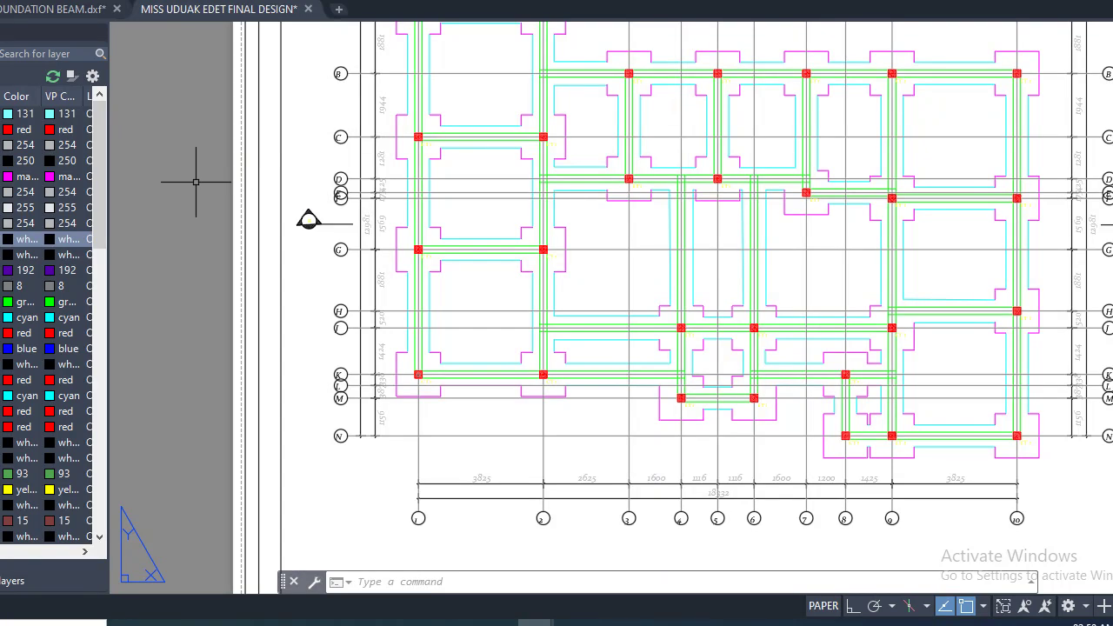
Look through the layer list for the colors assigned to the grid line layers.
scroll(11, 311, "down", 3)
scroll(11, 311, "down", 5)
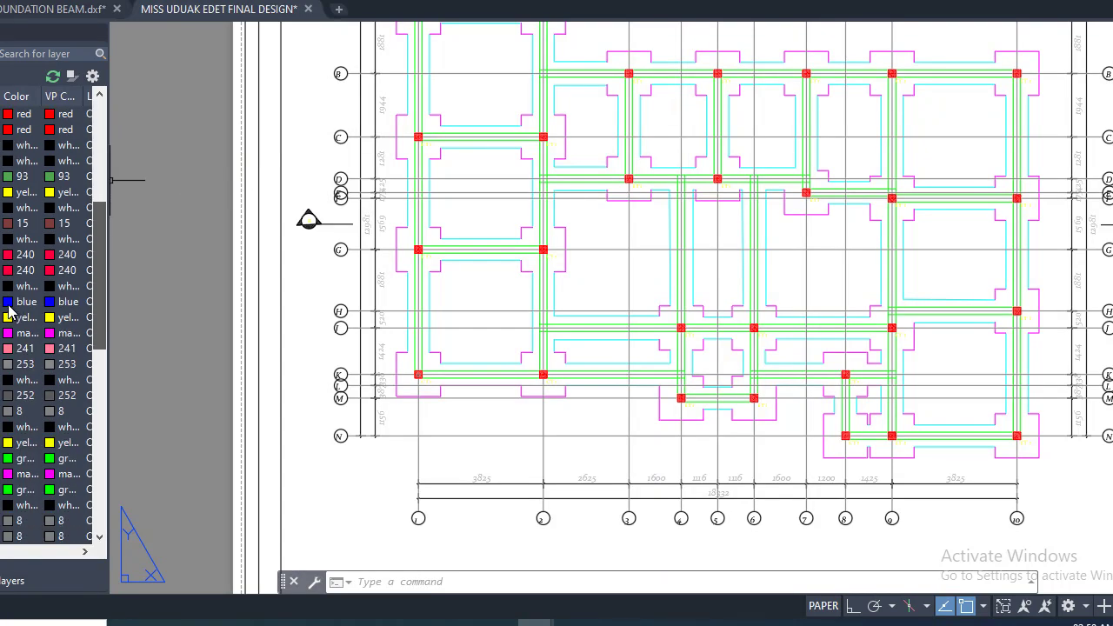
scroll(11, 312, "down", 1)
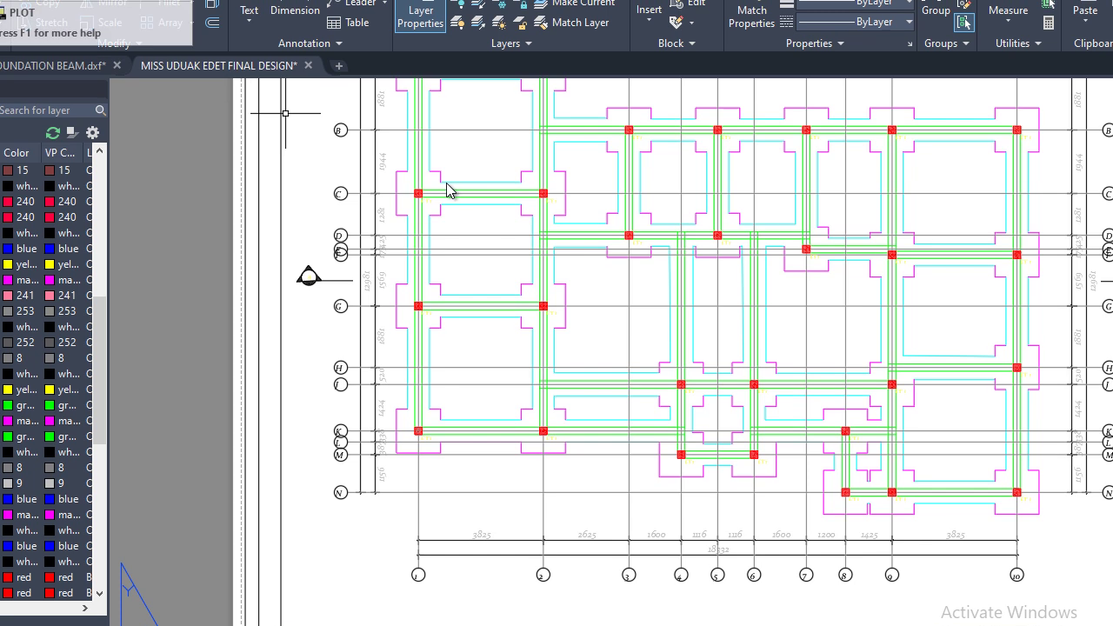
Open cad teacher.ctb for the single-sheet plot, set the Color 8 linetype to Dash Dot, and save the table.
left_click(447, 183)
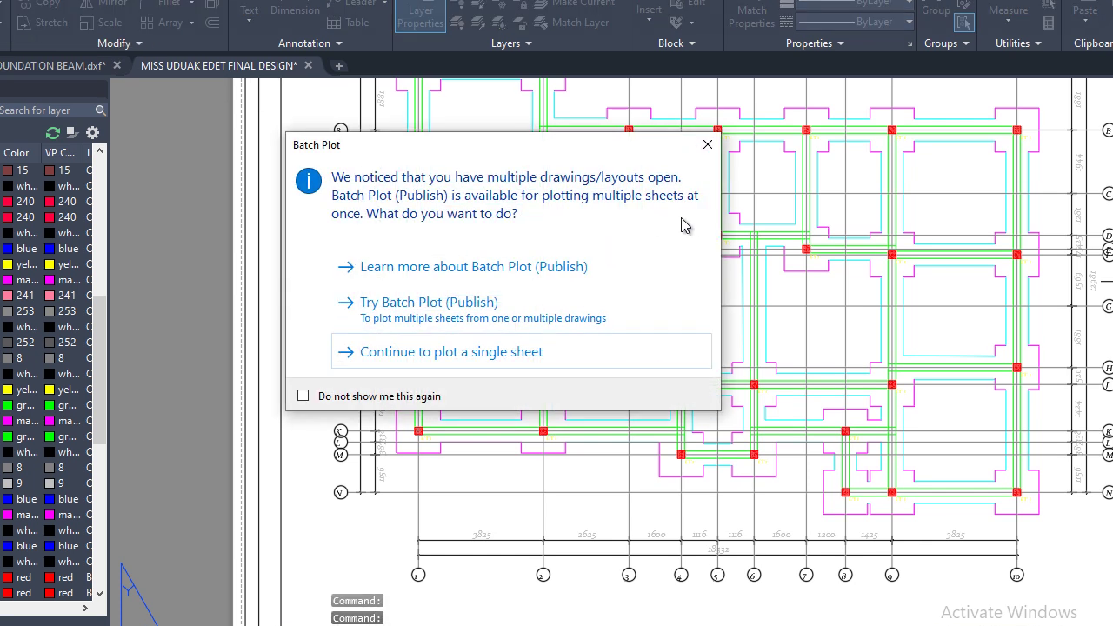
left_click(686, 342)
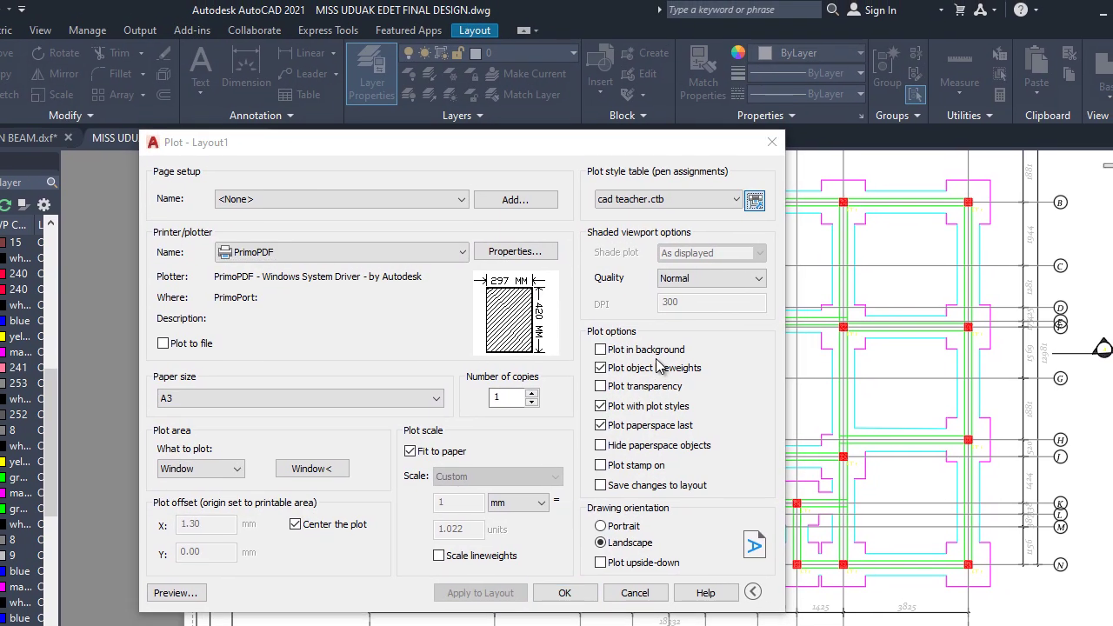
left_click(789, 146)
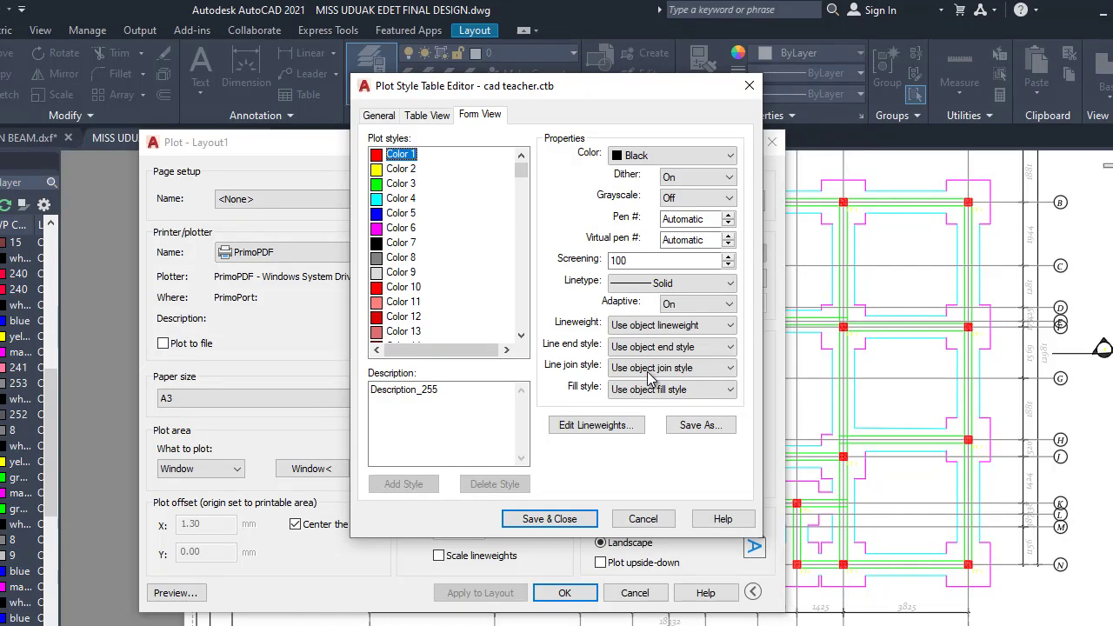
left_click(402, 257)
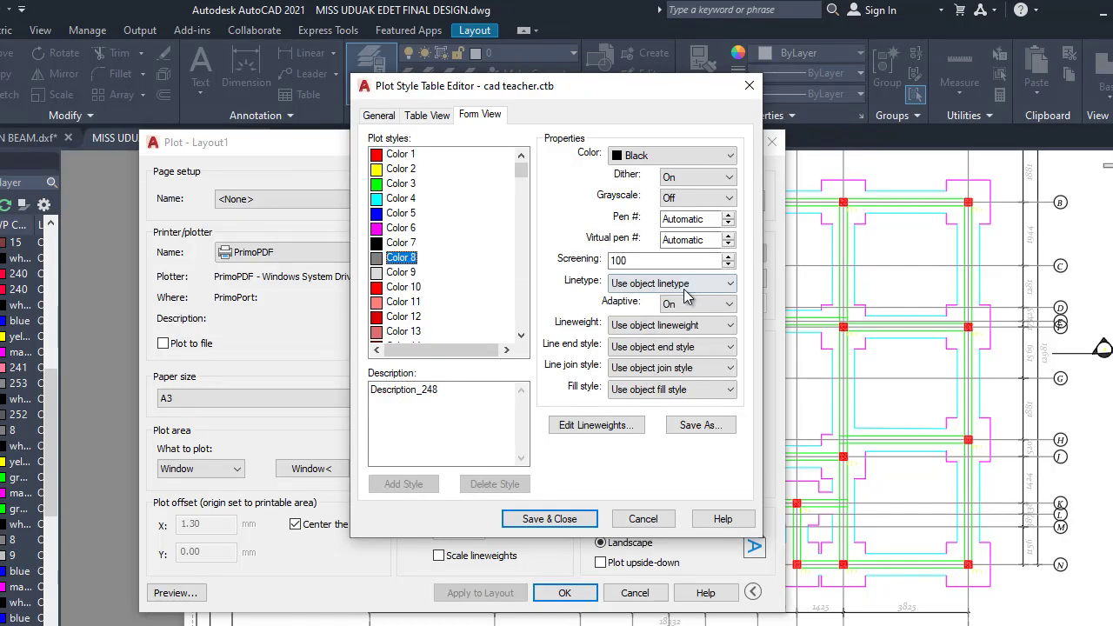
left_click(687, 291)
key("Up")
key("Up")
key("Return")
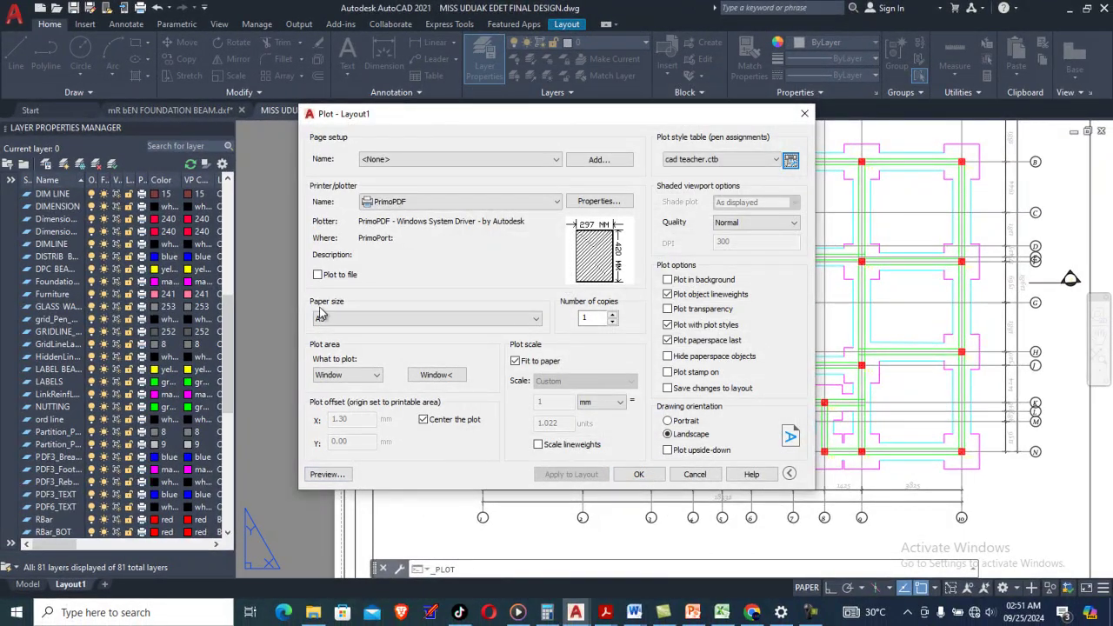
Preview the plot, examine the linetype of the grid lines across the foundation layout, and exit the preview.
left_click(327, 474)
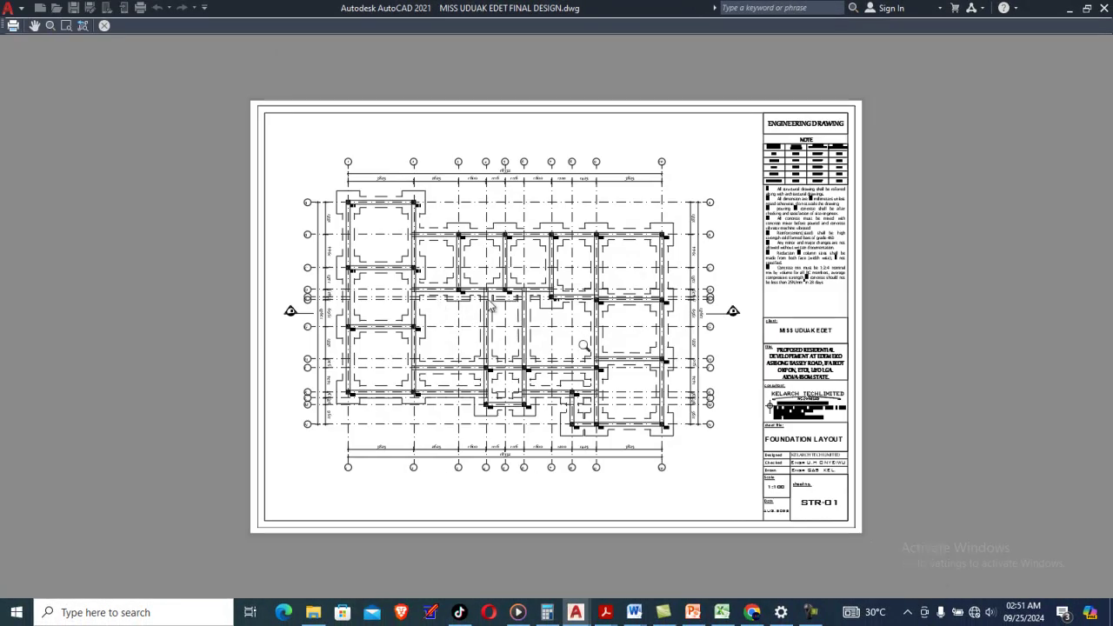
scroll(426, 317, "up", 4)
mouse_move(433, 318)
middle_mouse_down()
mouse_move(494, 316)
mouse_move(564, 277)
middle_mouse_up()
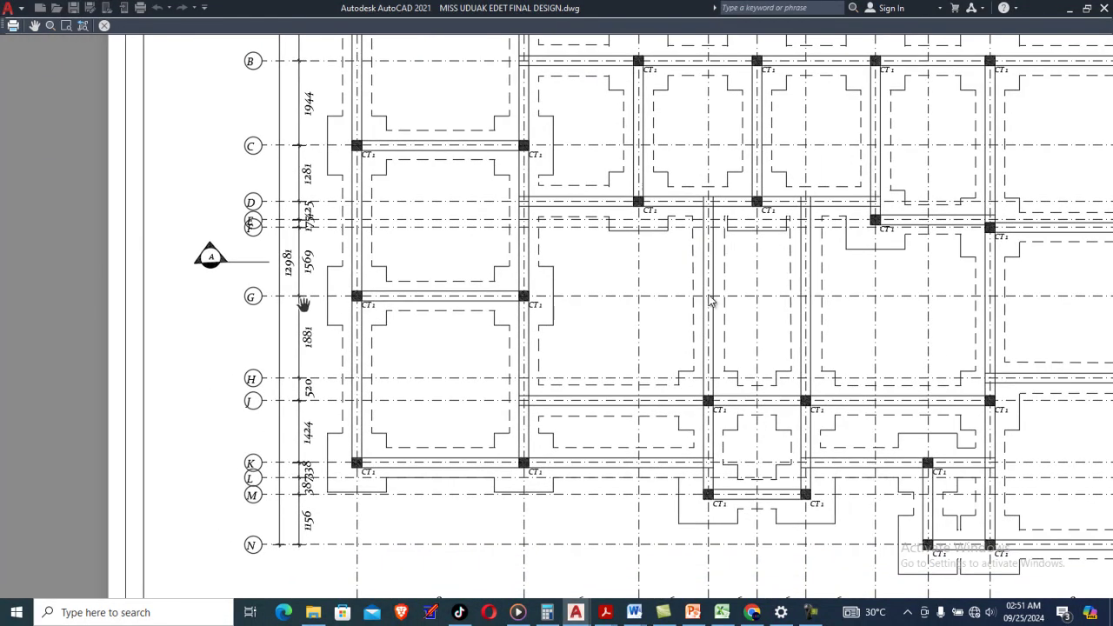
middle_click_drag(747, 306, 434, 298)
middle_click_drag(577, 294, 508, 300)
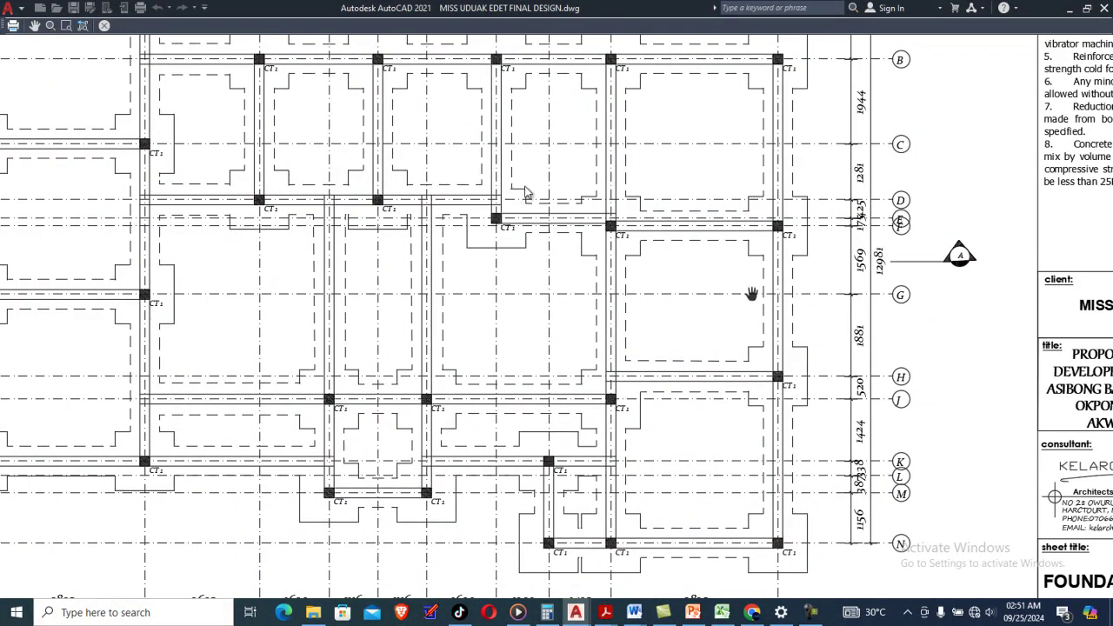
scroll(705, 299, "up", 3)
scroll(709, 292, "down", 4)
scroll(793, 166, "down", 4)
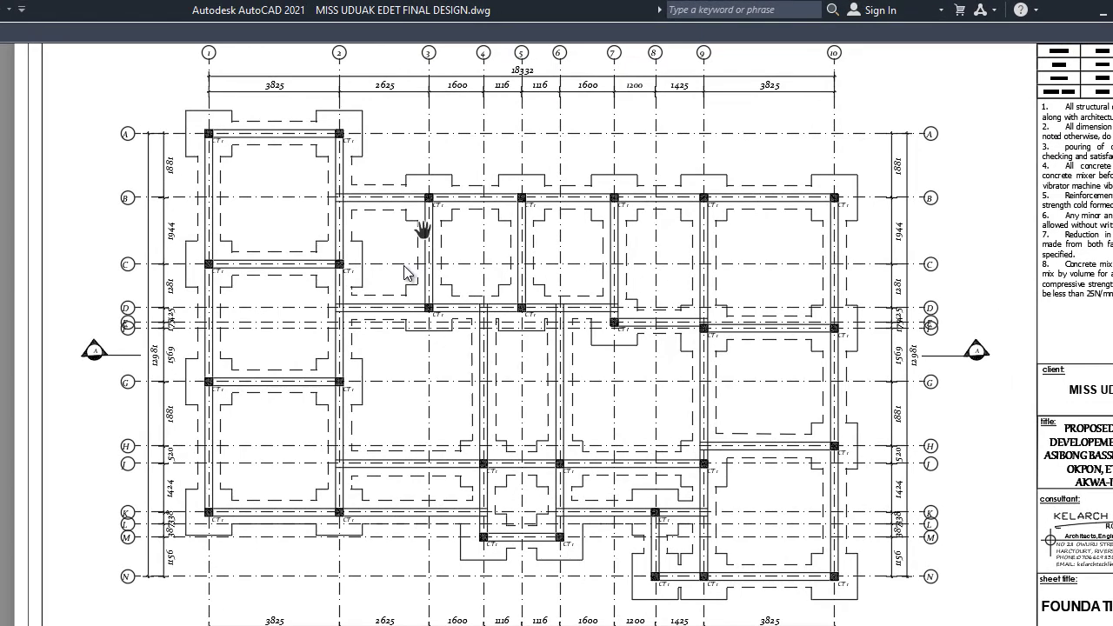
right_click(405, 261)
key("Escape")
key("Escape")
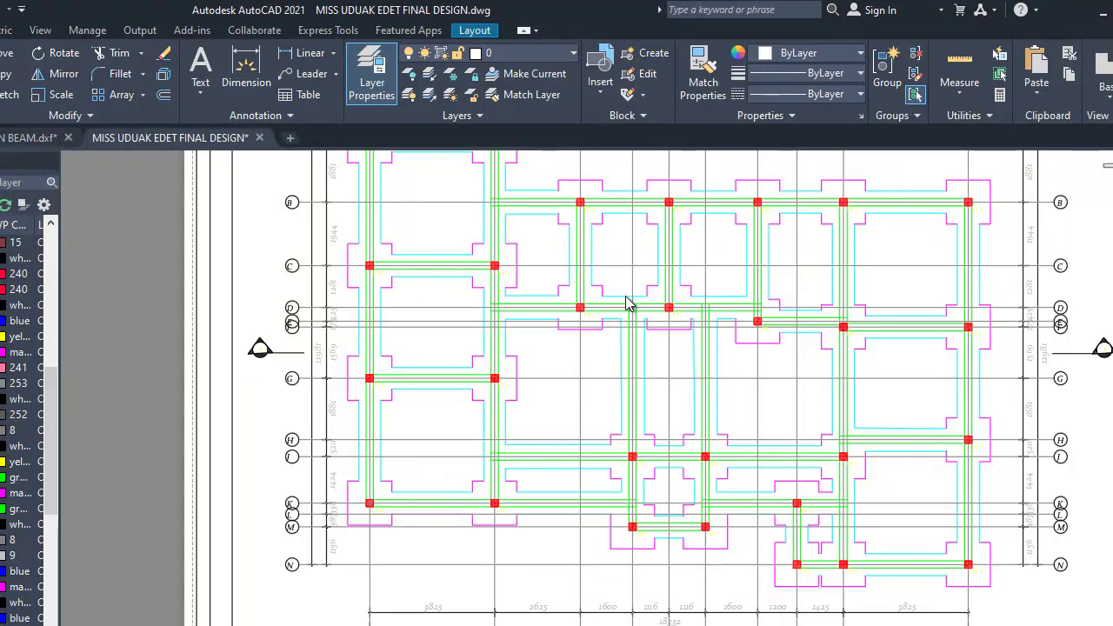
Set the linetype of the Color 8 plot style in cad teacher.ctb to Long Dash Dot and save the table.
key("ctrl+p")
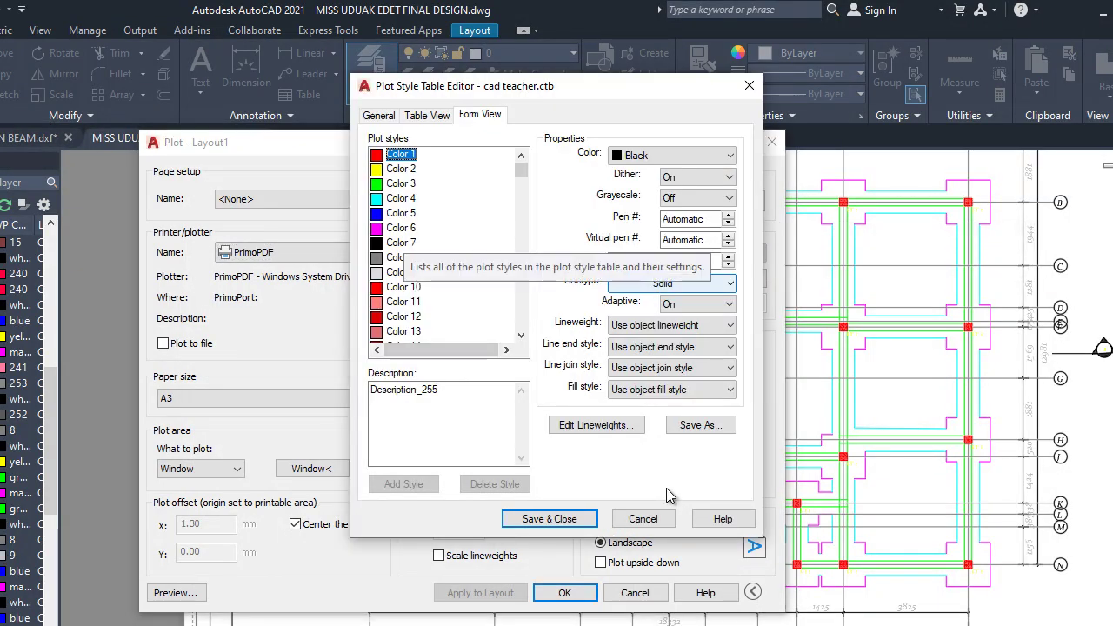
left_click(401, 258)
left_click(670, 284)
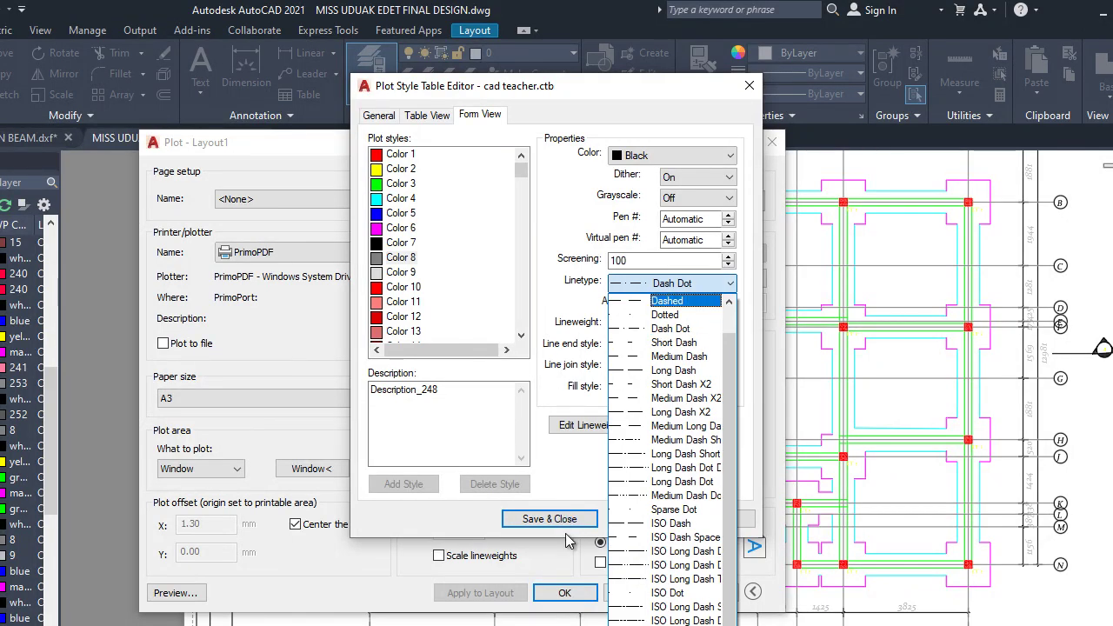
key("Down")
key("Down")
key("Down")
key("Down")
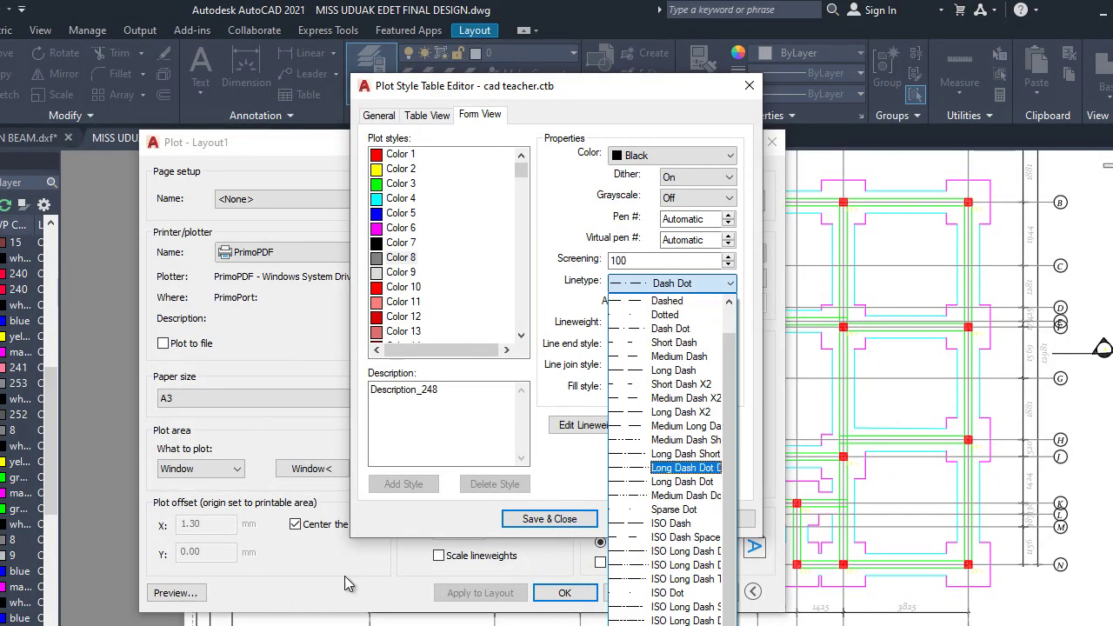
key("Up")
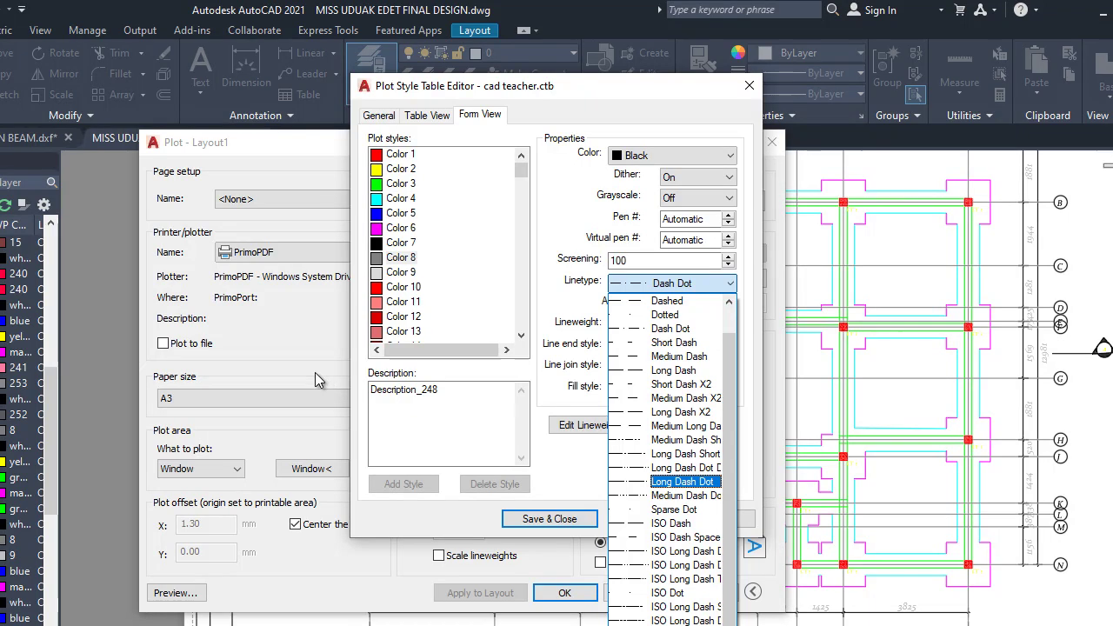
key("Return")
key("Return")
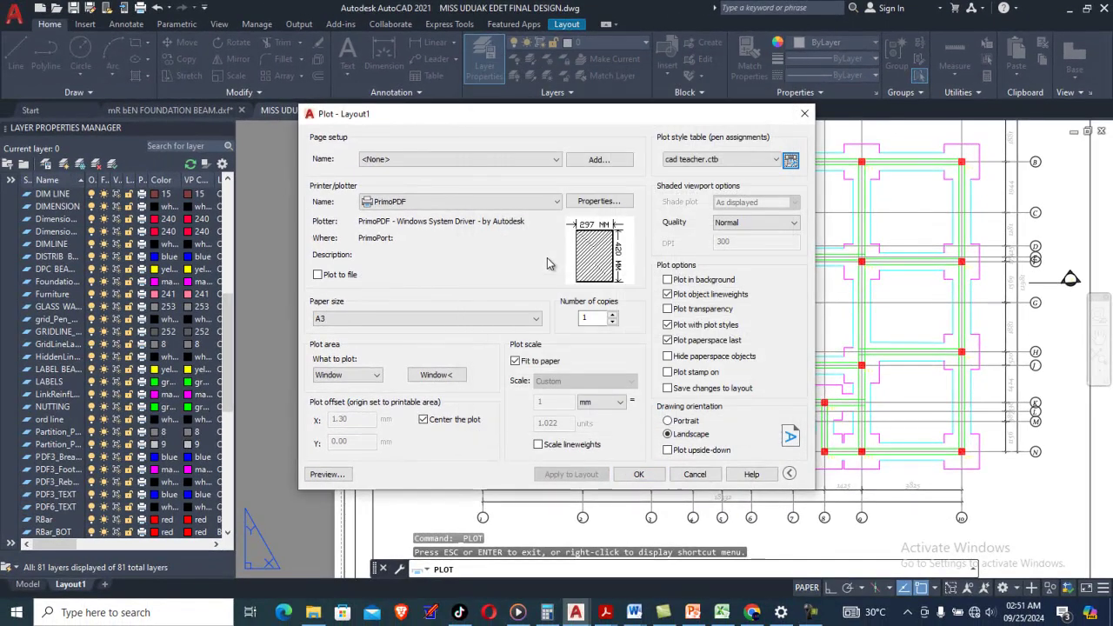
Preview the plot again and examine the grid lines of the foundation layout up close and as a whole.
key("alt+p")
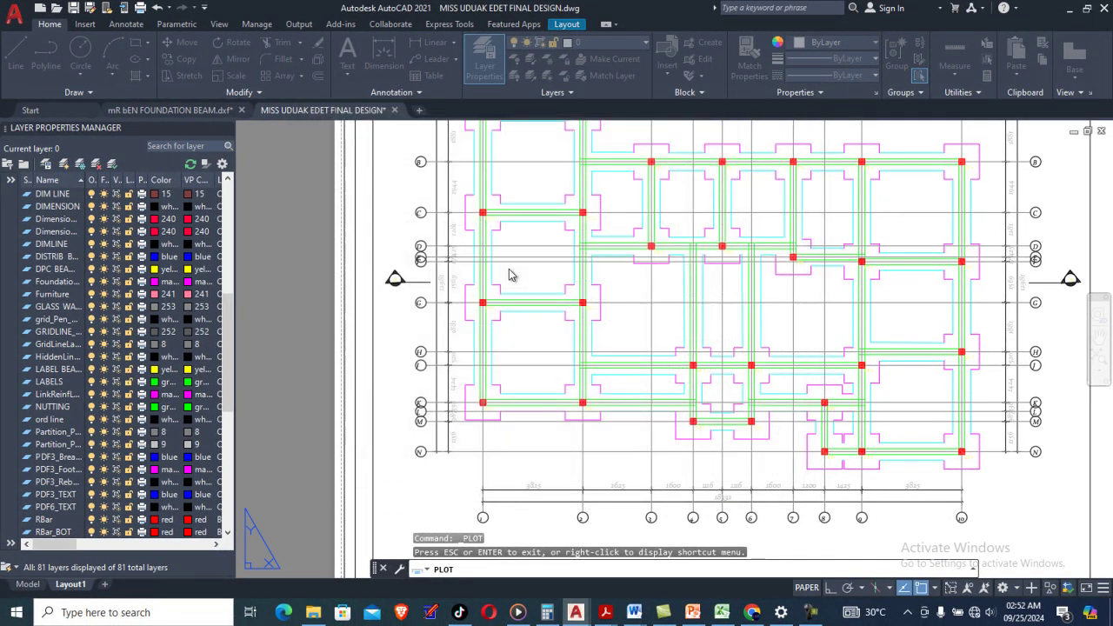
scroll(635, 227, "up", 6)
scroll(536, 257, "down", 6)
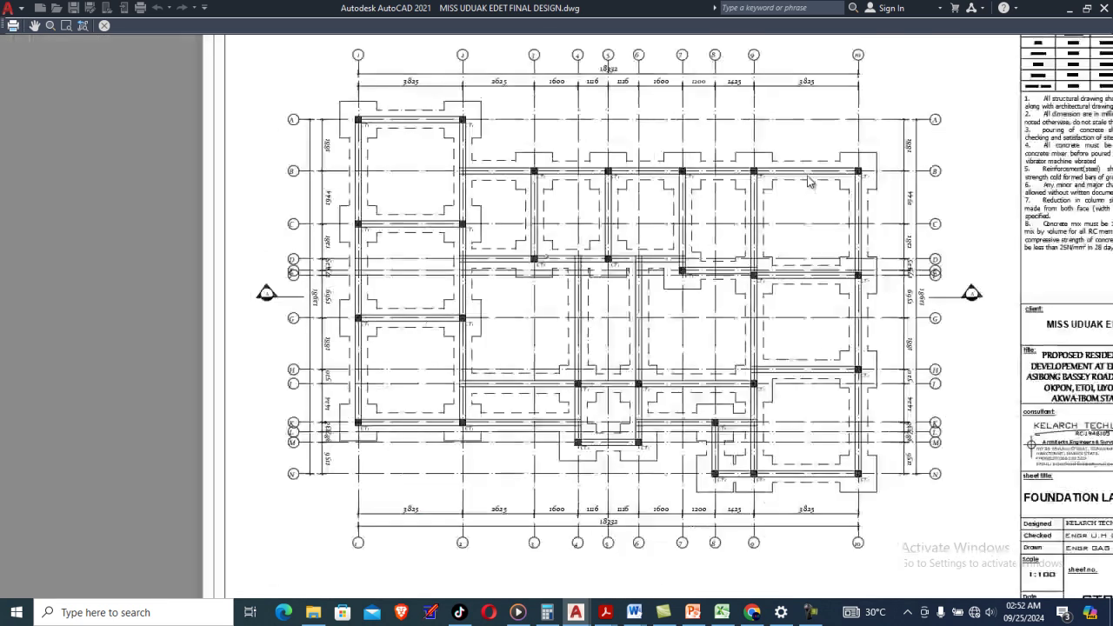
scroll(505, 268, "up", 7)
scroll(505, 268, "down", 7)
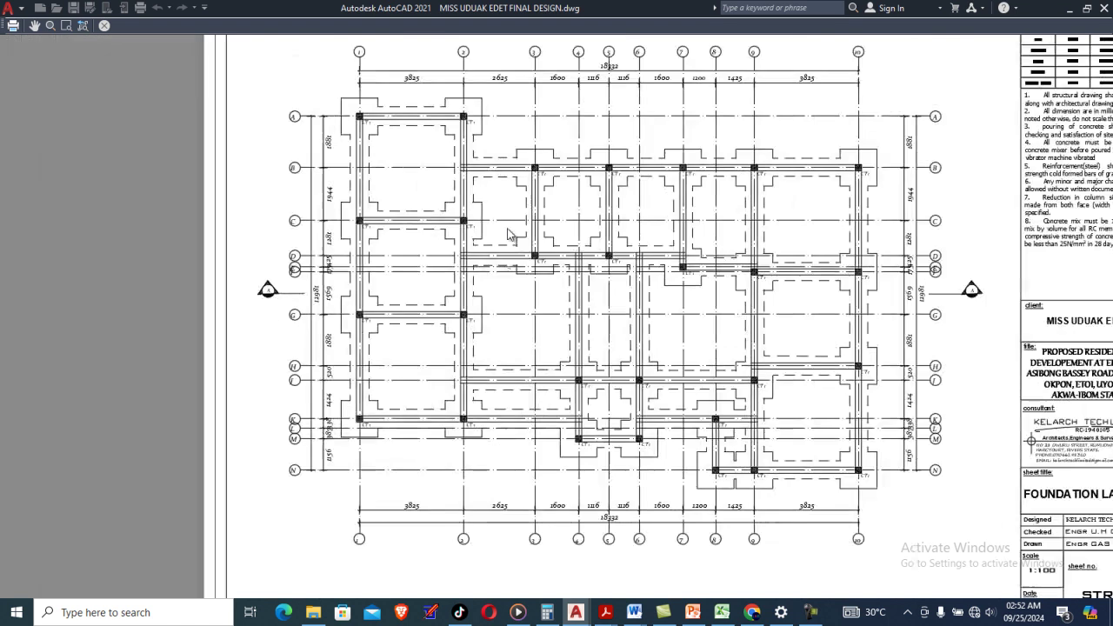
Exit the preview, reopen cad teacher.ctb, and change the Color 8 plot style's linetype to an ISO long dash-dot pattern.
right_click(593, 210)
left_click(633, 233)
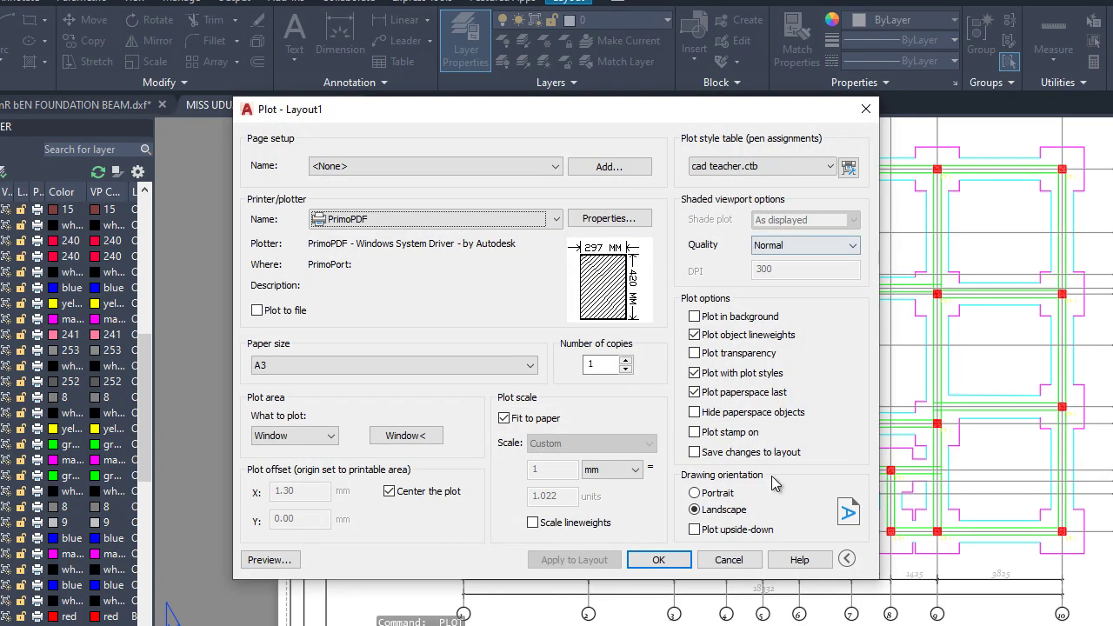
left_click(848, 167)
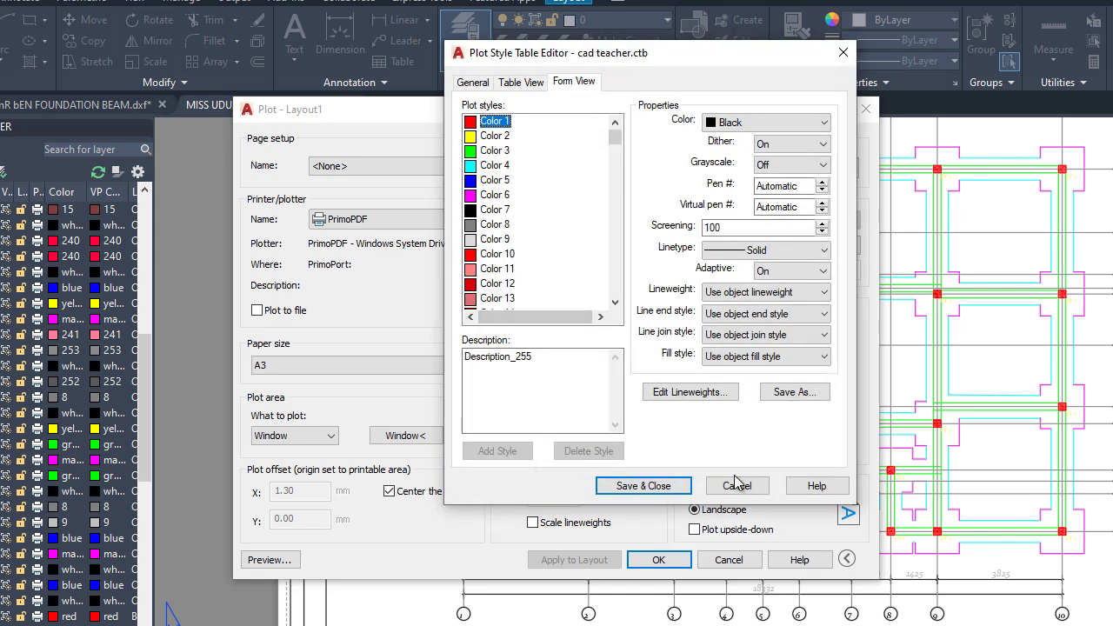
left_click(496, 225)
left_click(782, 250)
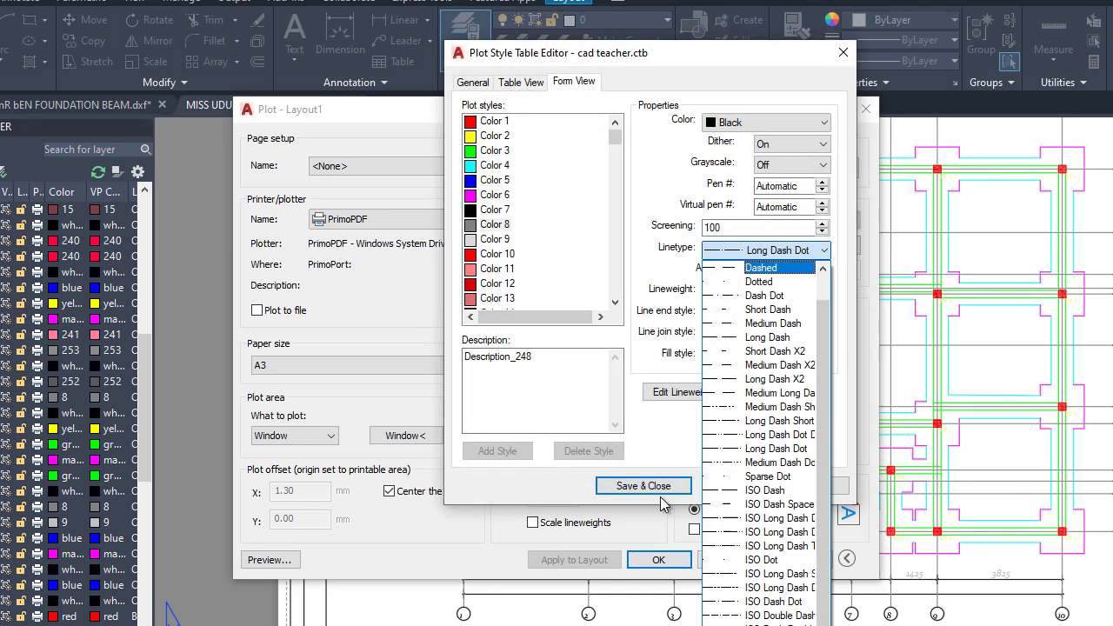
key("Down")
key("Down")
key("Down")
key("Down")
key("Down")
key("Down")
key("Down")
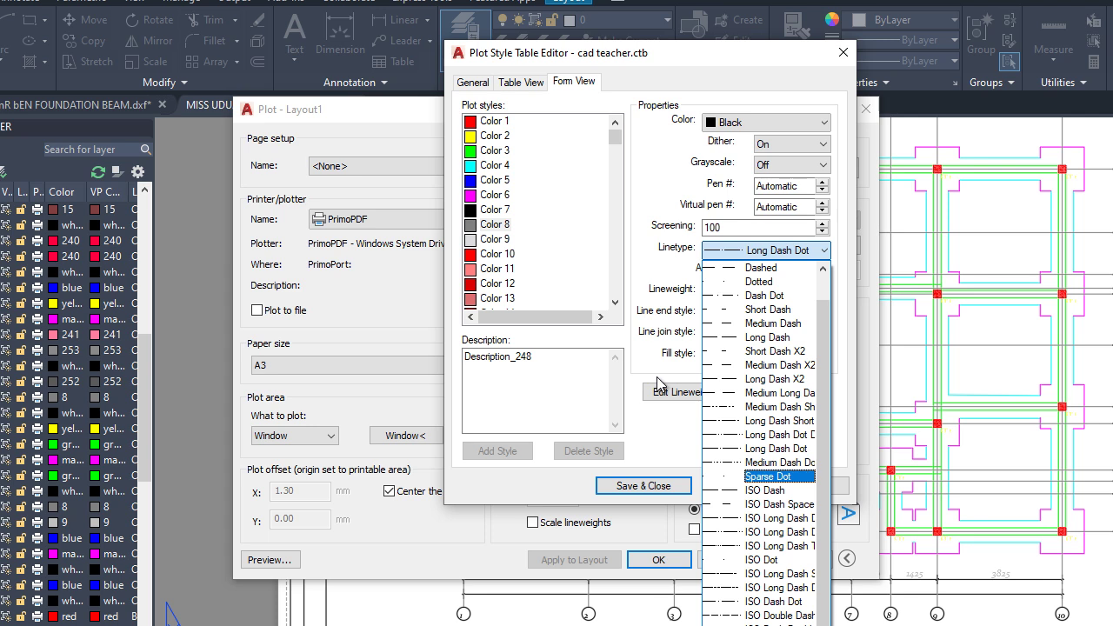
key("Return")
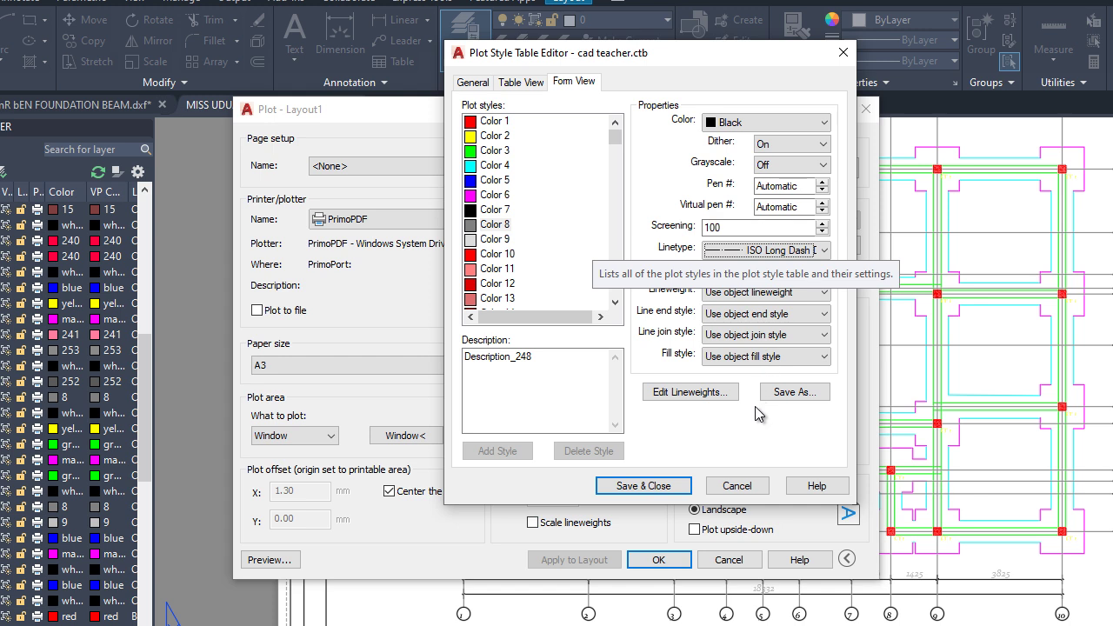
Set the lineweight of the Color 1 plot style to 0.1800 mm.
left_click(494, 122)
key("Tab")
key("Tab")
left_click(756, 293)
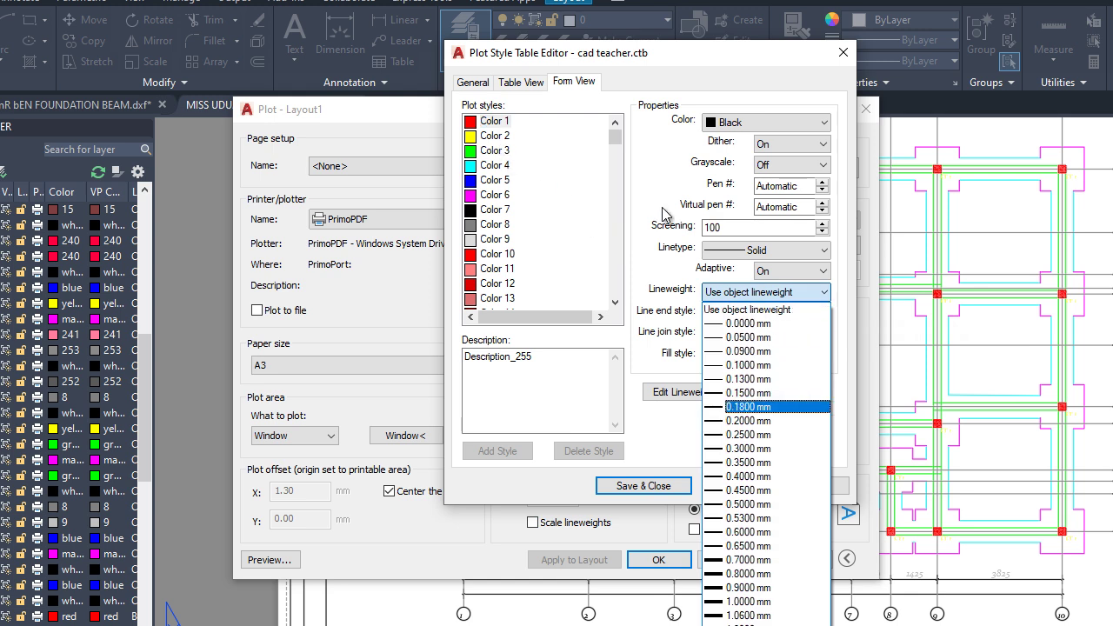
key("Return")
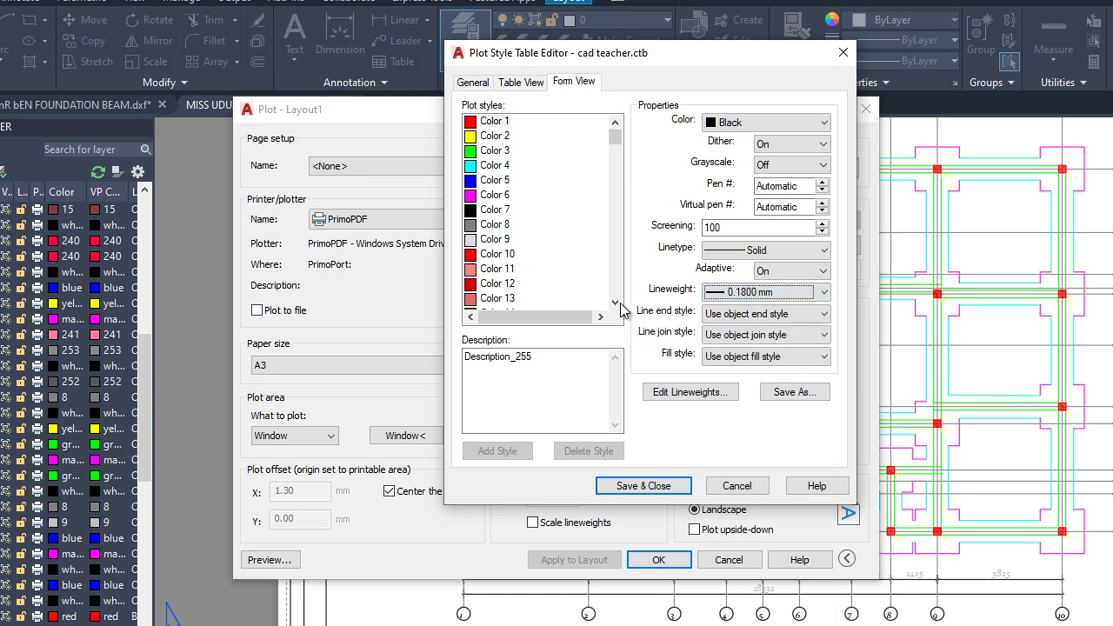
Select all plot styles from Color 1 to Color 255, set their lineweight to 0.0000 mm, and save cad teacher.ctb.
left_click(501, 137)
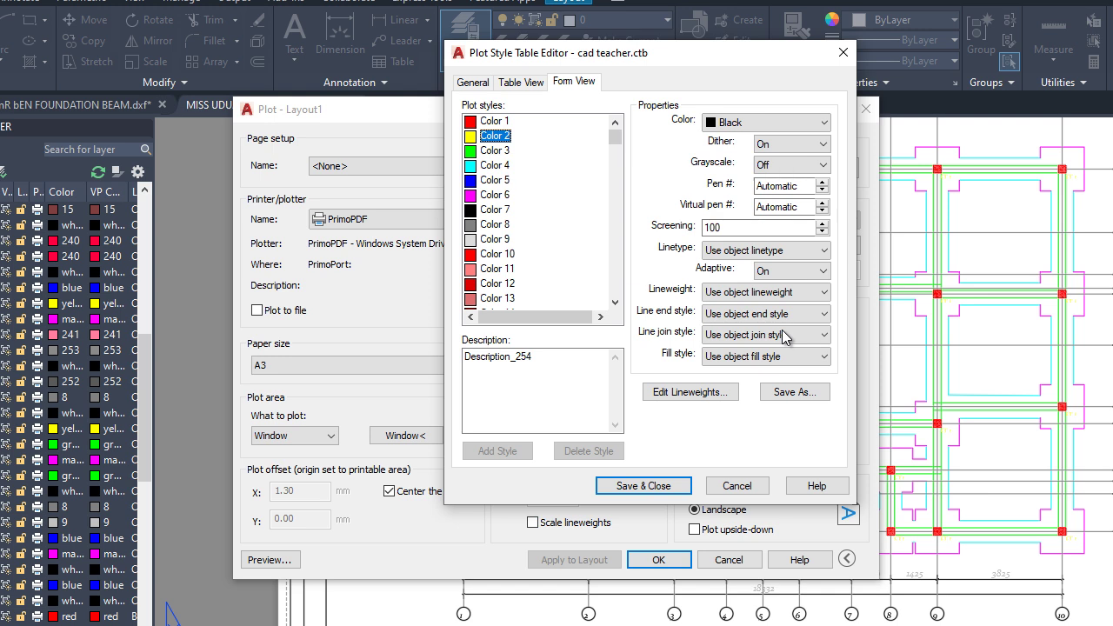
left_click_drag(615, 136, 615, 288)
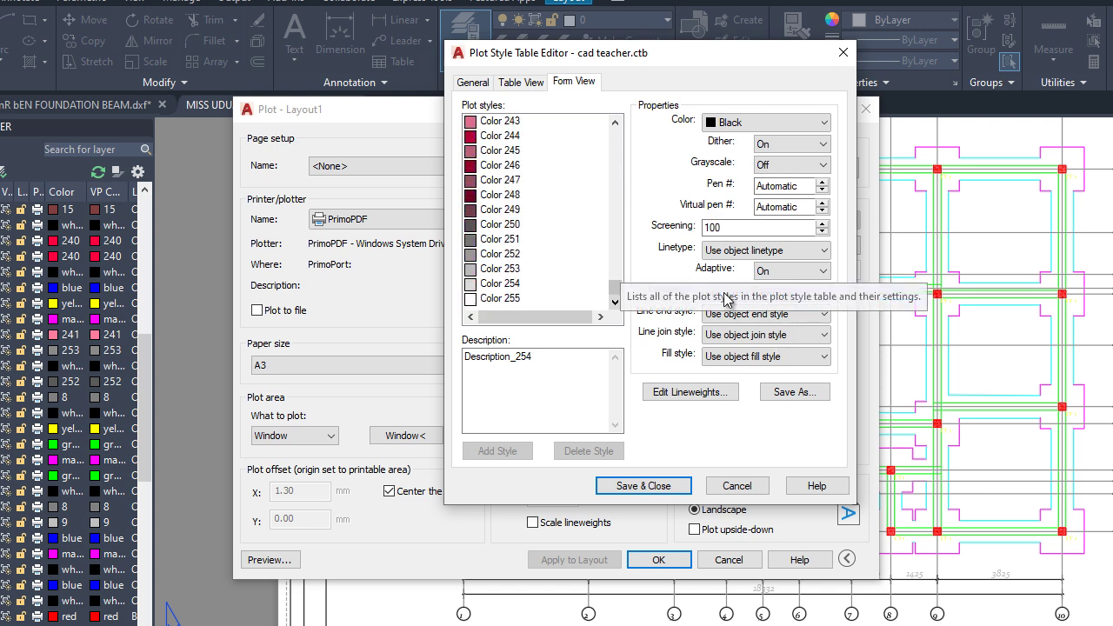
key("ctrl+a")
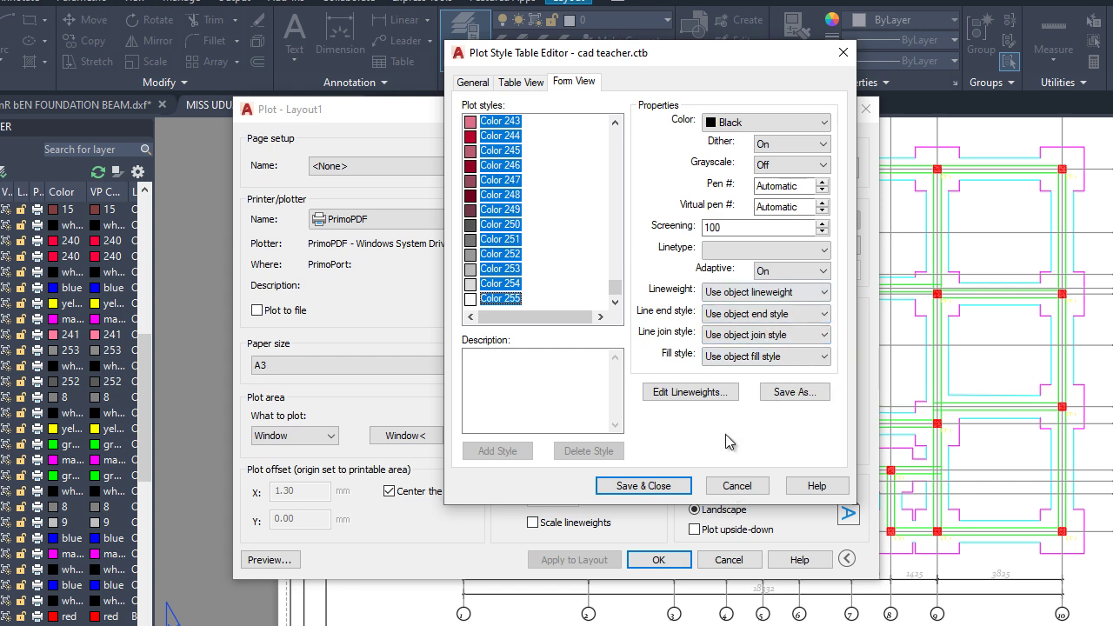
left_click(776, 292)
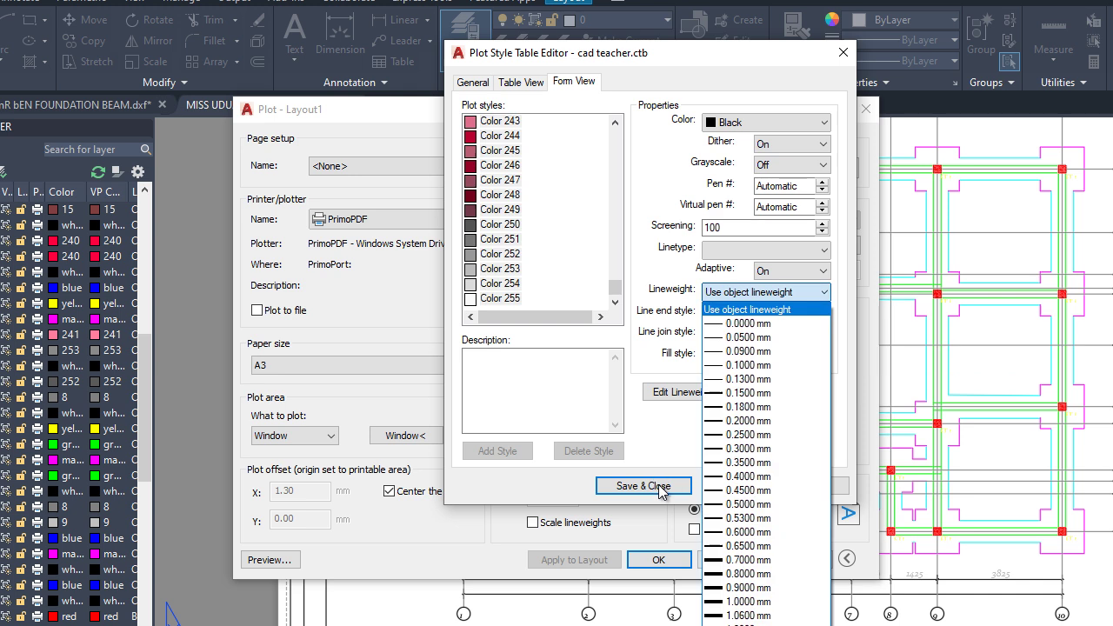
key("Up")
key("Up")
key("Up")
key("Up")
key("Up")
key("Up")
key("Up")
key("Up")
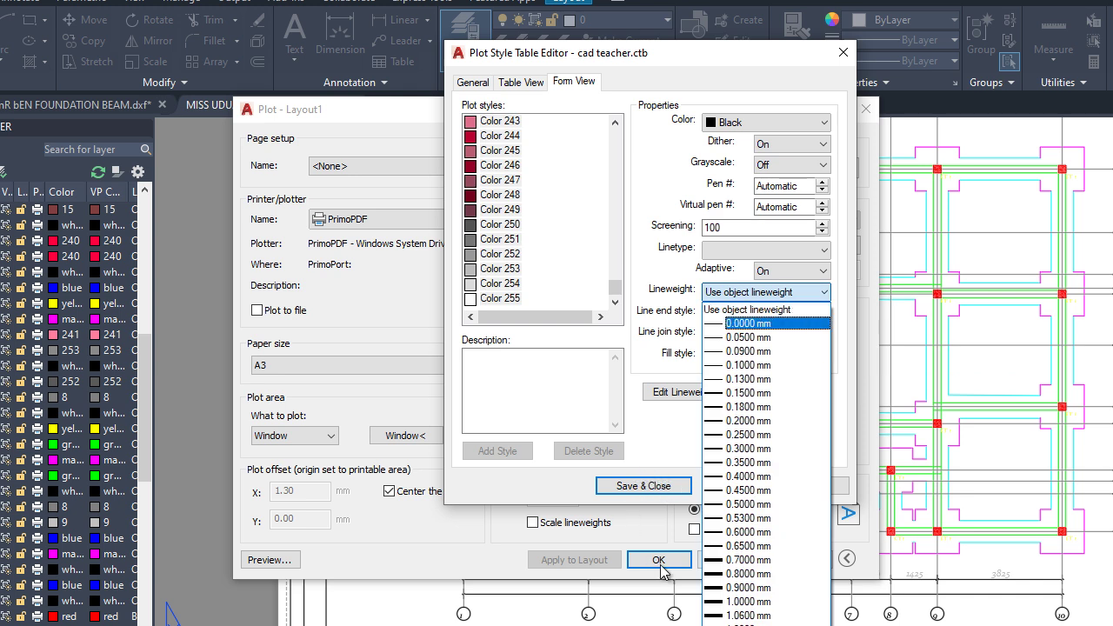
key("Return")
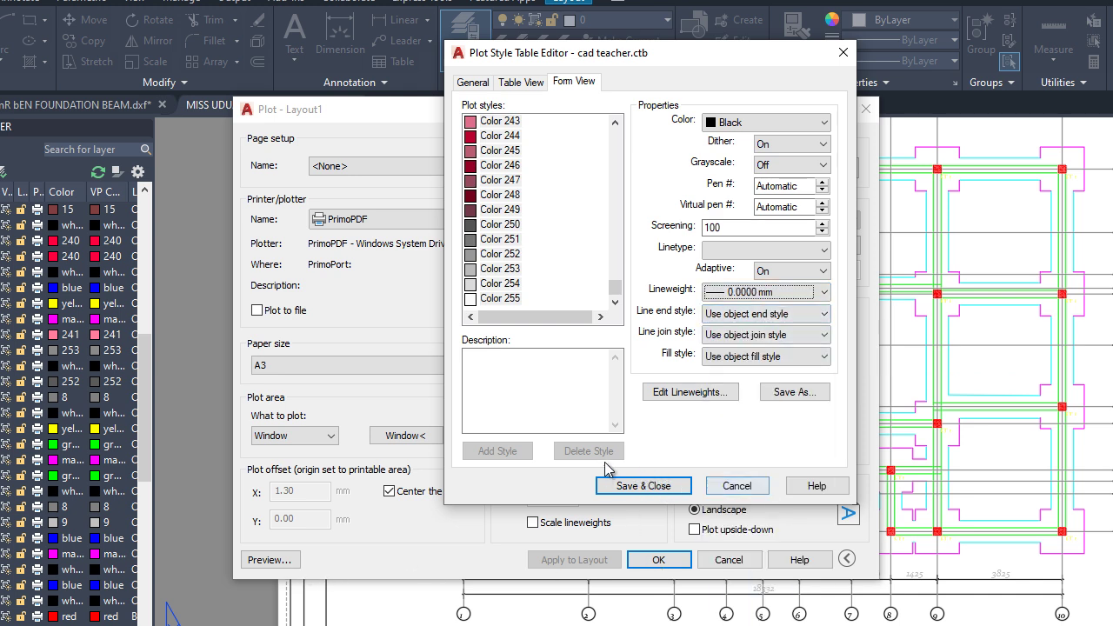
key("Return")
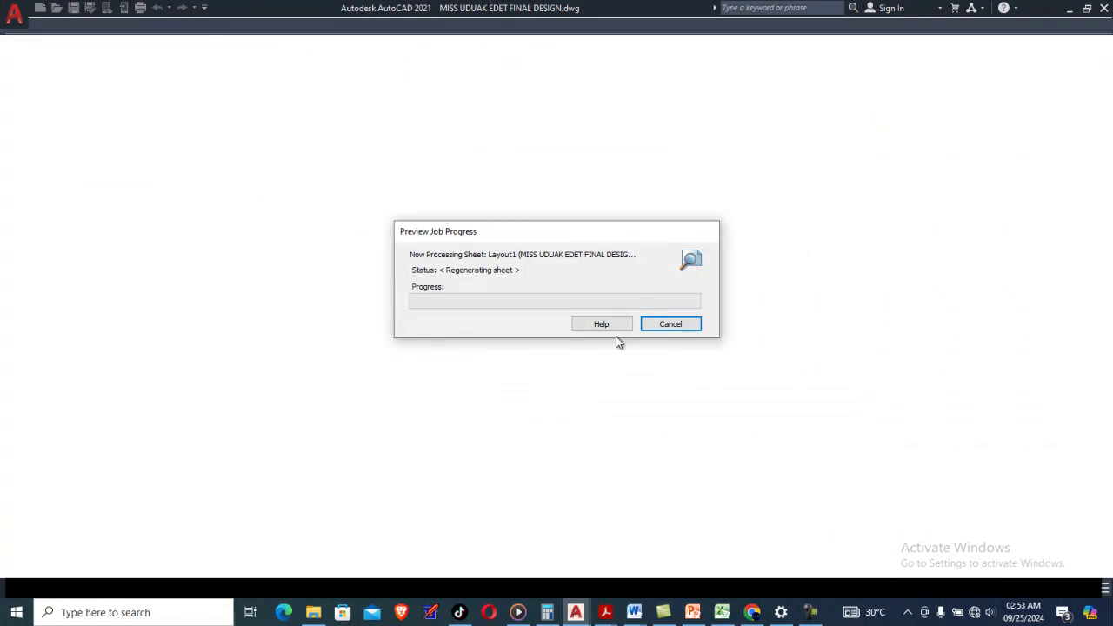
Preview the plot and examine the line thickness and grid linetype of the foundation layout, both up close and as a whole sheet.
scroll(452, 337, "up", 5)
scroll(452, 338, "up", 2)
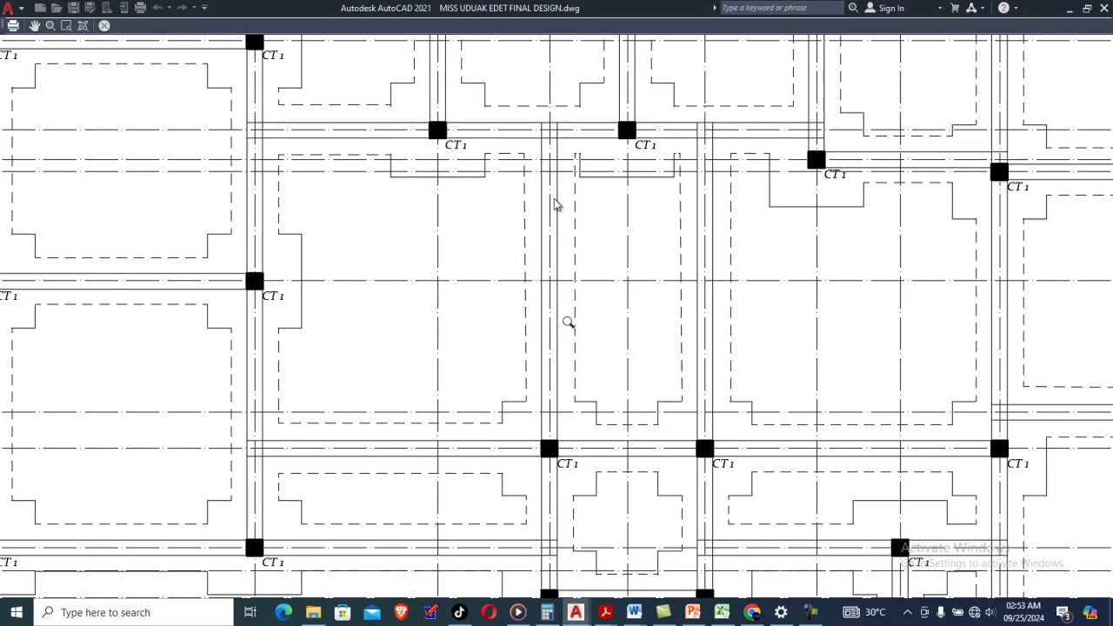
scroll(568, 323, "down", 7)
middle_click_drag(523, 307, 574, 345)
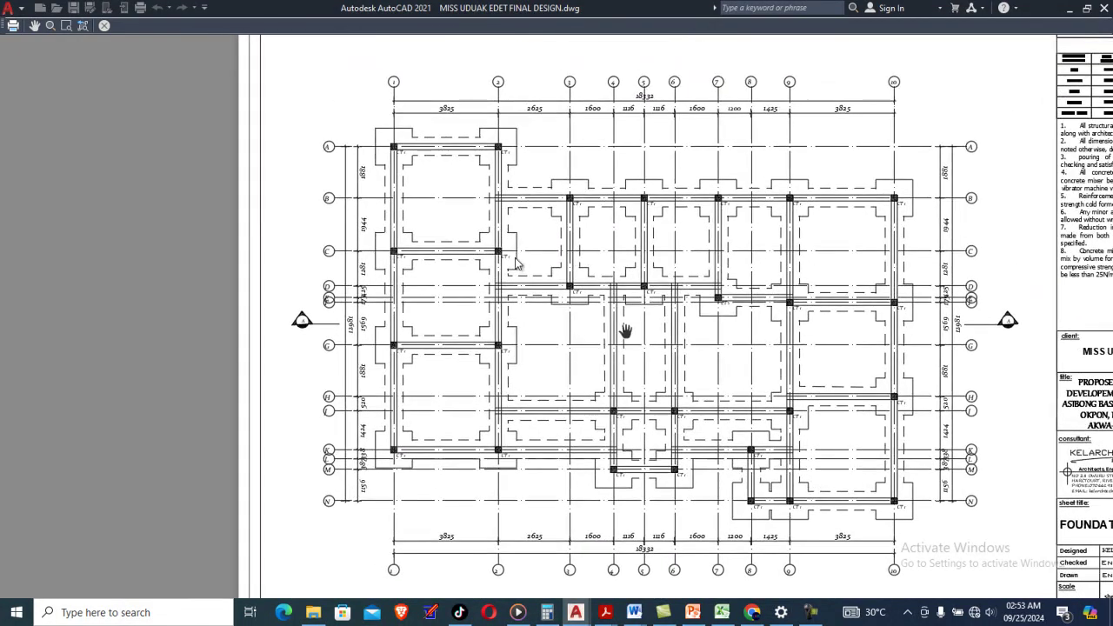
scroll(514, 263, "down", 5)
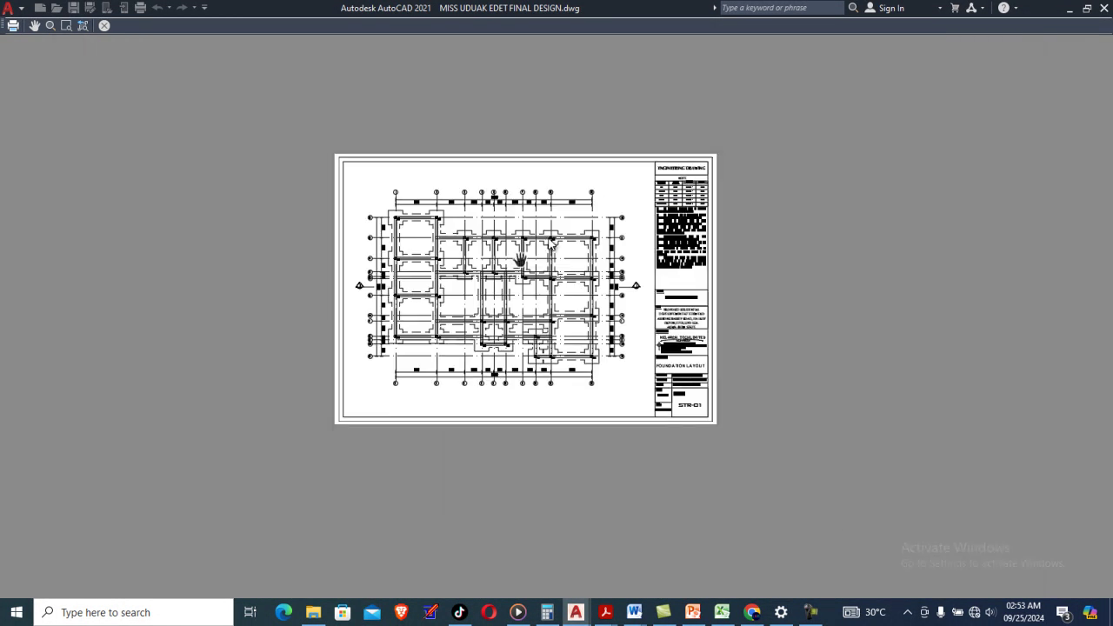
middle_click_drag(565, 286, 623, 276)
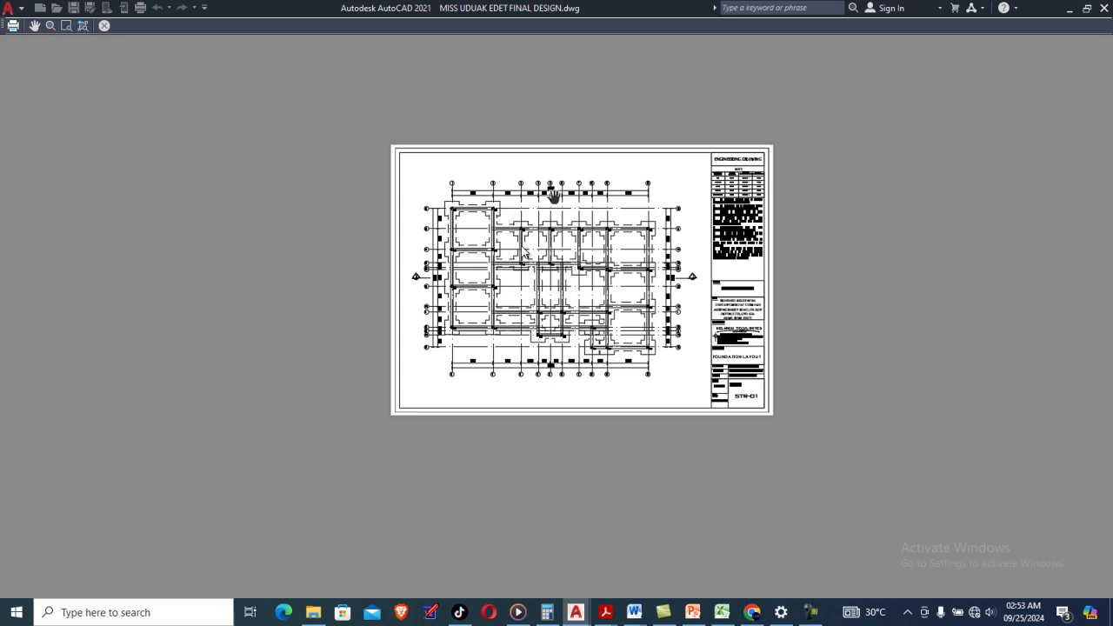
scroll(517, 192, "up", 6)
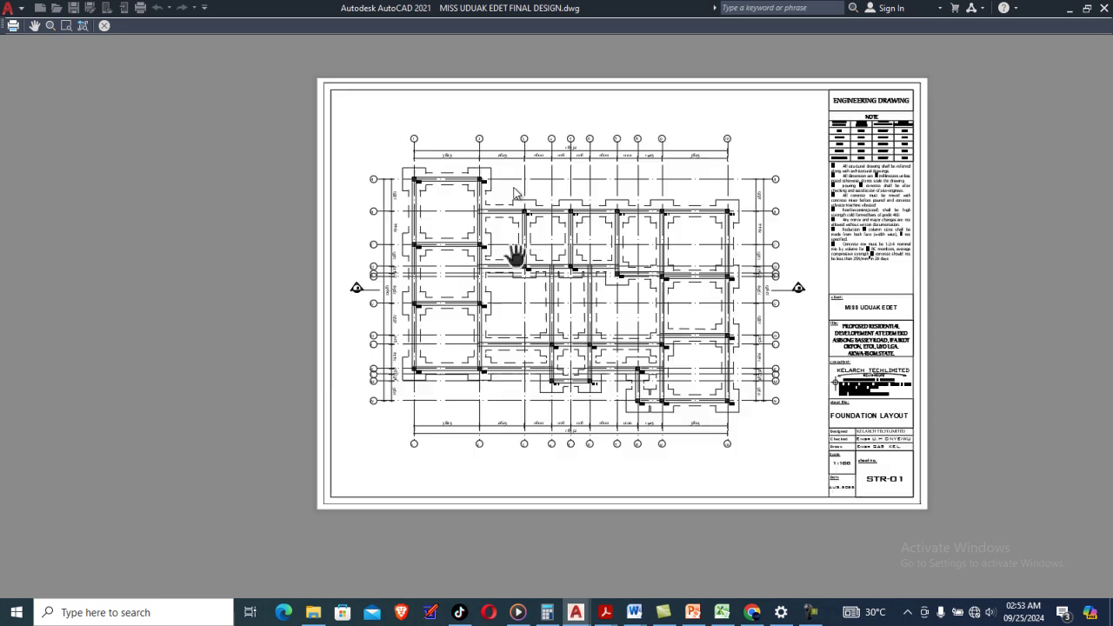
scroll(518, 191, "down", 6)
middle_click_drag(548, 237, 516, 255)
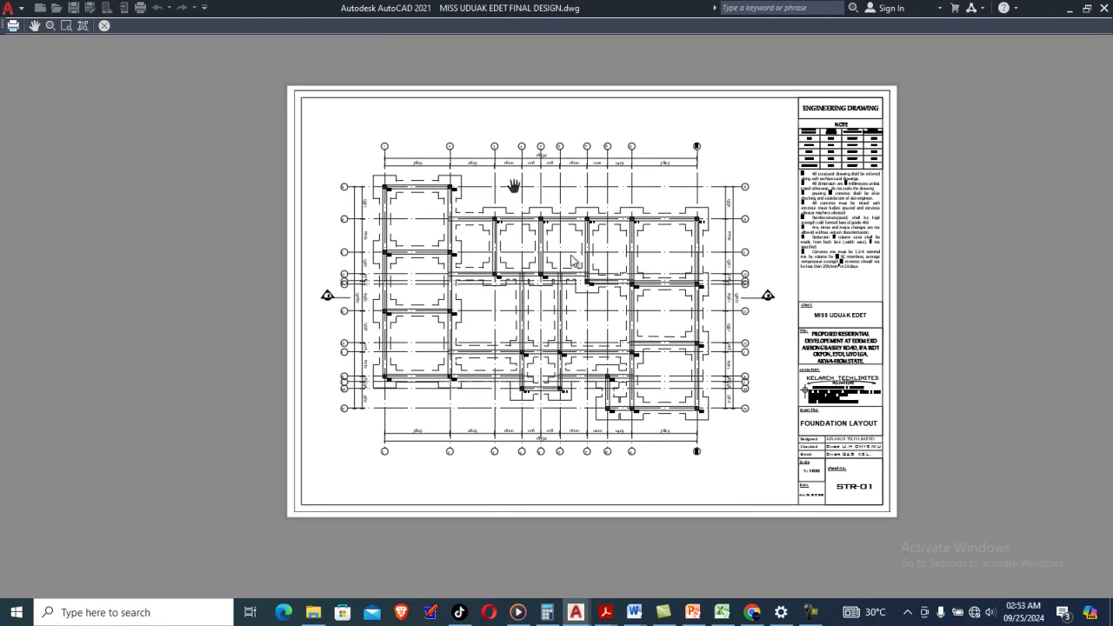
Plot the foundation layout sheet with PrimoPDF and return to the drawing in Layout1.
right_click(514, 186)
left_click(545, 211)
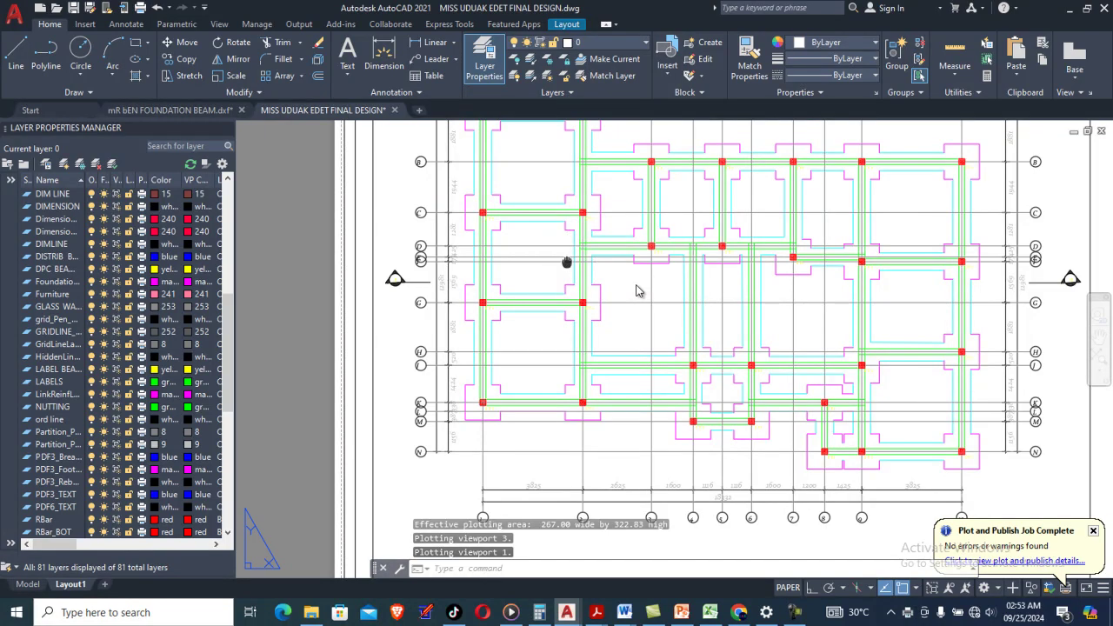
scroll(636, 290, "down", 5)
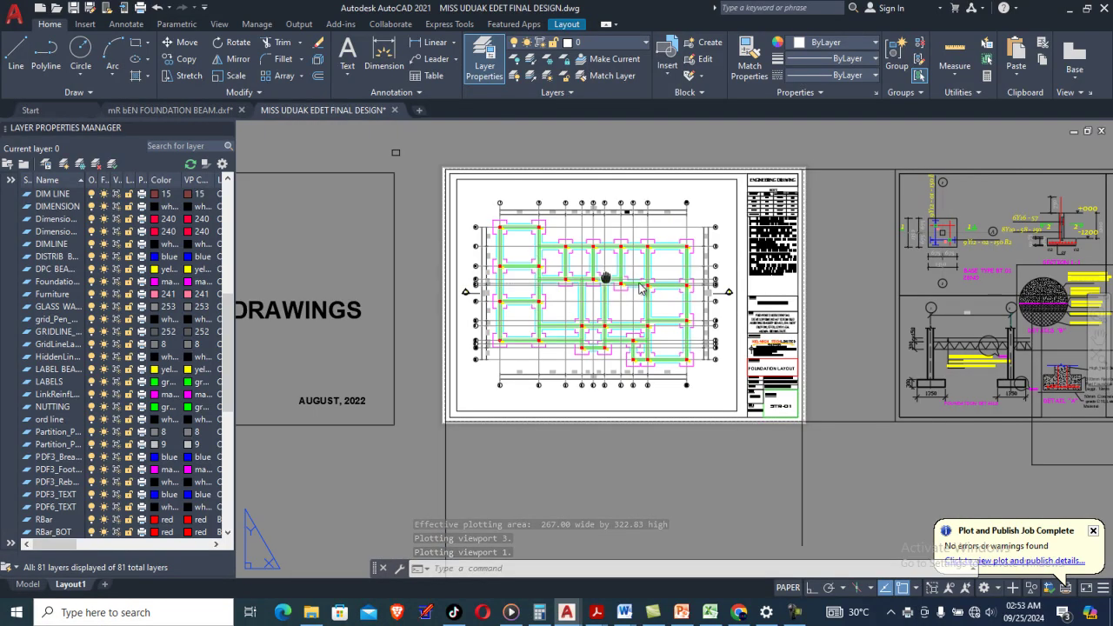
middle_click_drag(636, 291, 609, 305)
scroll(610, 252, "up", 5)
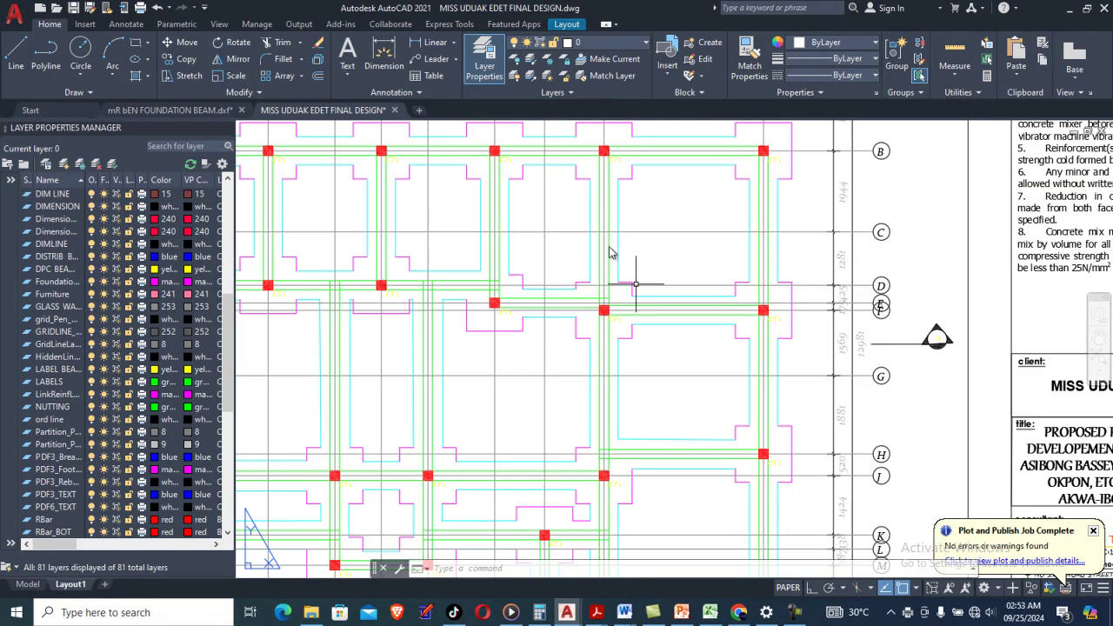